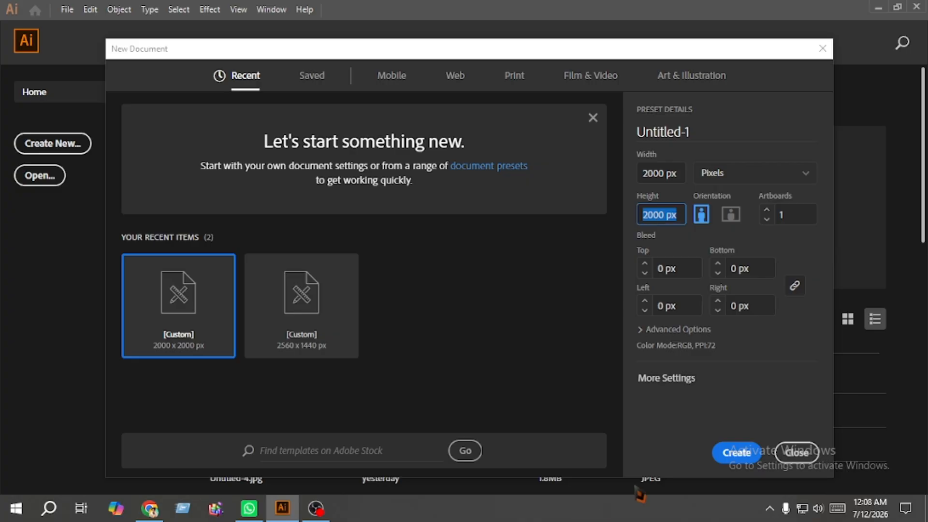
# Create a 2000 x 2000 px document and set the default fill to none
pyautogui.click(737, 453)
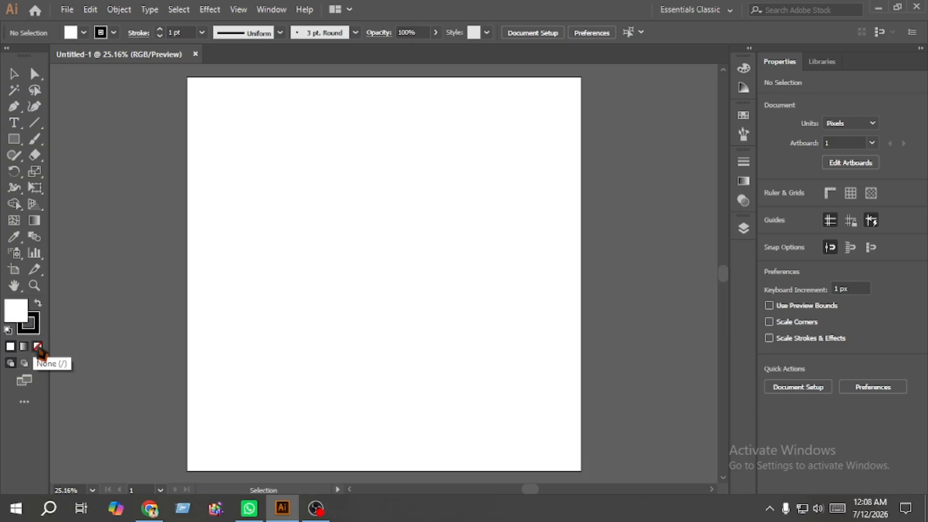
pyautogui.click(38, 346)
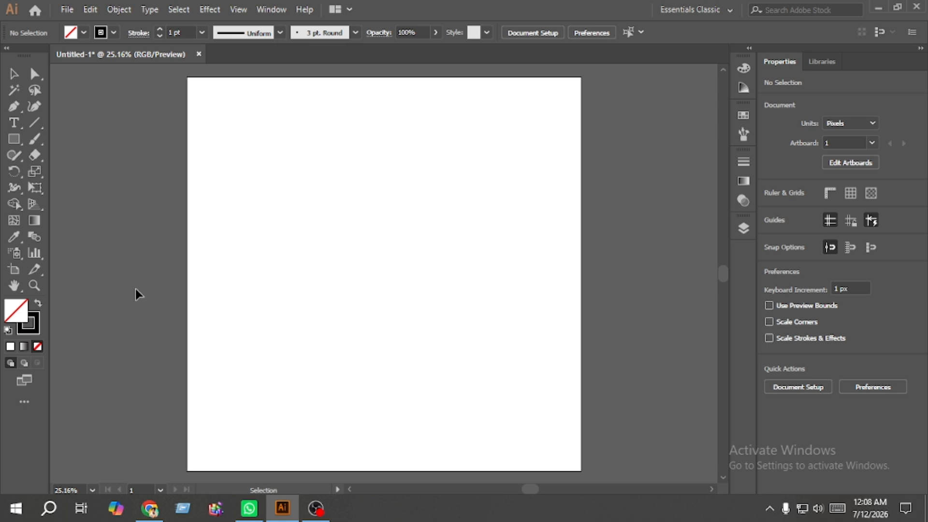
# Show the rulers and place a vertical guide near the middle of the artboard, at about X 993 px
pyautogui.press('a')
pyautogui.press('v')
pyautogui.hotkey('ctrl', 'r')
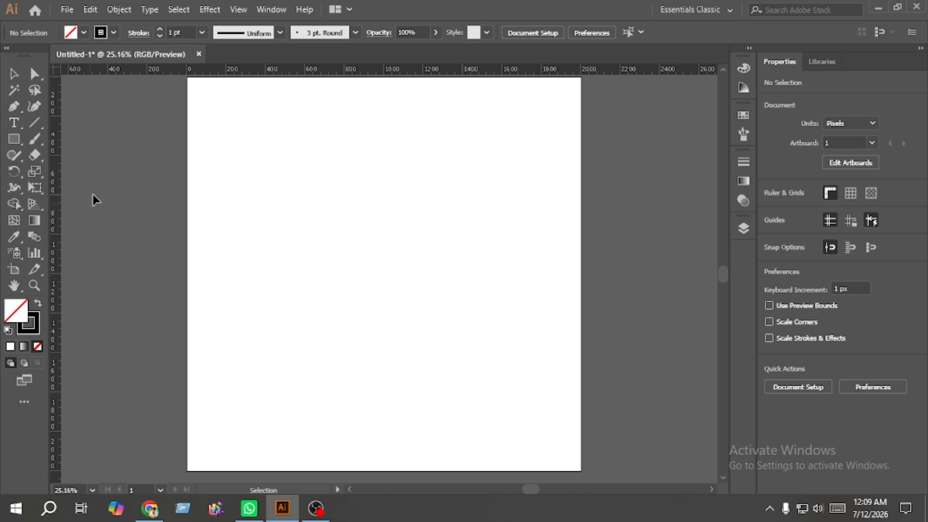
pyautogui.moveTo(53, 195); pyautogui.dragTo(383, 211)
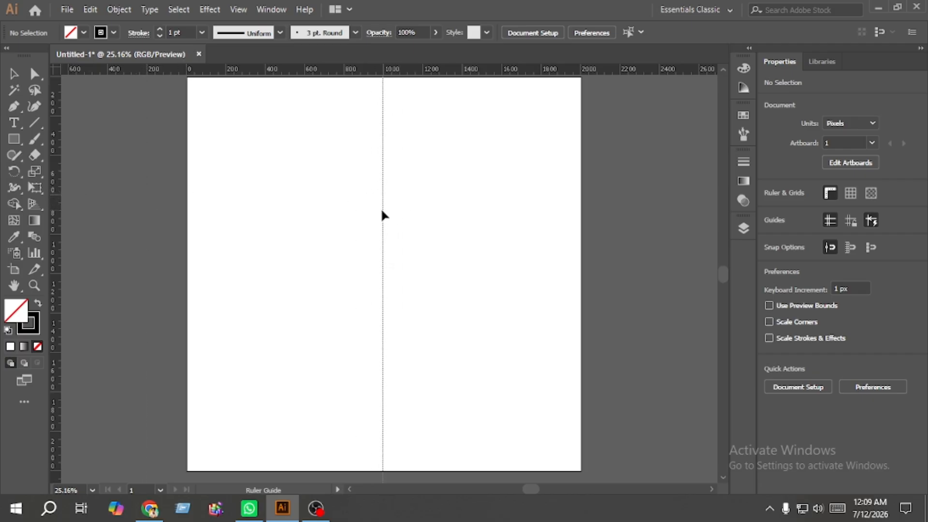
pyautogui.moveTo(382, 210); pyautogui.dragTo(383, 211)
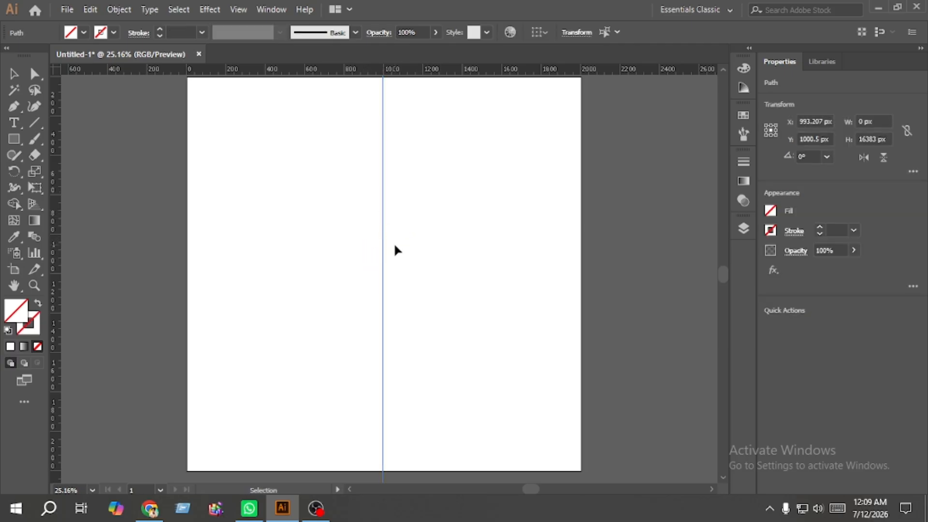
# Make a copy of the vertical guide rotated by 30° and repeat the transformation until the guides radiate all the way round
pyautogui.rightClick(394, 270)
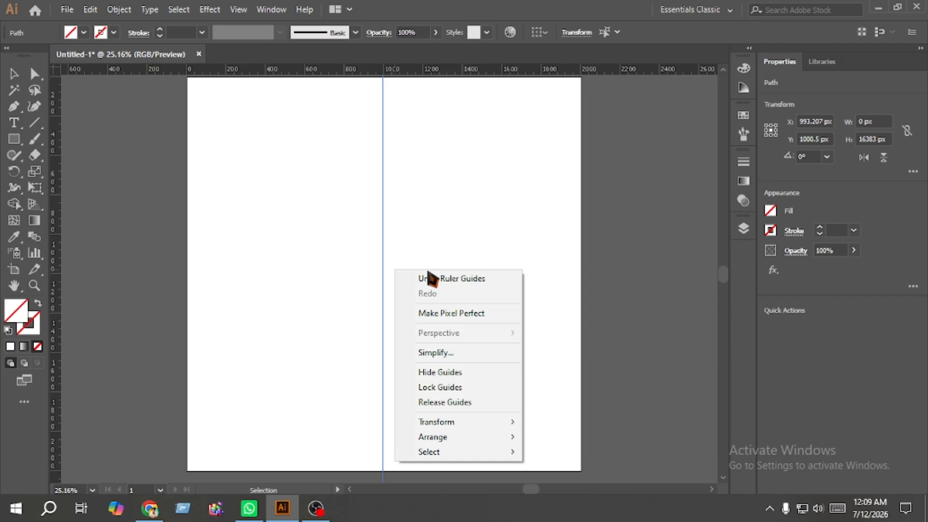
pyautogui.moveTo(481, 424)
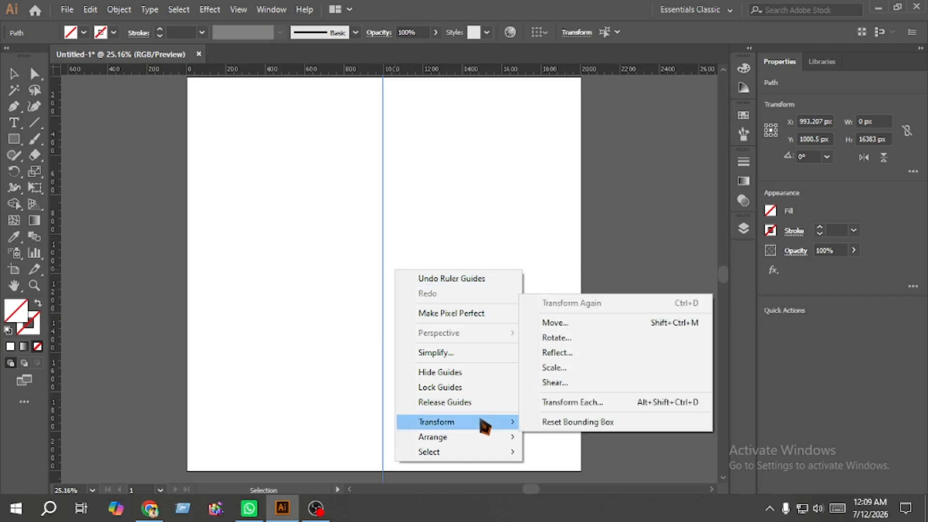
pyautogui.click(634, 342)
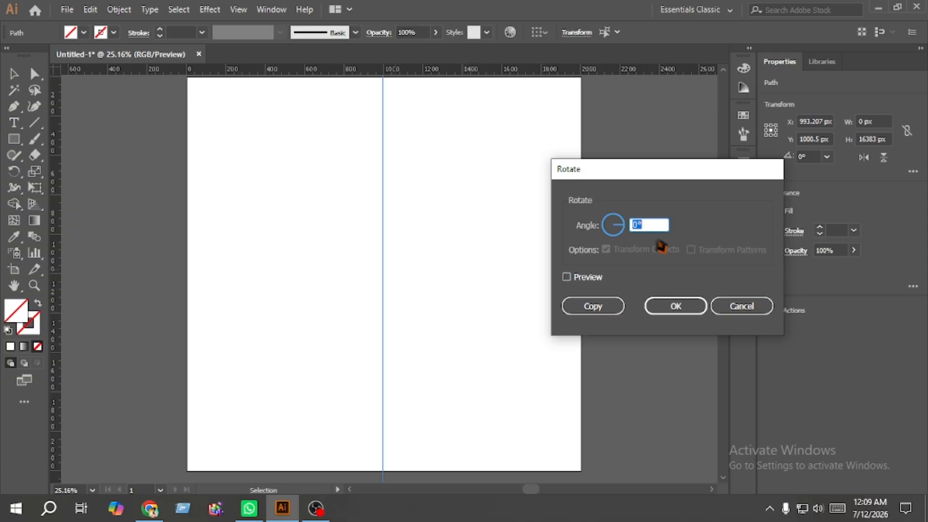
pyautogui.write('30')
pyautogui.click(593, 306)
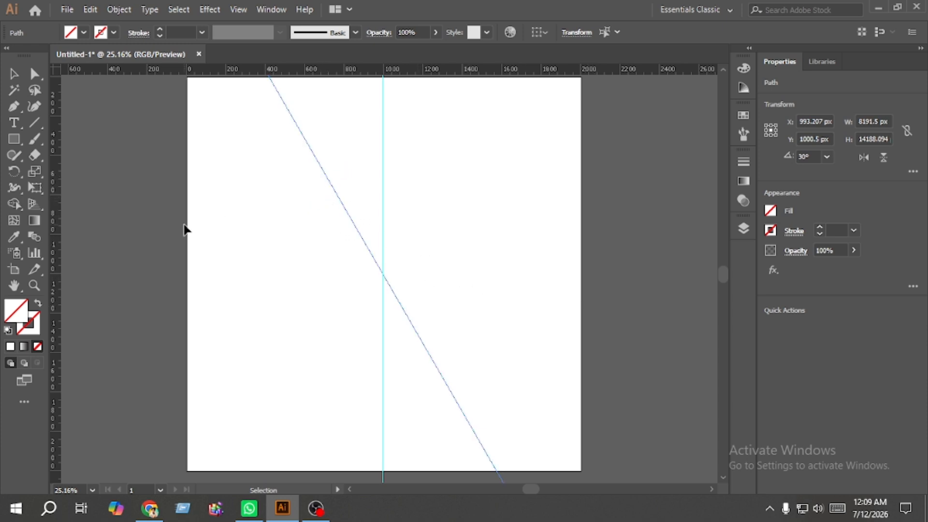
pyautogui.hotkey('ctrl', 'd')
pyautogui.hotkey('ctrl', 'd')
pyautogui.hotkey('ctrl', 'd')
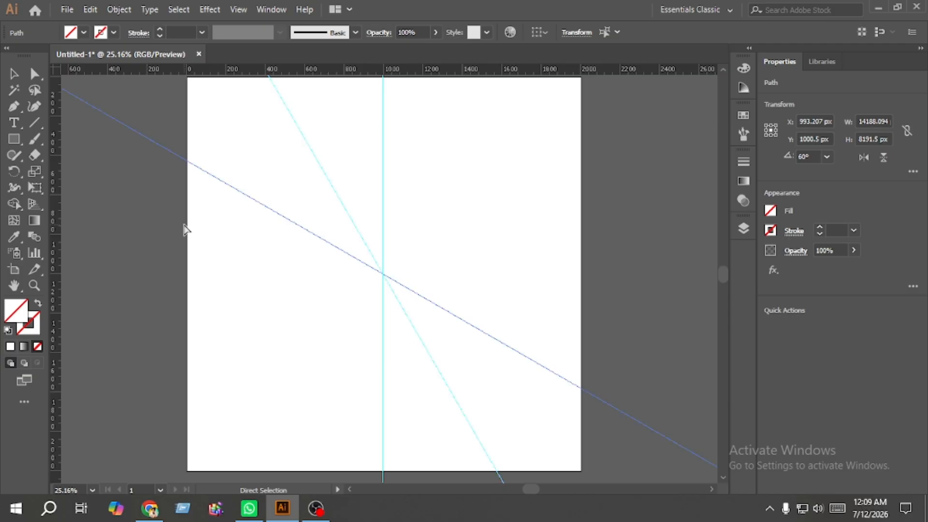
pyautogui.hotkey('ctrl', 'd')
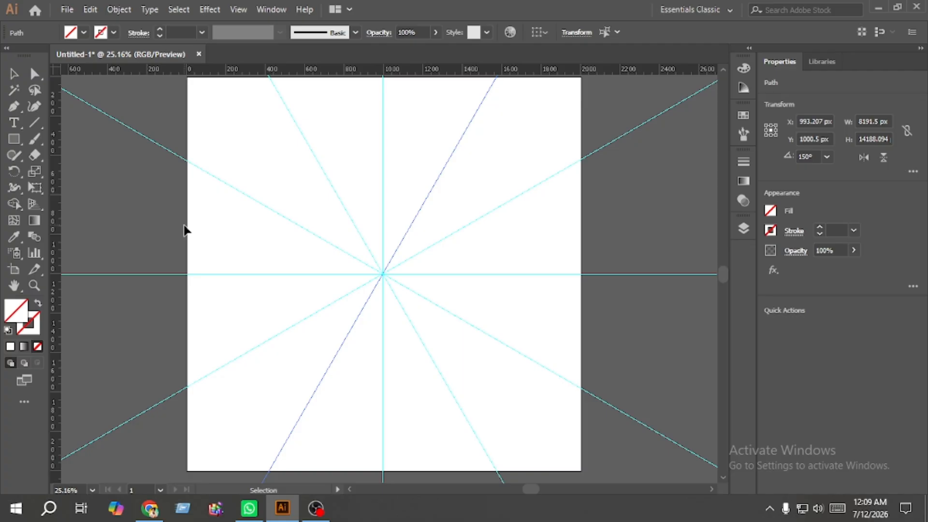
# Lock Layer 1 containing the guides and add a new layer above it
pyautogui.click(272, 17)
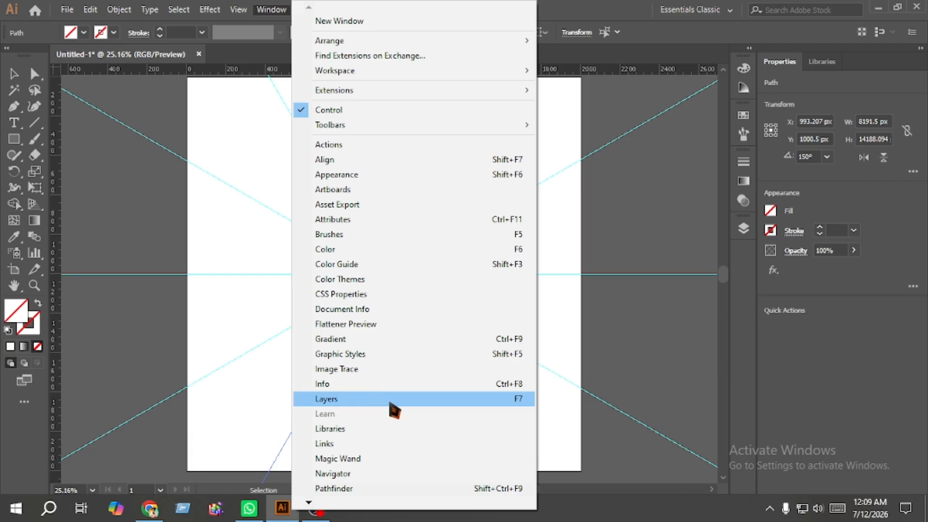
pyautogui.click(747, 232)
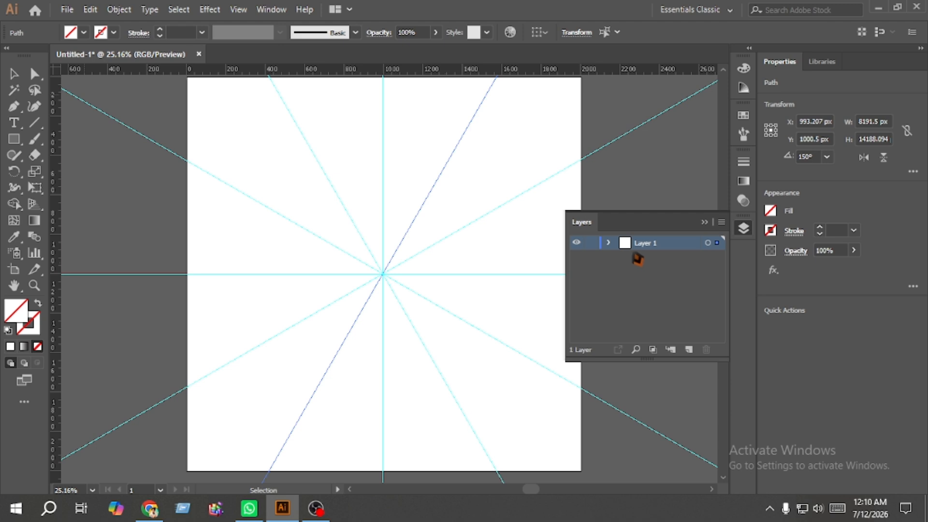
pyautogui.click(591, 243)
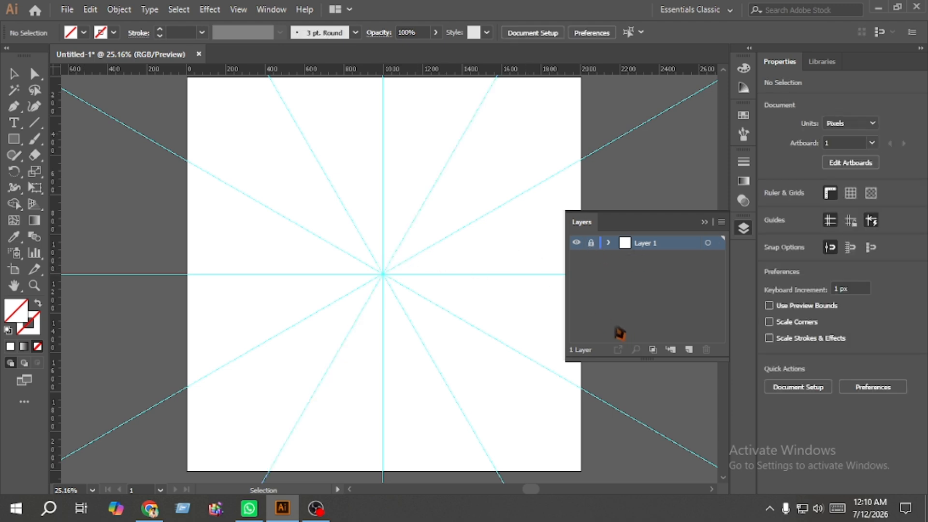
pyautogui.click(687, 350)
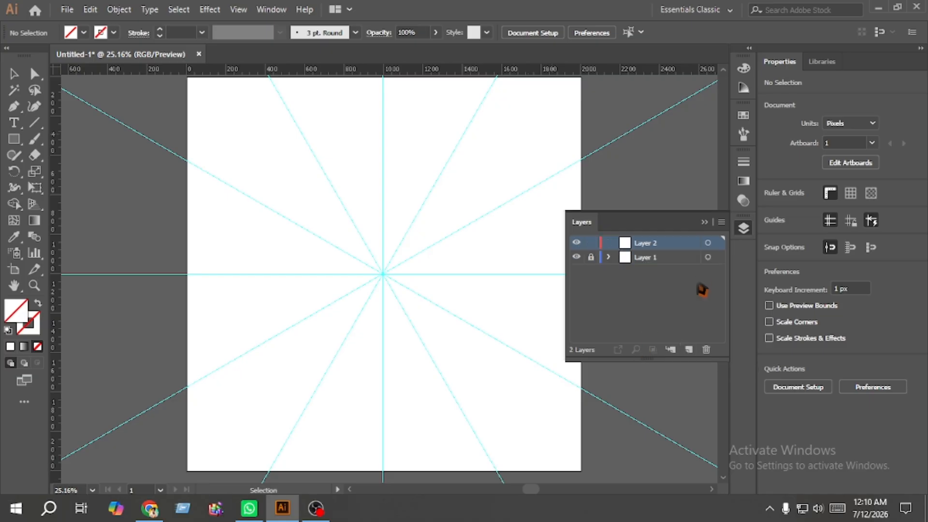
pyautogui.click(744, 228)
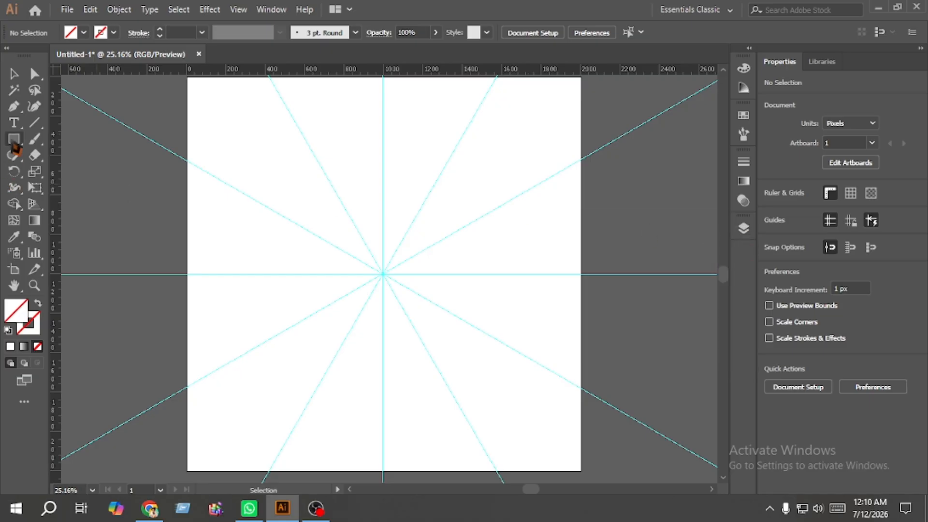
# Draw a circle about 1771 px wide centred on the guide intersection and give it a black stroke
pyautogui.moveTo(16, 147); pyautogui.dragTo(66, 172)
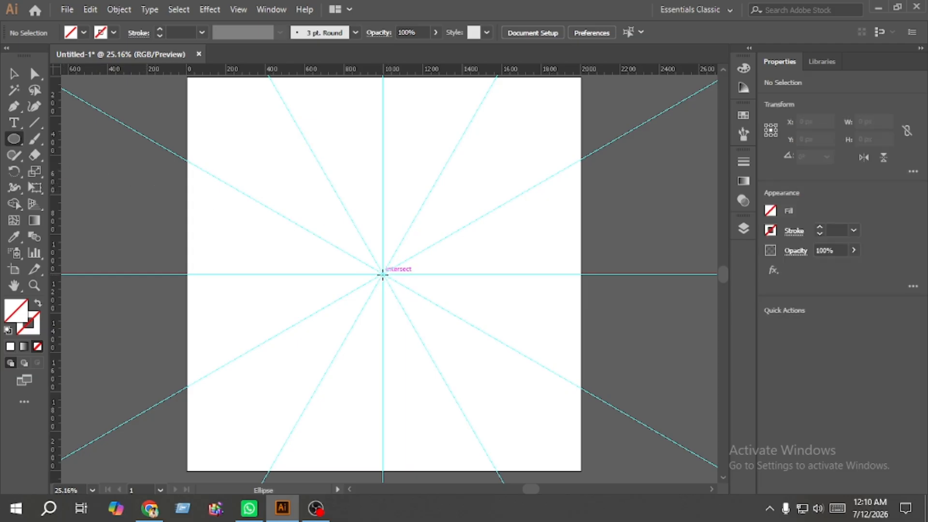
pyautogui.moveTo(383, 275); pyautogui.dragTo(557, 377)
pyautogui.click(14, 75)
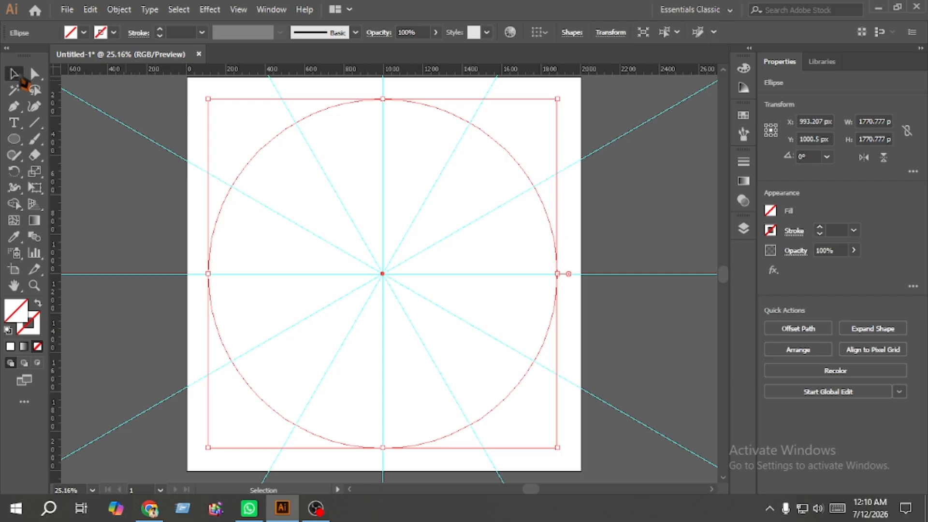
pyautogui.click(772, 232)
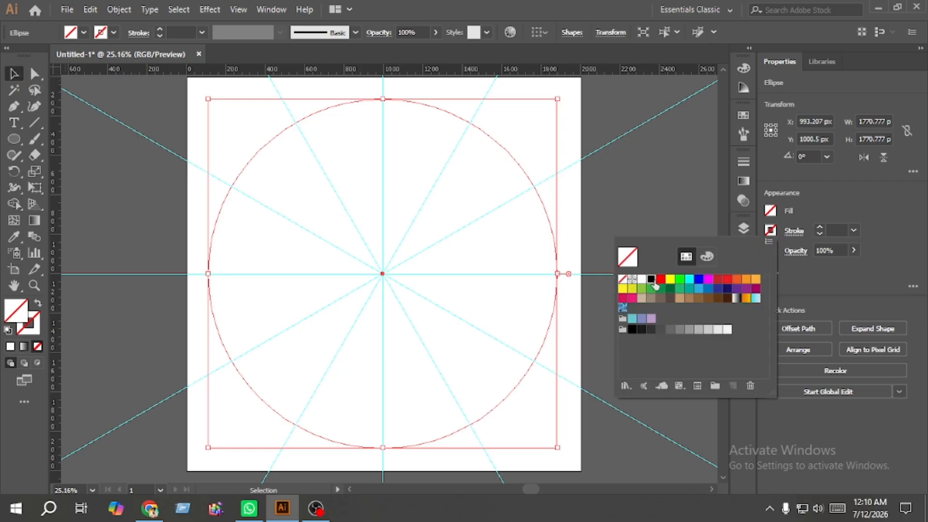
pyautogui.click(653, 280)
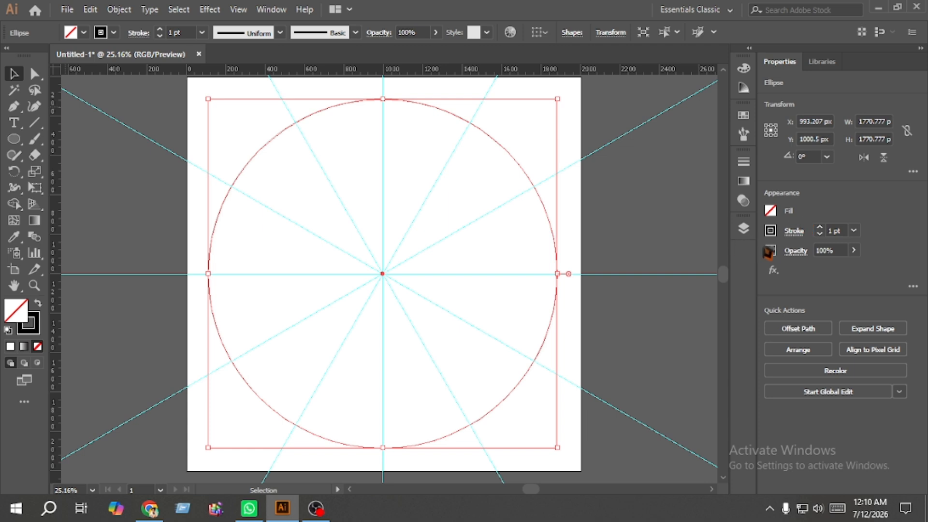
# Target Layer 2 and apply a Transform effect with a 30° rotation angle and 11 copies
pyautogui.click(745, 229)
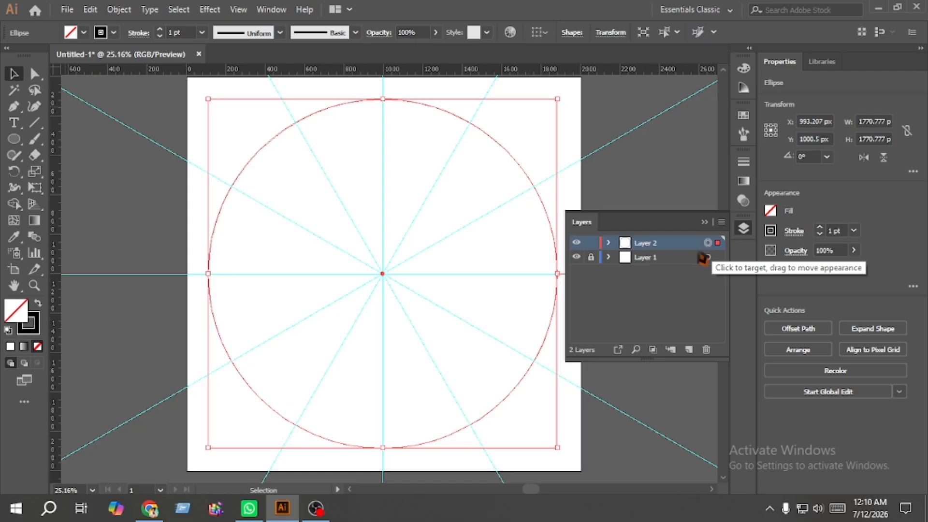
pyautogui.moveTo(707, 248); pyautogui.dragTo(737, 260)
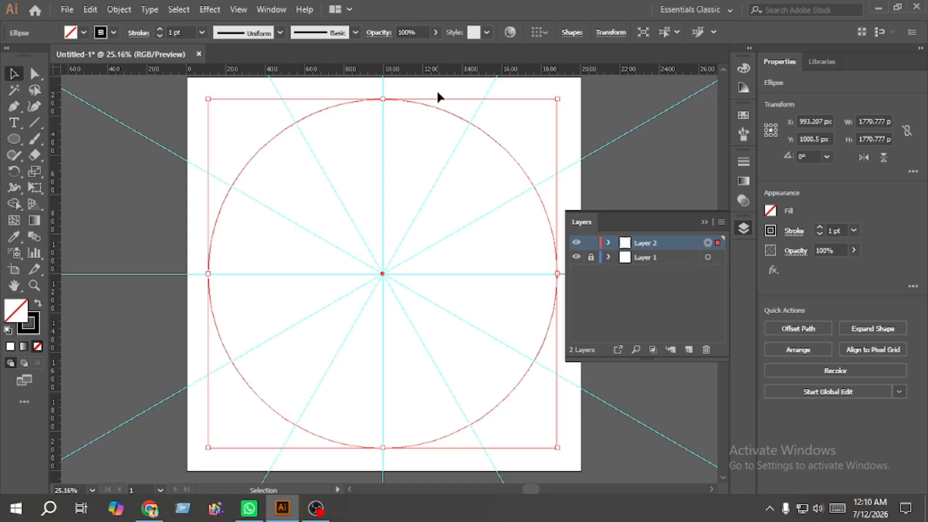
pyautogui.click(214, 13)
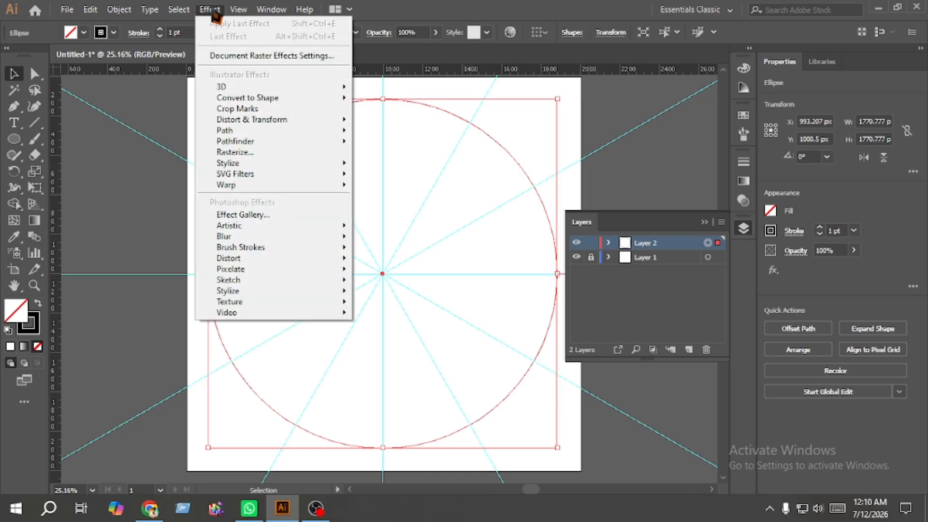
pyautogui.moveTo(247, 124)
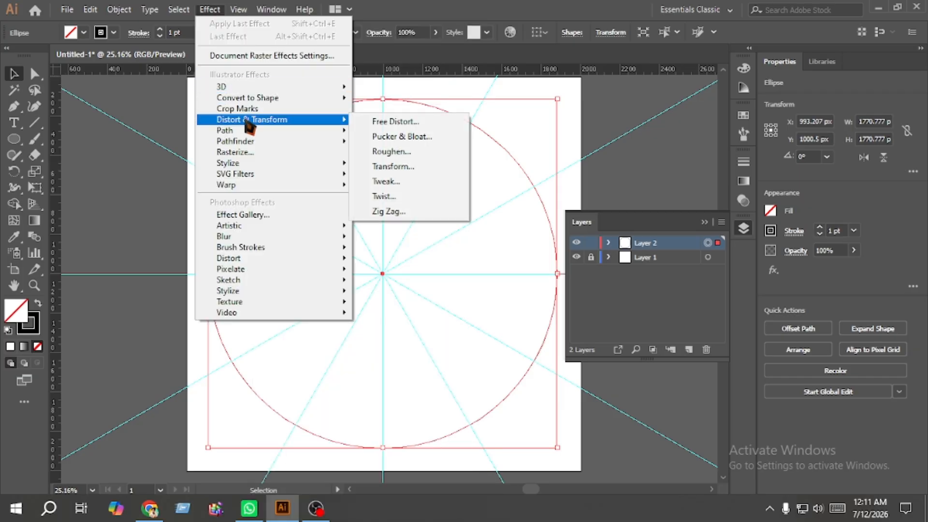
pyautogui.click(421, 169)
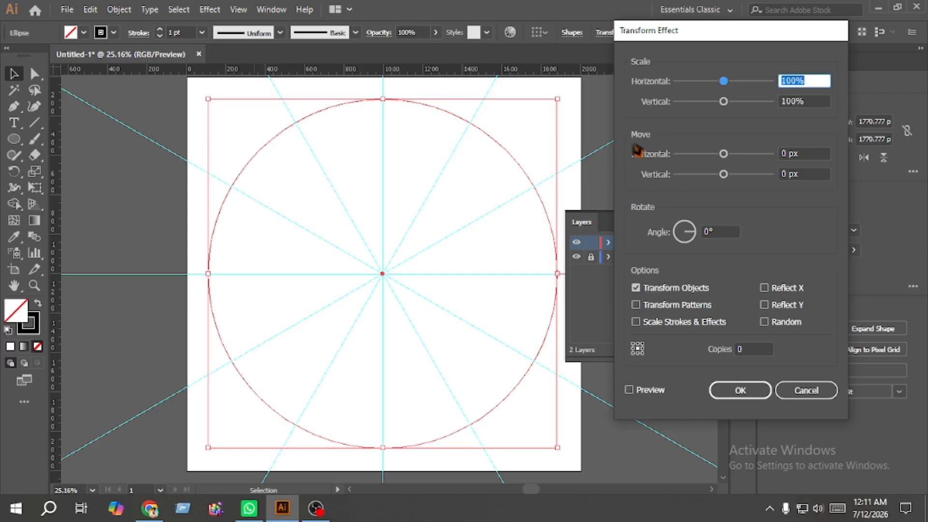
pyautogui.moveTo(716, 230); pyautogui.dragTo(690, 232)
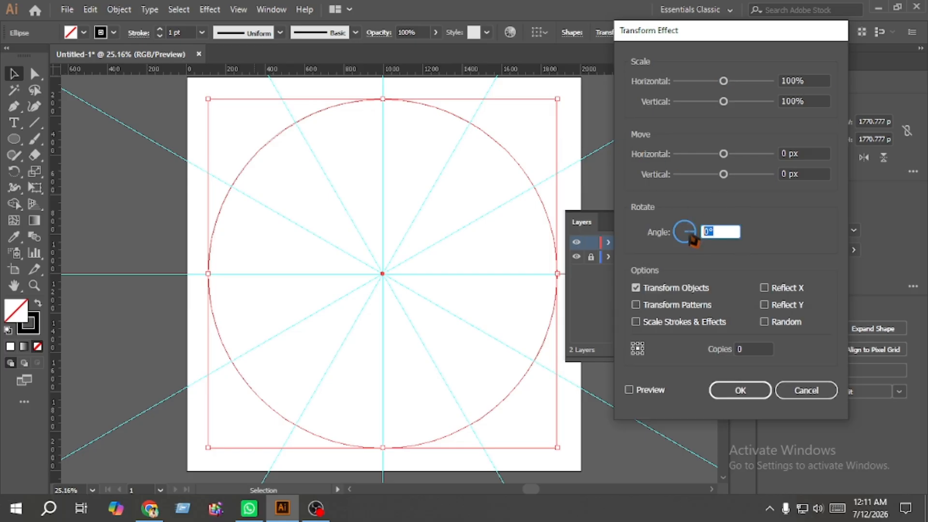
pyautogui.write('30')
pyautogui.click(758, 345)
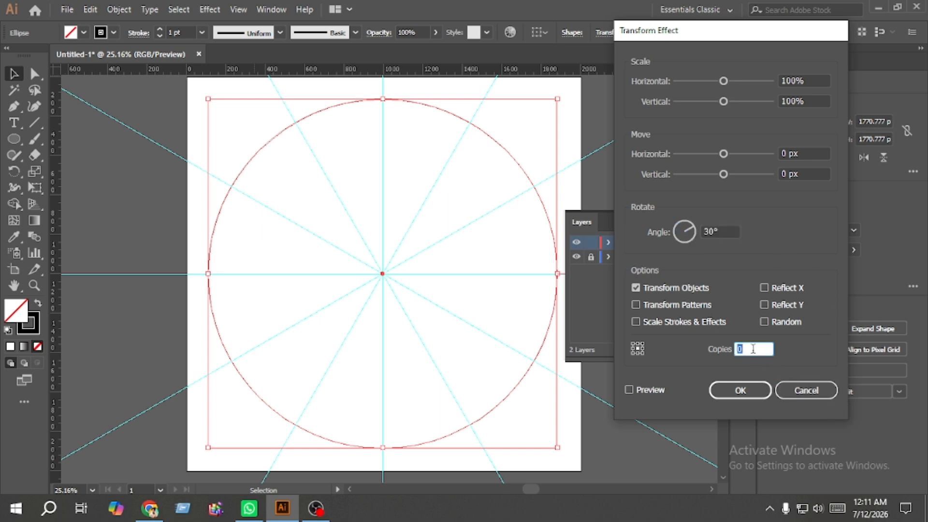
pyautogui.write('11')
pyautogui.click(737, 390)
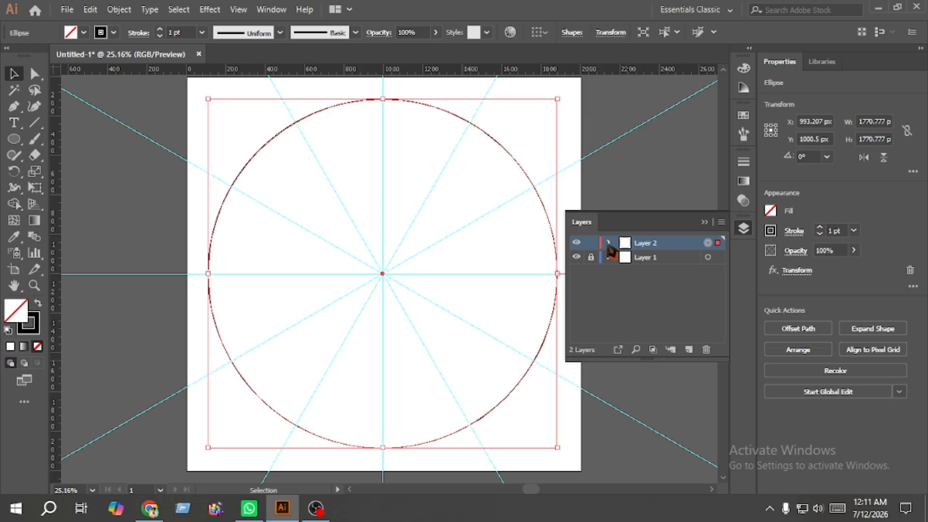
# Expand Layer 2 and lock the large circle inside it
pyautogui.click(609, 244)
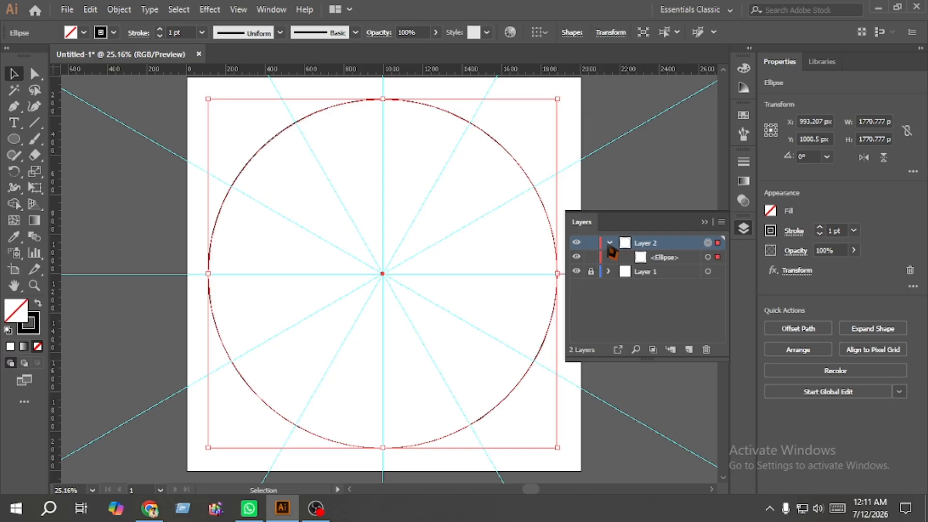
pyautogui.click(592, 243)
pyautogui.click(666, 261)
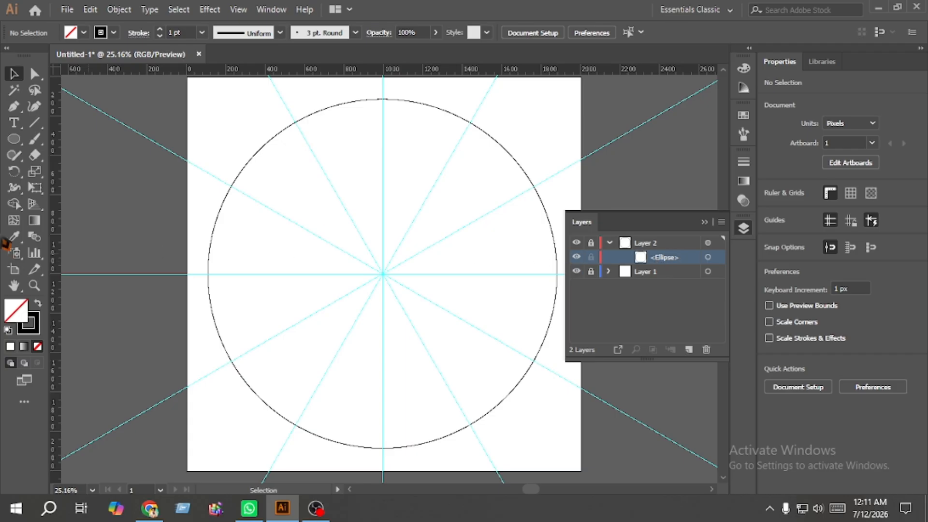
# Draw a small circle about 214 px wide at the guide intersection, with a black fill and no stroke
pyautogui.click(14, 139)
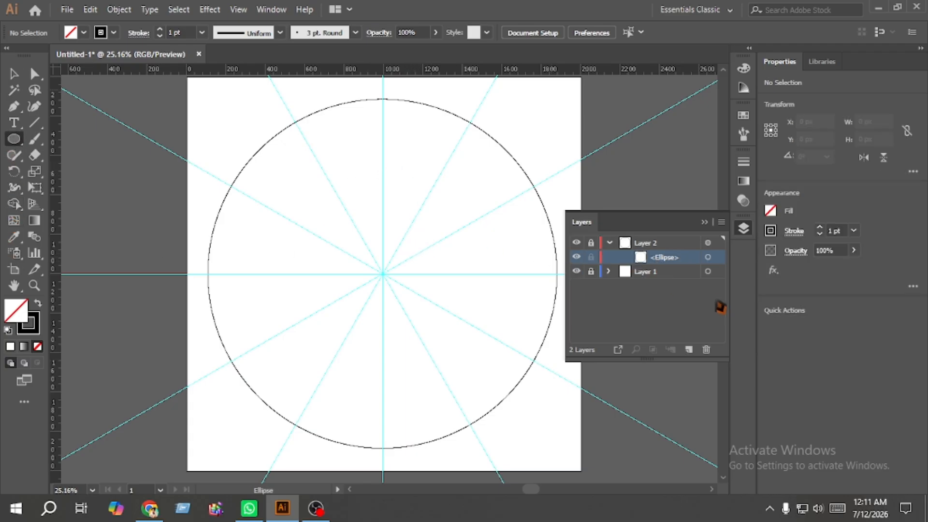
pyautogui.moveTo(383, 274); pyautogui.dragTo(405, 280)
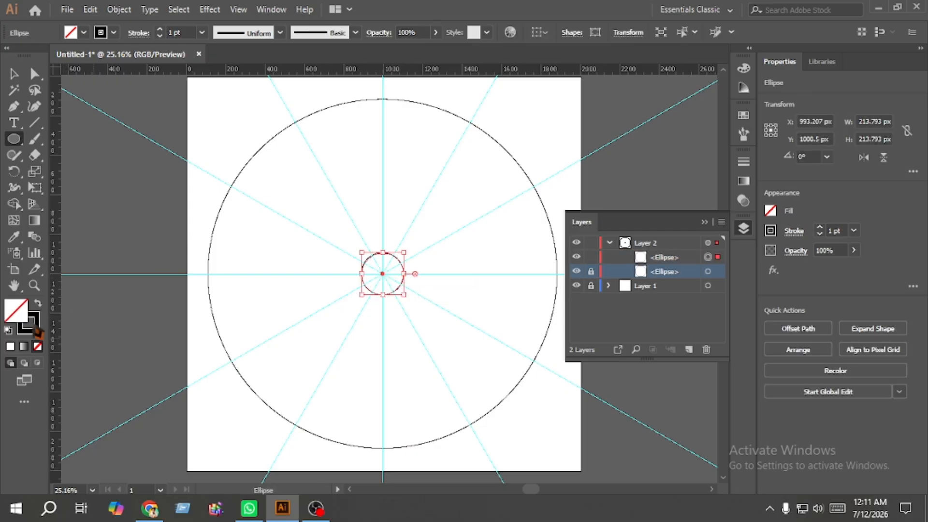
pyautogui.click(39, 308)
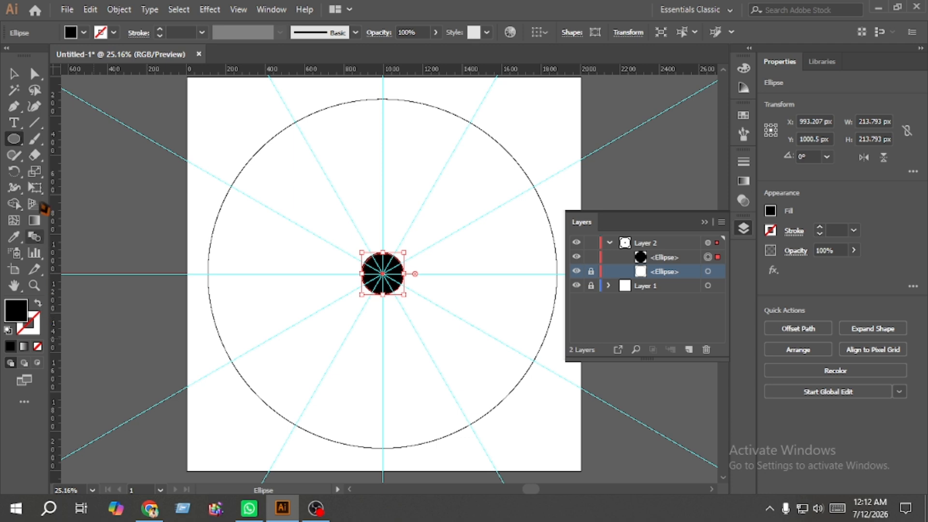
pyautogui.click(14, 75)
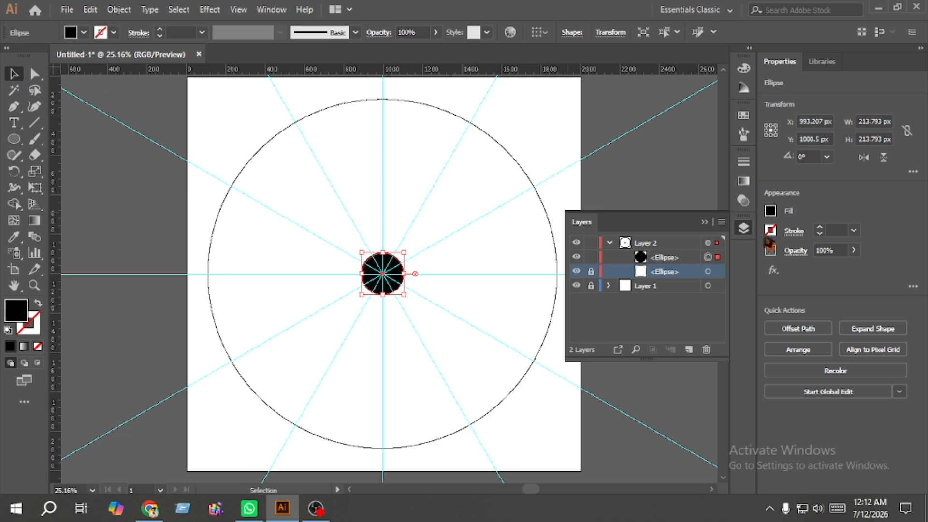
pyautogui.click(743, 228)
pyautogui.press('a')
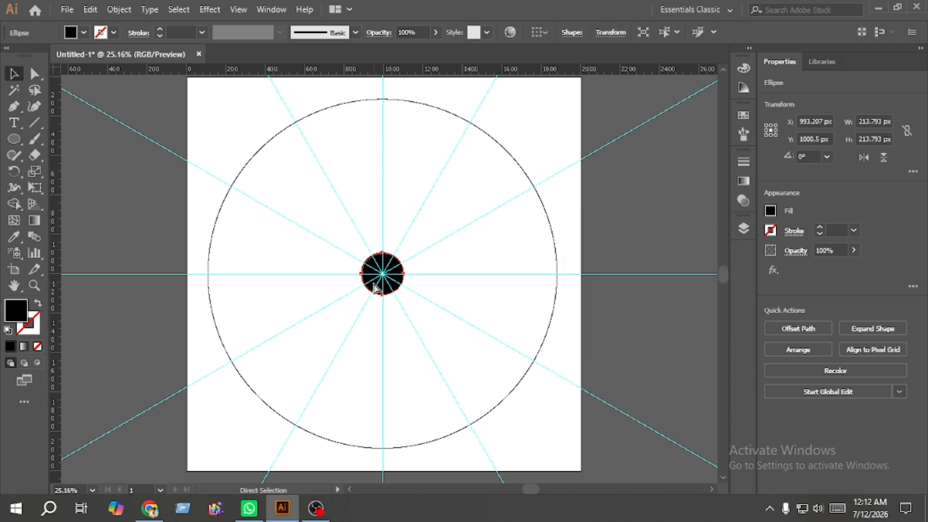
# Duplicate the small black circle in place, swap the copy to a black stroke without fill, and enlarge it from the centre to about 278 px
pyautogui.press('ctrl')
pyautogui.press('ctrl')
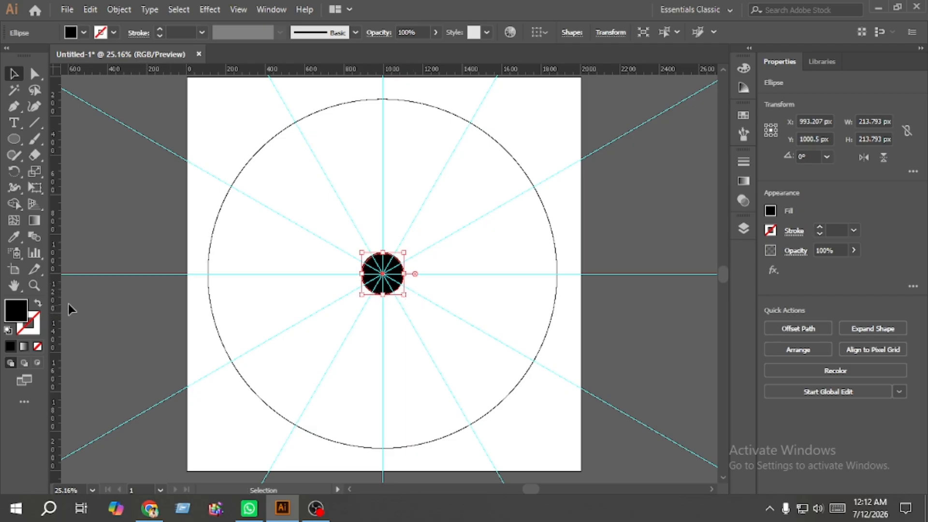
pyautogui.click(38, 305)
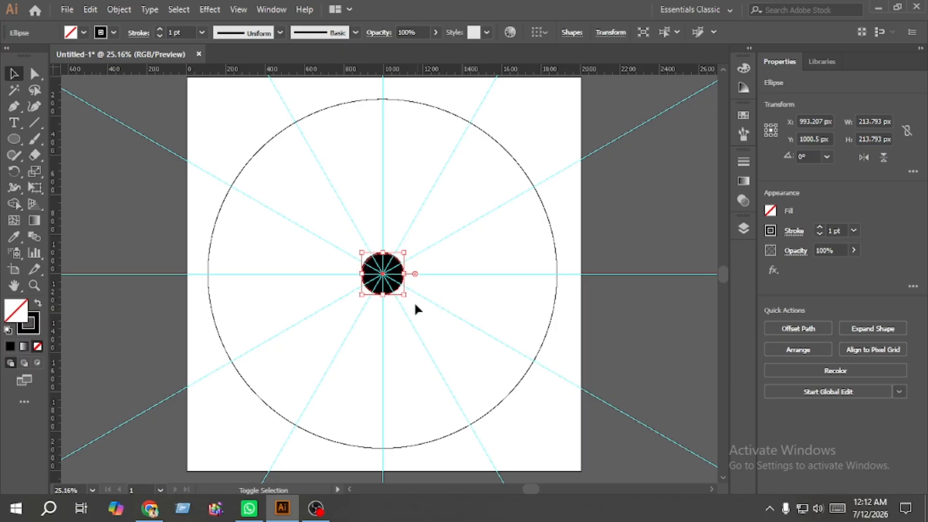
pyautogui.moveTo(405, 294); pyautogui.dragTo(416, 302)
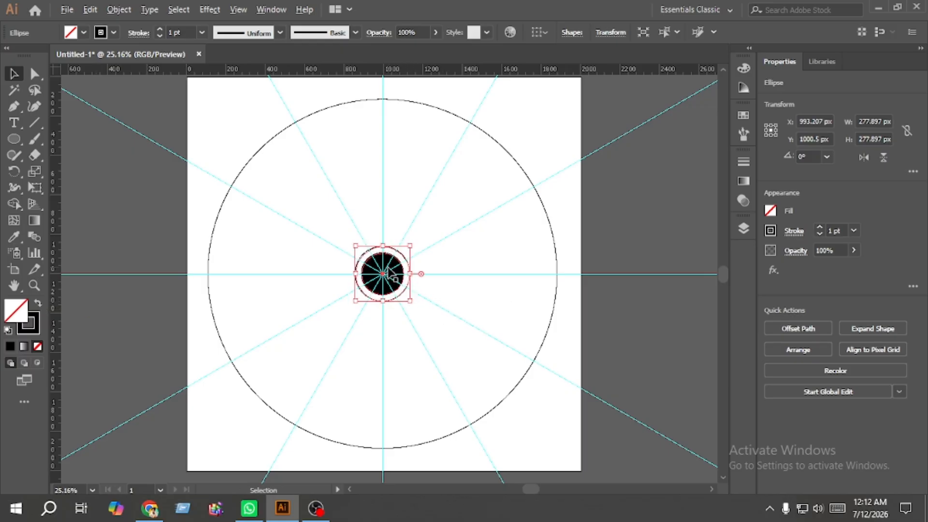
# Set the stroke weight of the ring around the black circle to 6 pt
pyautogui.hotkey('ctrl', '=')
pyautogui.hotkey('ctrl', '=')
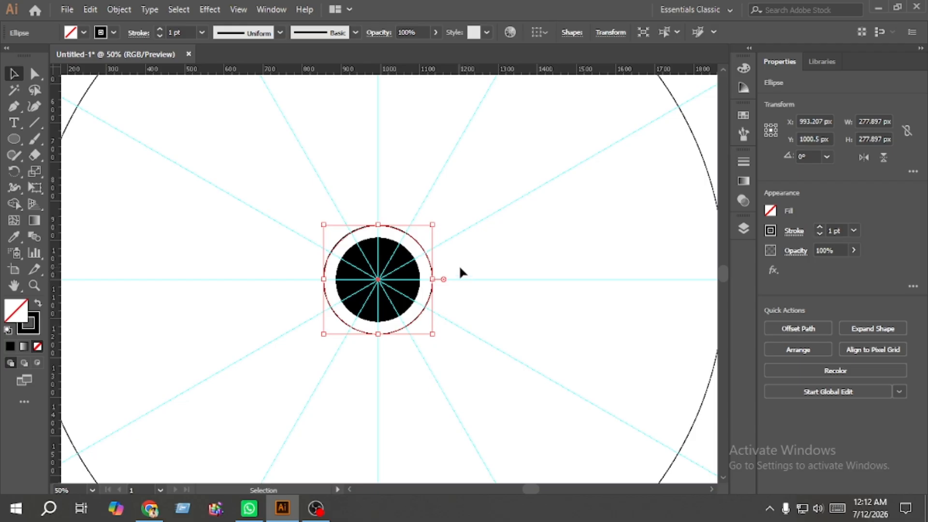
pyautogui.click(820, 228)
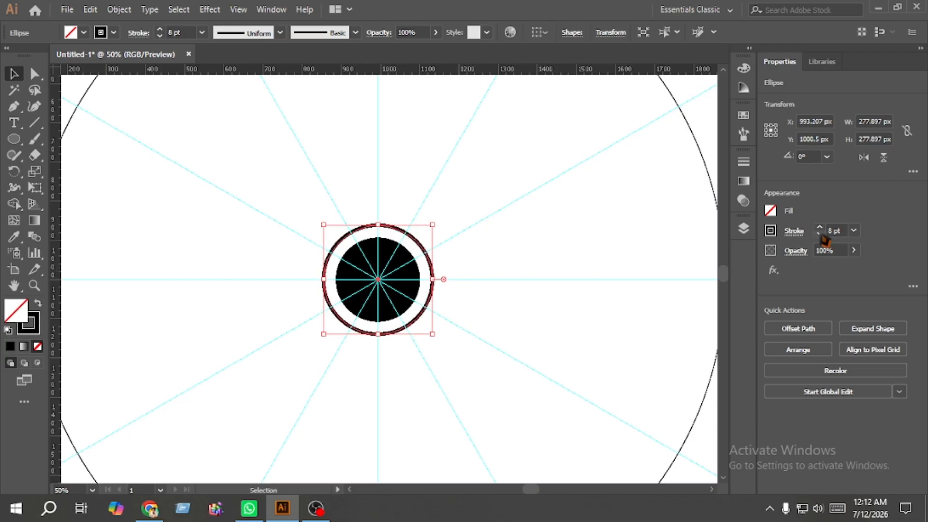
pyautogui.click(820, 234)
pyautogui.click(820, 233)
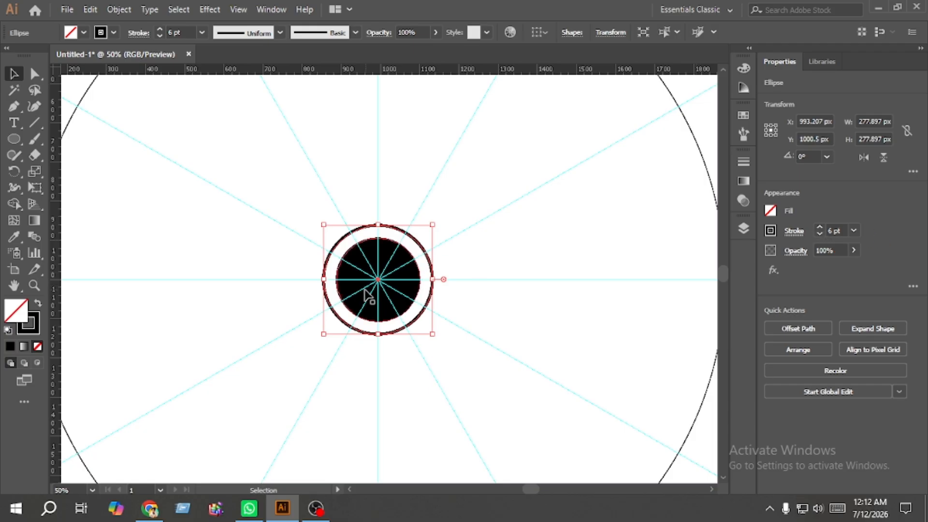
# Duplicate the ring in place, enlarge the copy from the centre to about 342 px wide, and set its stroke to 10 pt
pyautogui.press('a')
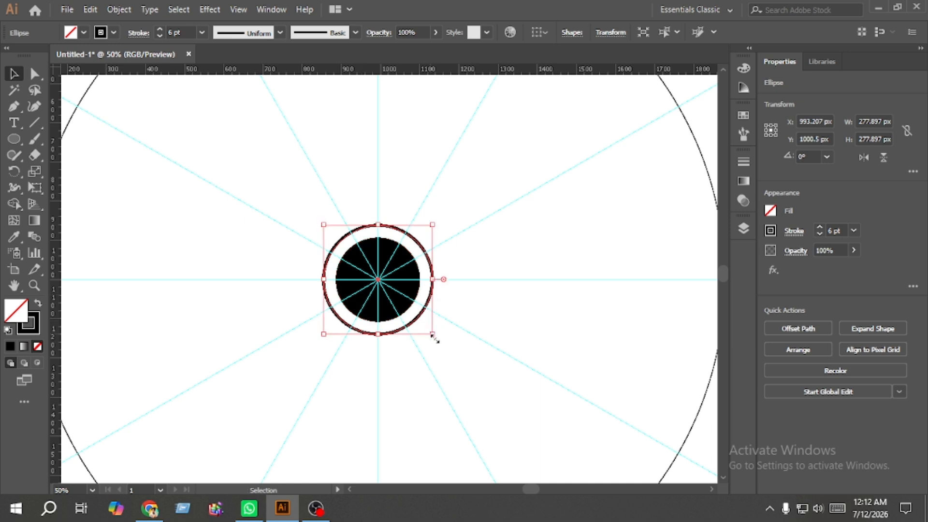
pyautogui.moveTo(434, 333); pyautogui.dragTo(457, 348)
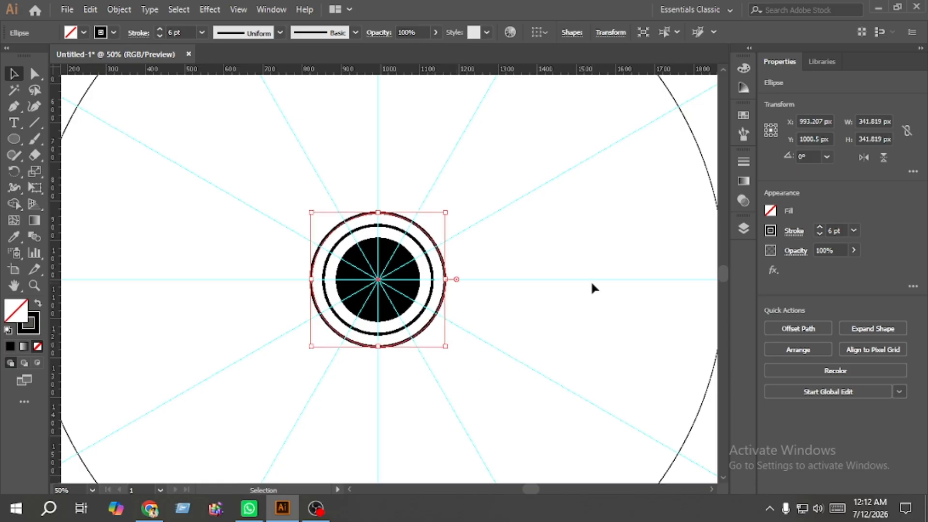
pyautogui.click(820, 228)
pyautogui.click(820, 227)
pyautogui.click(820, 228)
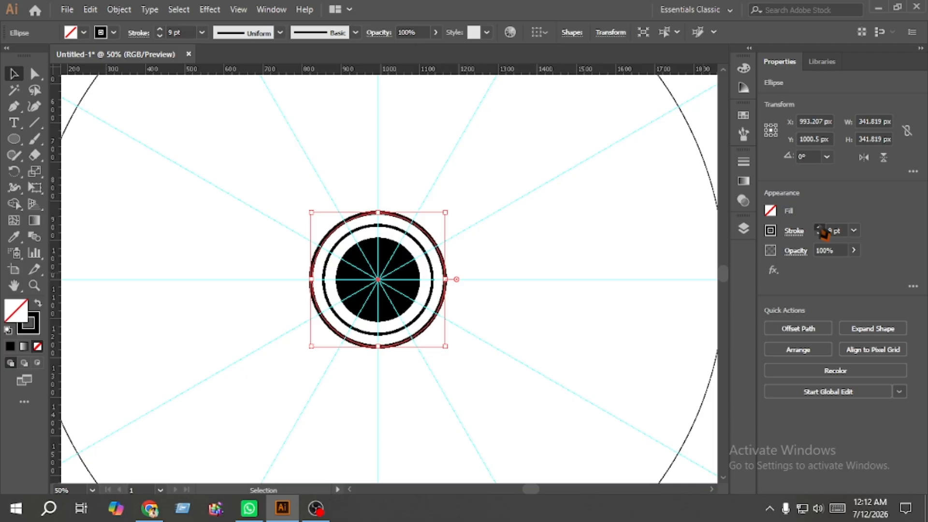
pyautogui.click(820, 228)
pyautogui.click(548, 239)
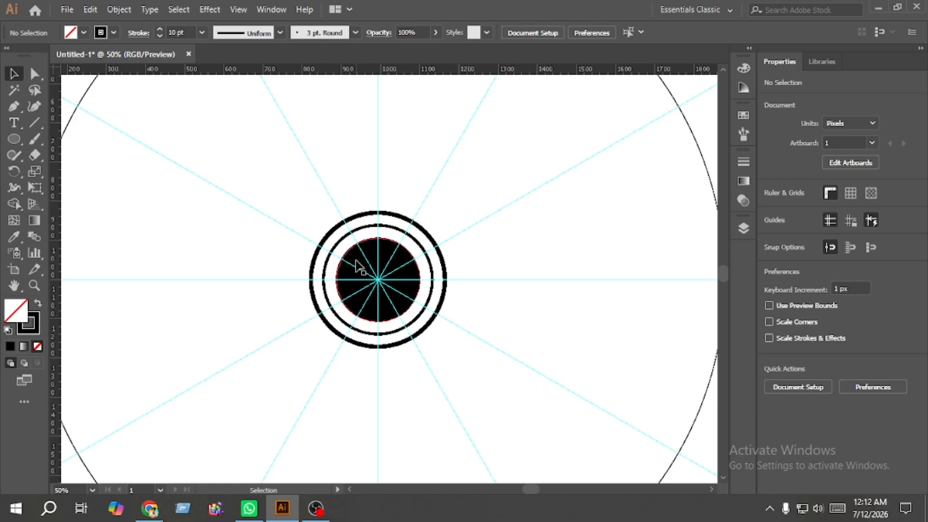
# Draw an open four-point zigzag path with the Pen tool from the outer ring up to the vertical guide, about 47 px wide and 307 px high
pyautogui.scroll(3, 297, 259)
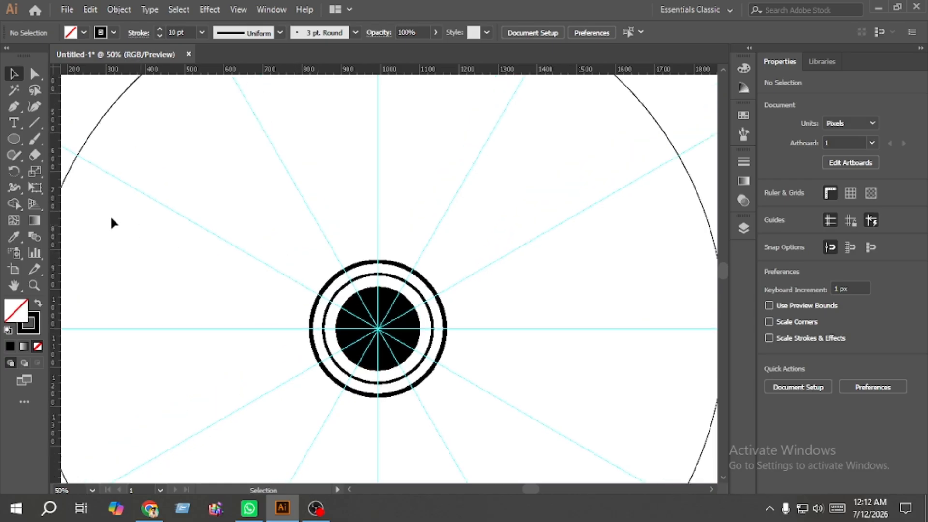
pyautogui.click(19, 111)
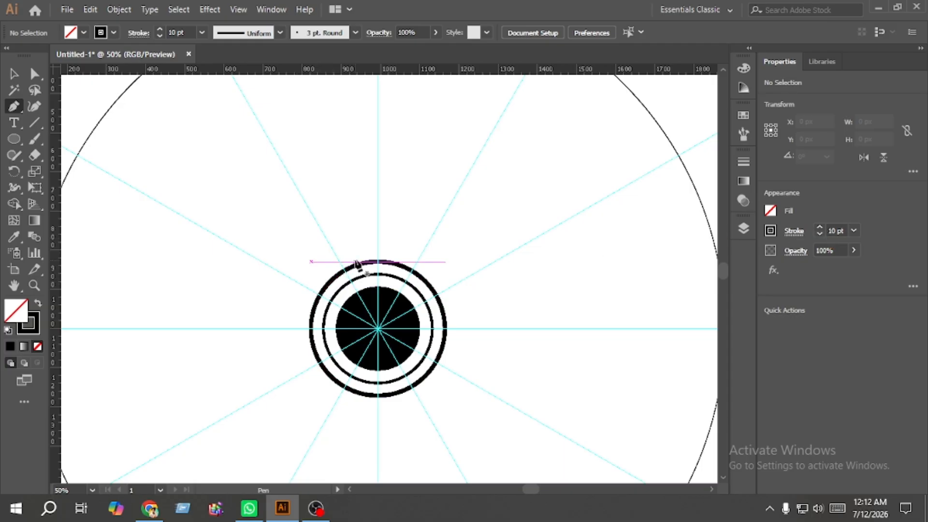
pyautogui.scroll(1, 350, 267)
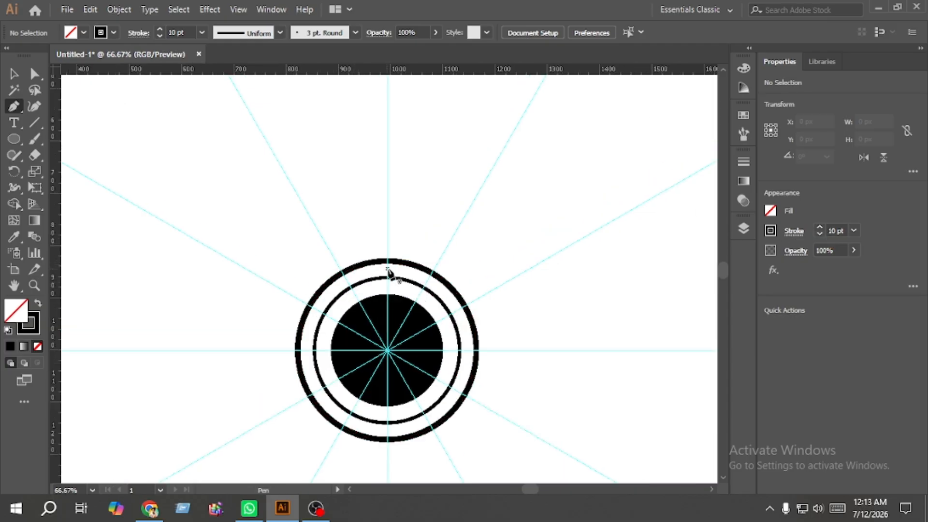
pyautogui.scroll(1, 387, 268)
pyautogui.scroll(1, 390, 285)
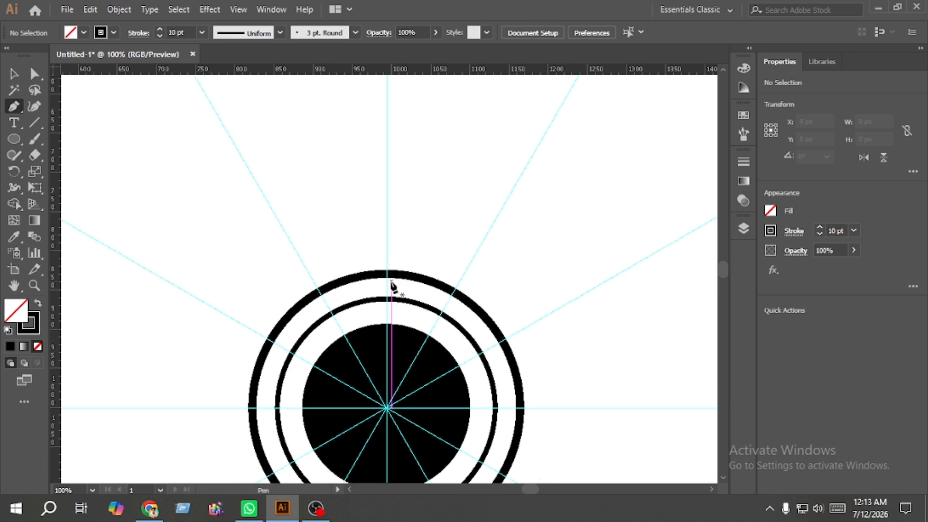
pyautogui.scroll(-1, 390, 285)
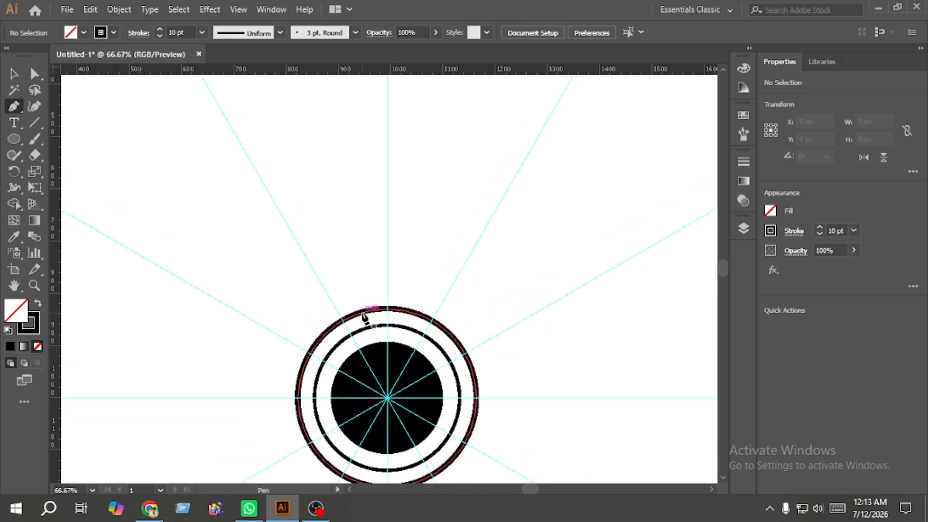
pyautogui.click(362, 313)
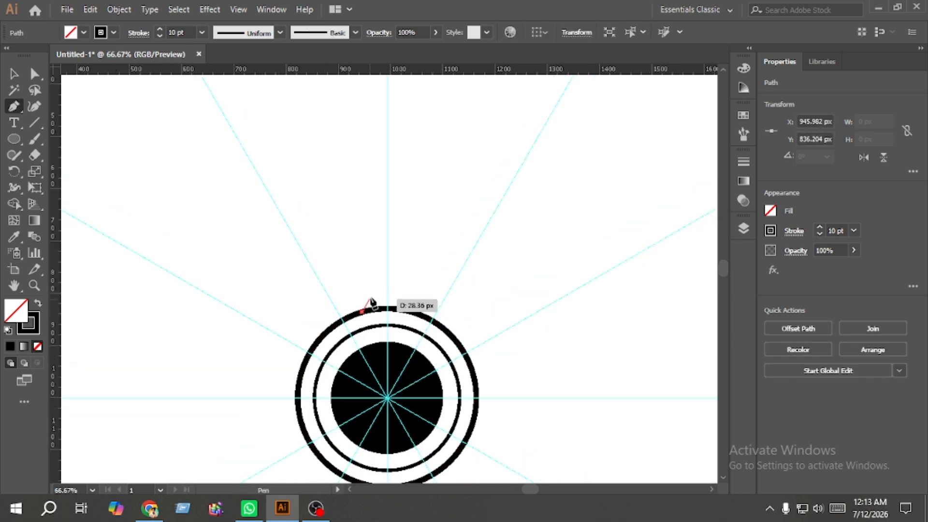
pyautogui.click(370, 251)
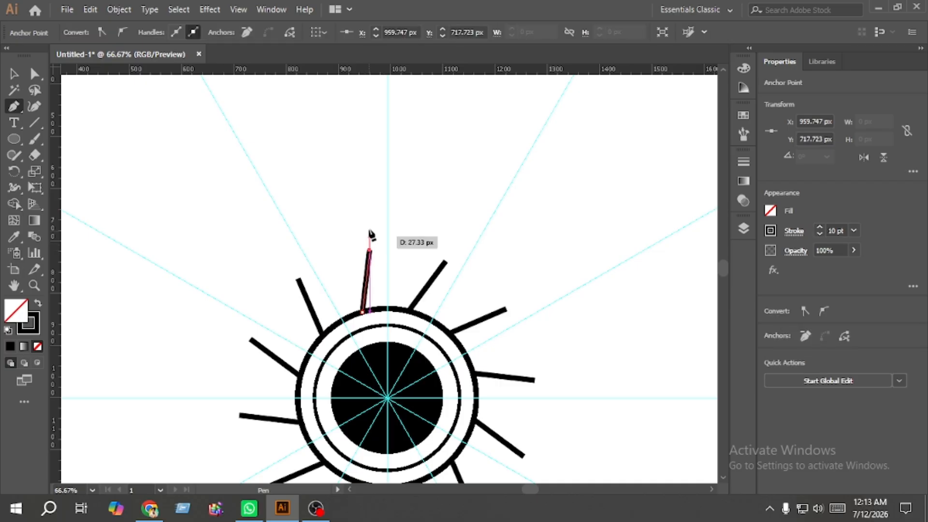
pyautogui.click(362, 200)
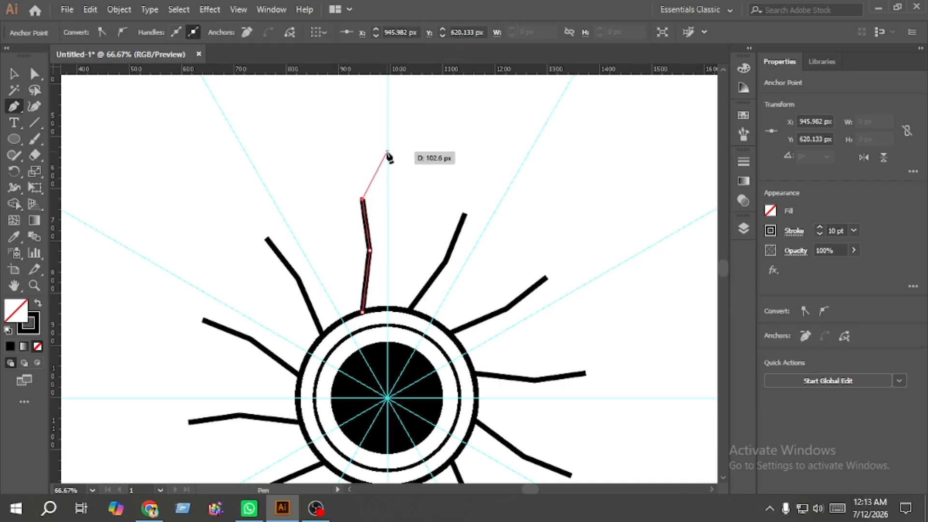
pyautogui.click(387, 152)
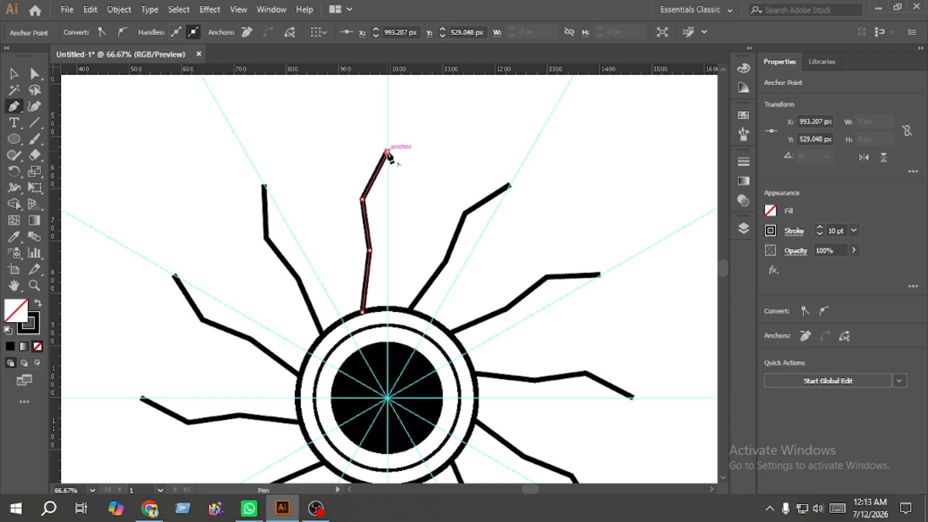
# Round the two middle corners of the zigzag path to a radius of about 117 px
pyautogui.click(13, 73)
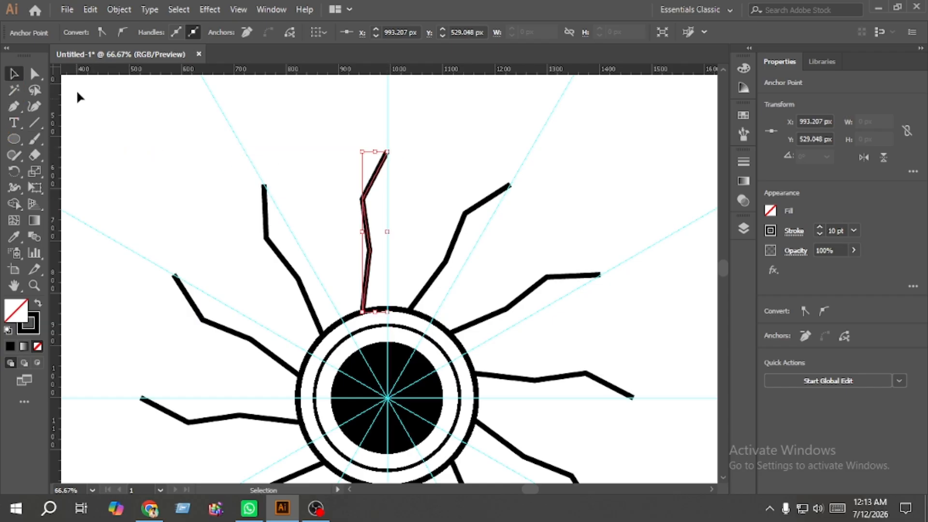
pyautogui.click(35, 74)
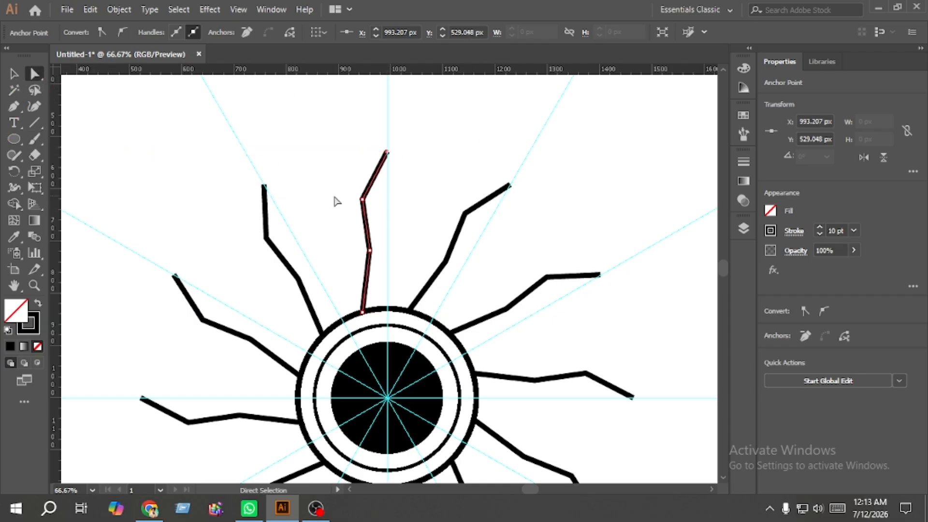
pyautogui.click(363, 200)
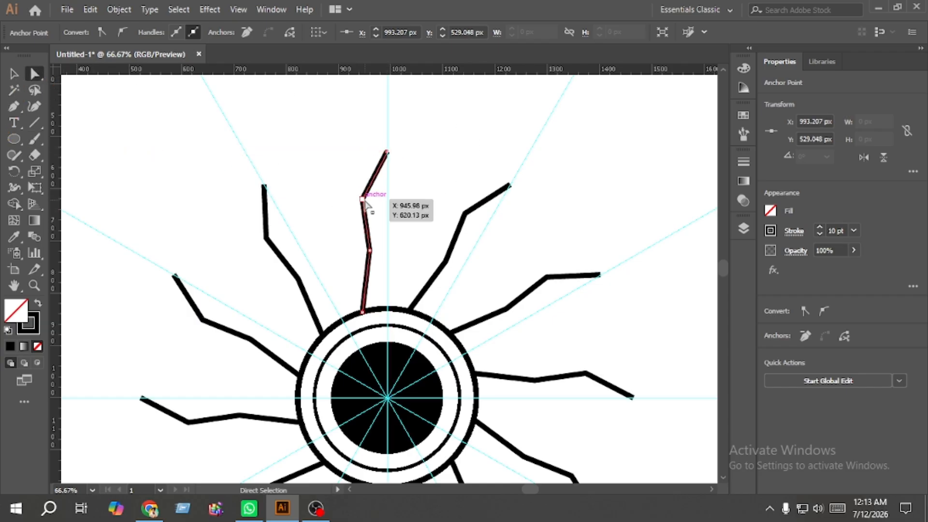
pyautogui.keyDown('shift'); pyautogui.click(369, 251); pyautogui.keyUp('shift')
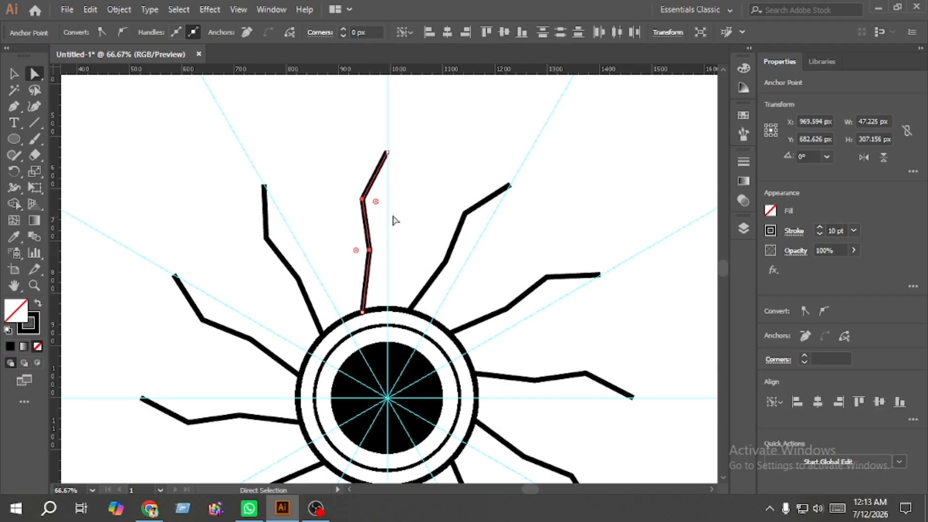
pyautogui.moveTo(376, 202); pyautogui.dragTo(410, 222)
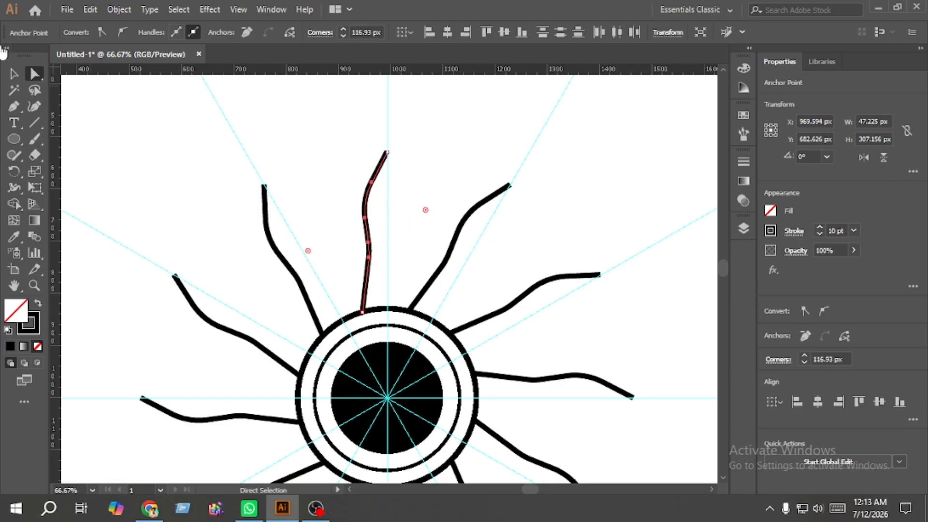
pyautogui.click(14, 73)
pyautogui.click(388, 239)
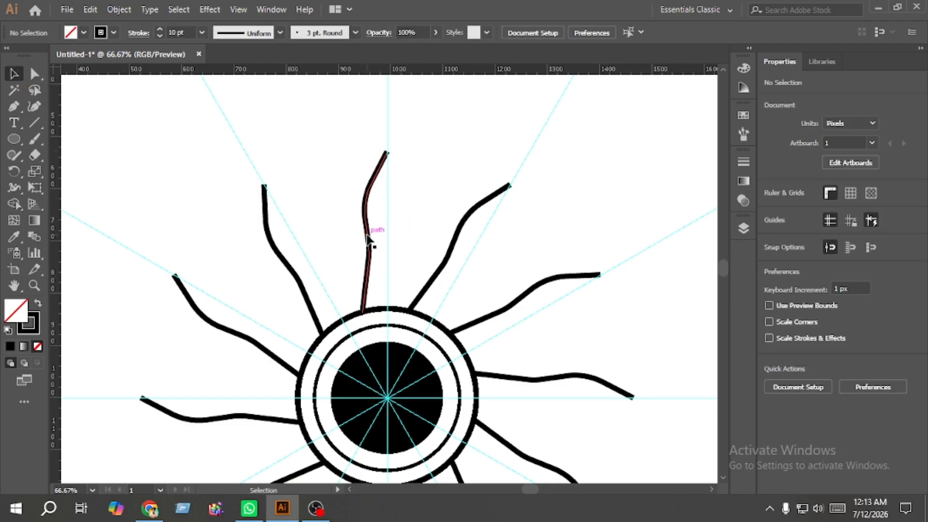
# Apply the width profile that tapers at both ends with an off-centre bulge to the wavy path's stroke
pyautogui.click(367, 235)
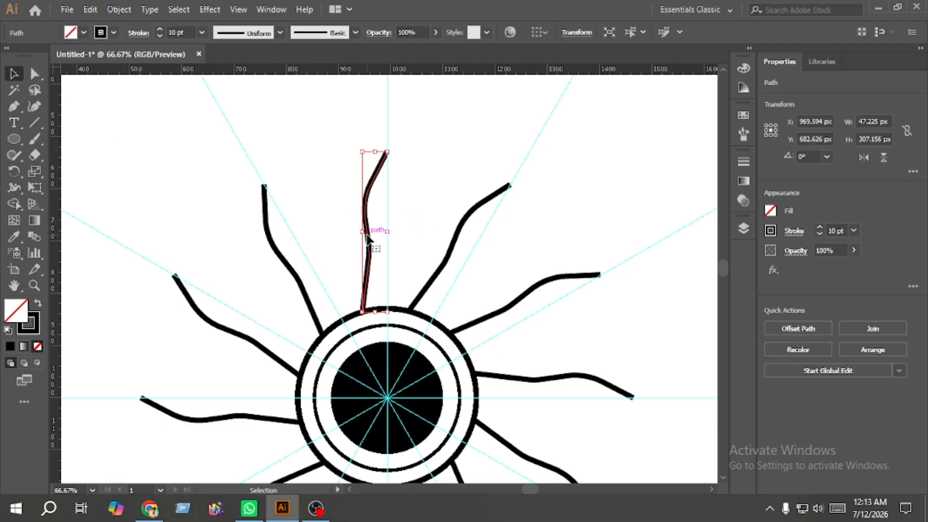
pyautogui.click(793, 236)
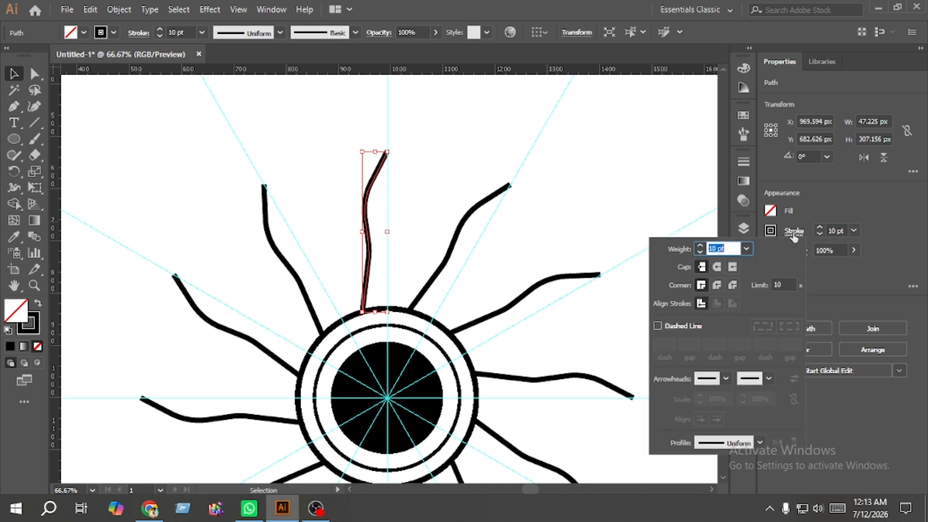
pyautogui.click(723, 449)
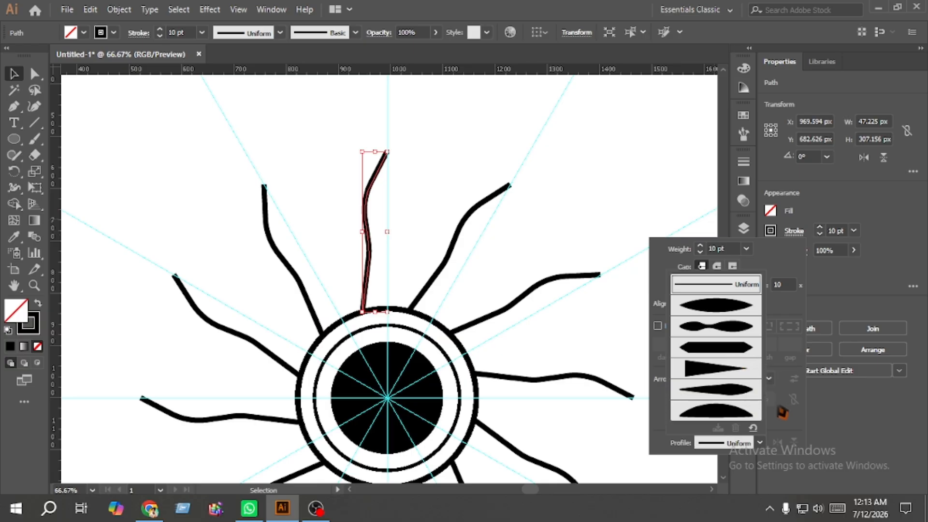
pyautogui.click(741, 398)
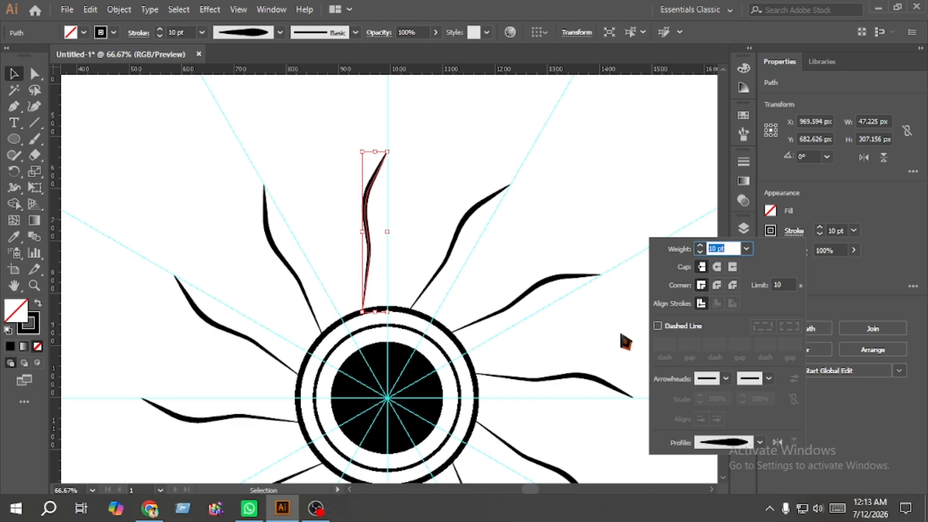
pyautogui.click(532, 242)
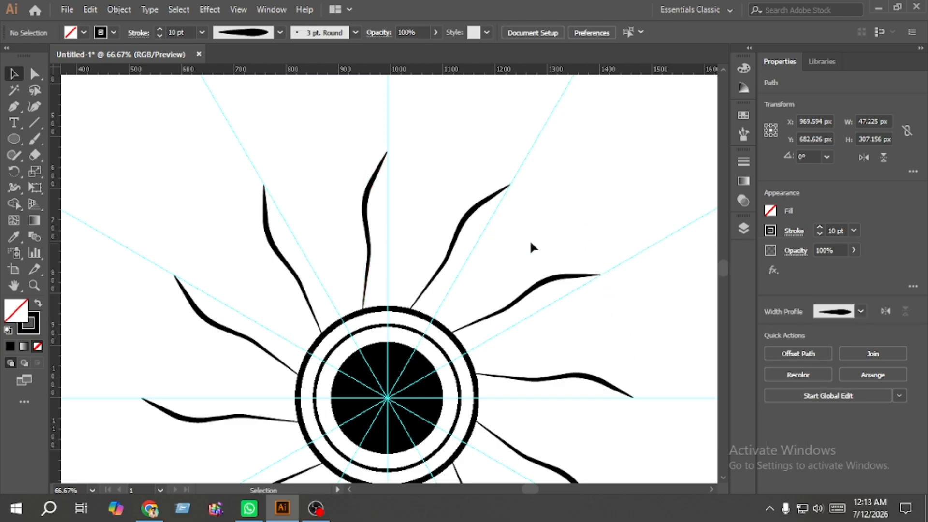
# Create a reflected copy of the wavy path across the vertical axis
pyautogui.click(370, 237)
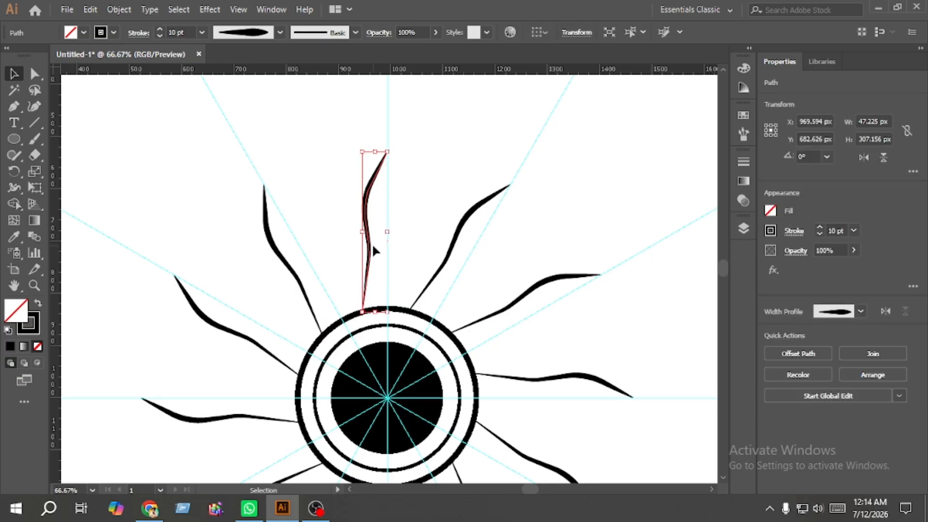
pyautogui.rightClick(373, 248)
pyautogui.moveTo(458, 411)
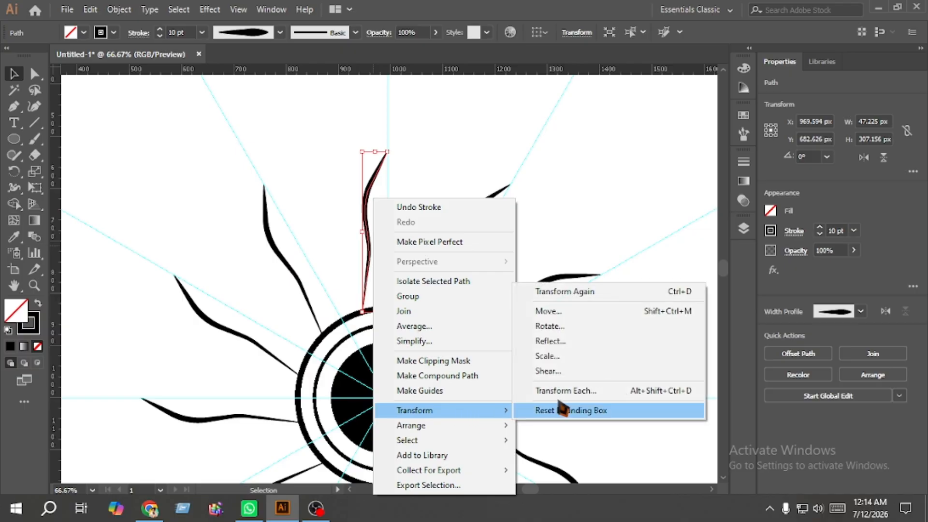
pyautogui.click(599, 344)
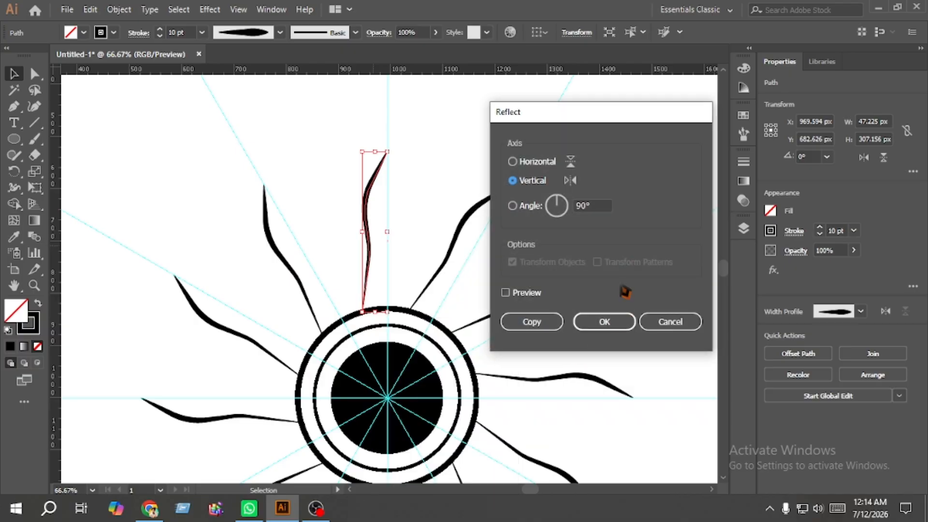
pyautogui.click(541, 321)
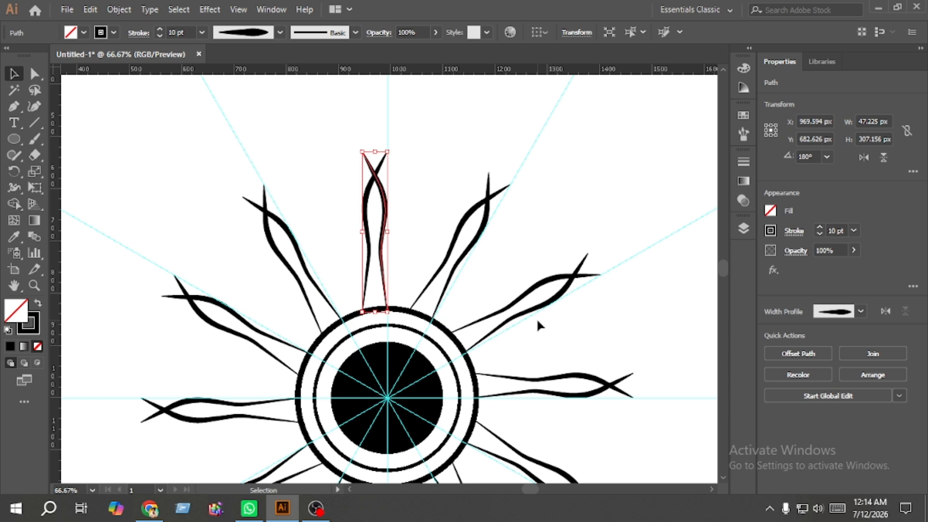
# Nudge the reflected wavy path right until its tip meets the original's at the vertical guide, forming a symmetrical petal
pyautogui.press('Right')
pyautogui.press('Right')
pyautogui.press('Right')
pyautogui.press('Right')
pyautogui.press('Right')
pyautogui.press('Right')
pyautogui.press('Right')
pyautogui.press('Right')
pyautogui.press('Right')
pyautogui.press('Right')
pyautogui.press('Right')
pyautogui.press('Right')
pyautogui.press('Right')
pyautogui.press('Right')
pyautogui.press('Right')
pyautogui.press('Right')
pyautogui.press('Right')
pyautogui.press('Right')
pyautogui.press('Right')
pyautogui.press('Right')
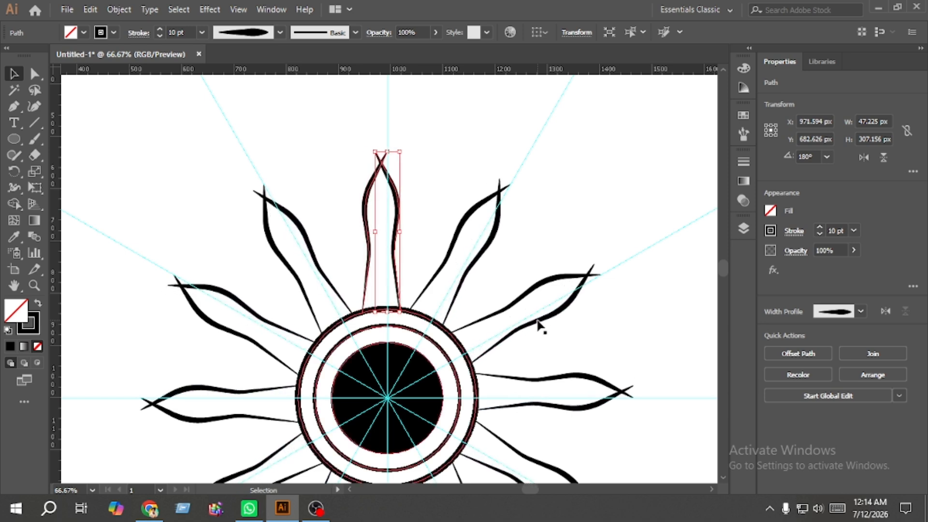
pyautogui.press('Right')
pyautogui.press('Right')
pyautogui.press('Right')
pyautogui.press('Right')
pyautogui.press('Right')
pyautogui.press('Right')
pyautogui.press('Right')
pyautogui.press('Right')
pyautogui.press('Right')
pyautogui.press('Right')
pyautogui.press('Right')
pyautogui.press('Right')
pyautogui.press('Right')
pyautogui.press('Right')
pyautogui.press('Right')
pyautogui.press('Right')
pyautogui.press('Right')
pyautogui.press('Right')
pyautogui.press('Right')
pyautogui.press('Right')
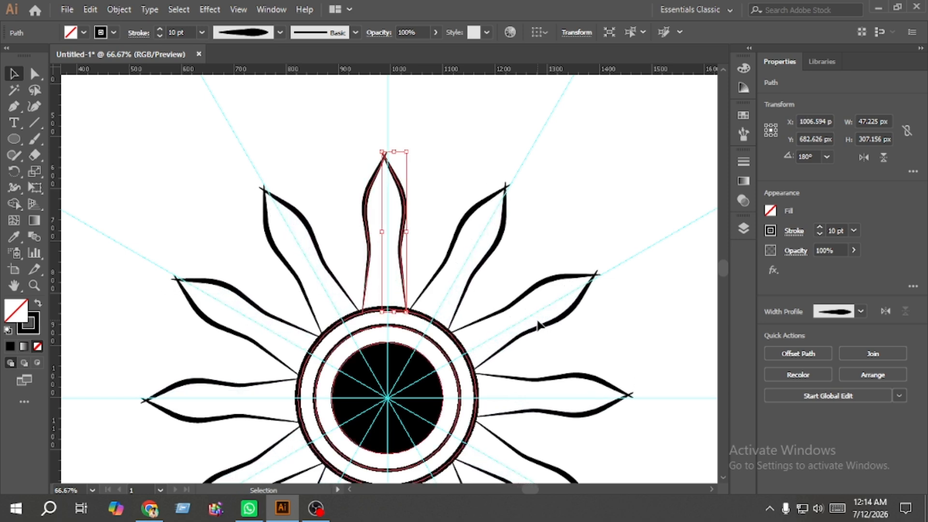
pyautogui.hotkey('ctrl', '=')
pyautogui.hotkey('ctrl', '=')
pyautogui.hotkey('ctrl', '=')
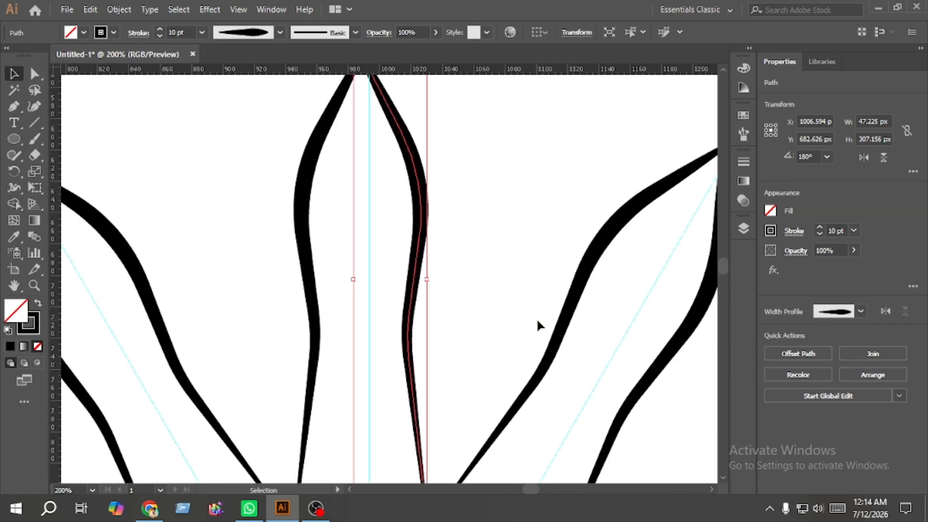
pyautogui.scroll(3, 411, 218)
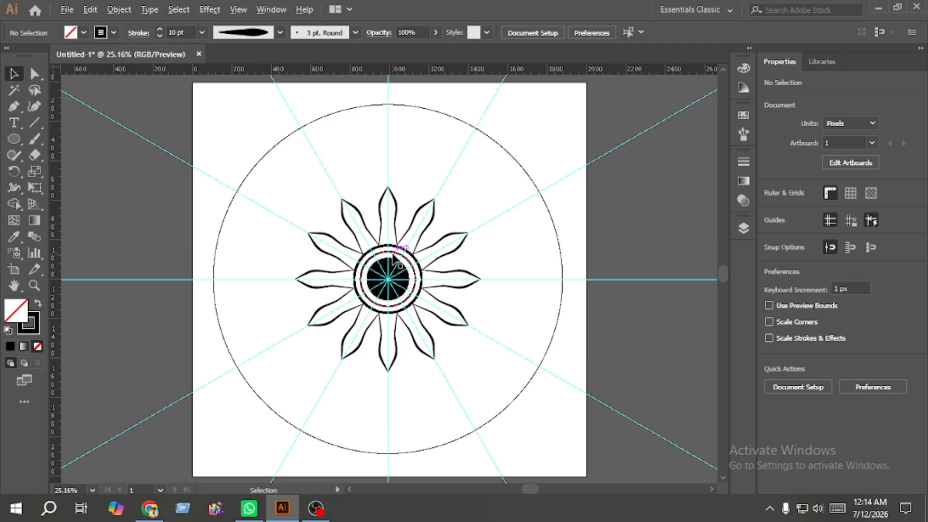
# Draw an open three-point spike with the Pen tool inside the top petal, from the outer ring to the vertical guide and back, about 48 px wide and 139 px high
pyautogui.scroll(5, 399, 275)
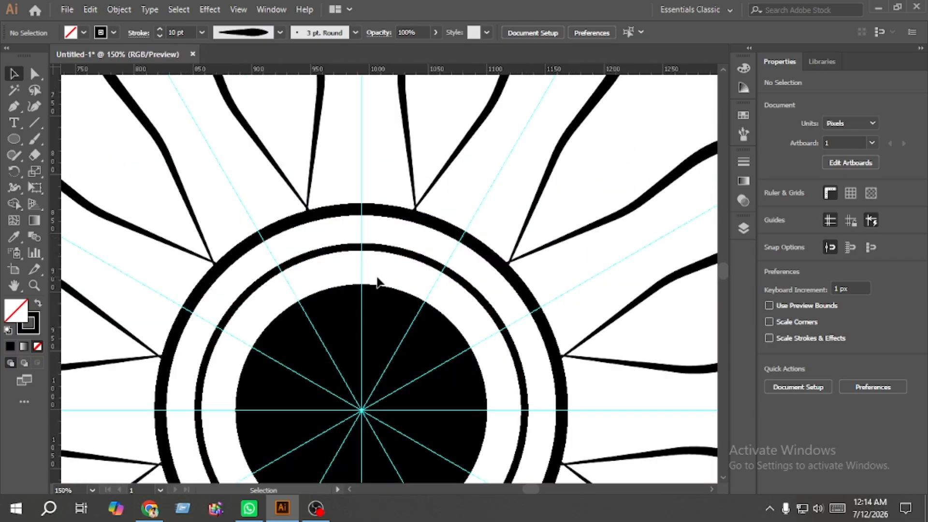
pyautogui.scroll(1, 375, 280)
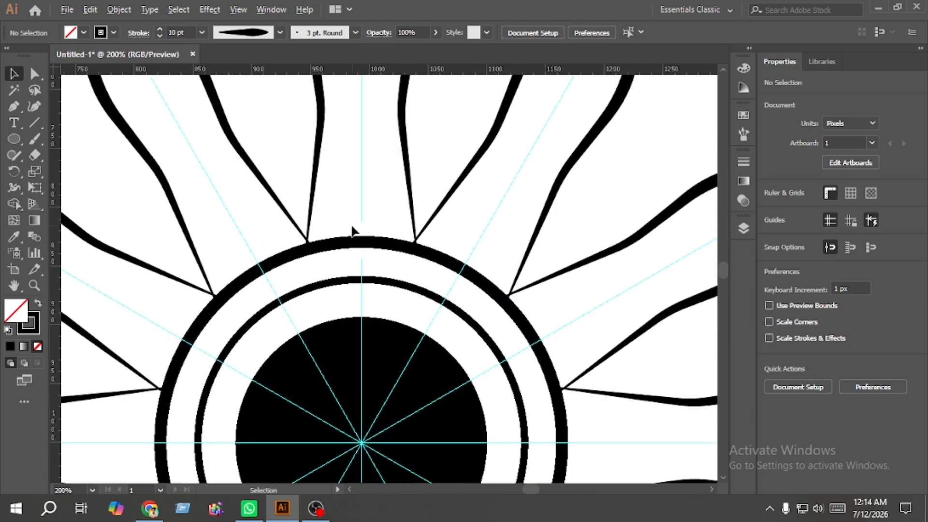
pyautogui.scroll(1, 354, 234)
pyautogui.scroll(5, 390, 320)
pyautogui.scroll(1, 389, 318)
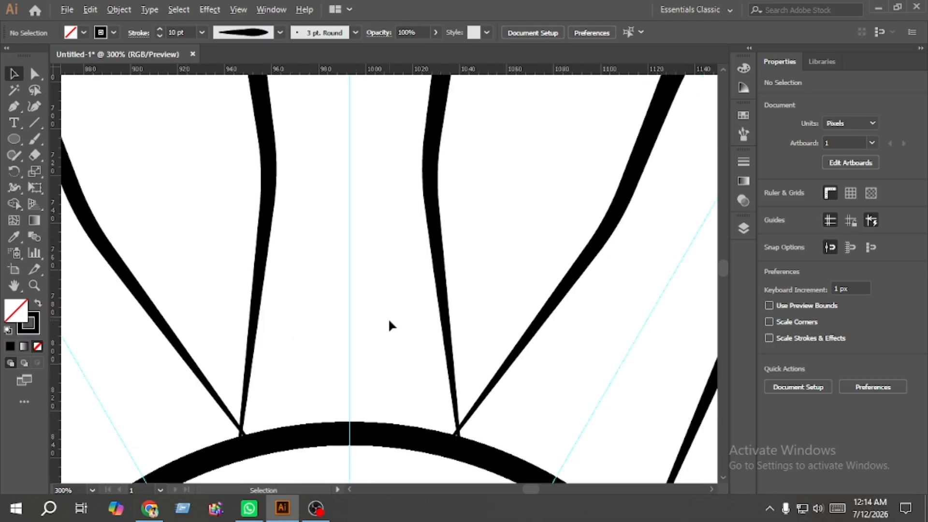
pyautogui.scroll(-3, 388, 317)
pyautogui.click(14, 110)
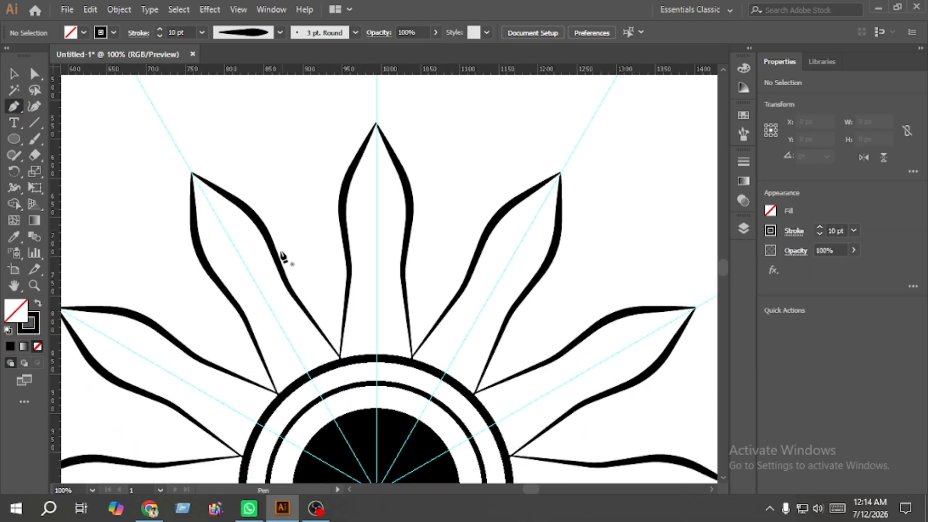
pyautogui.click(358, 359)
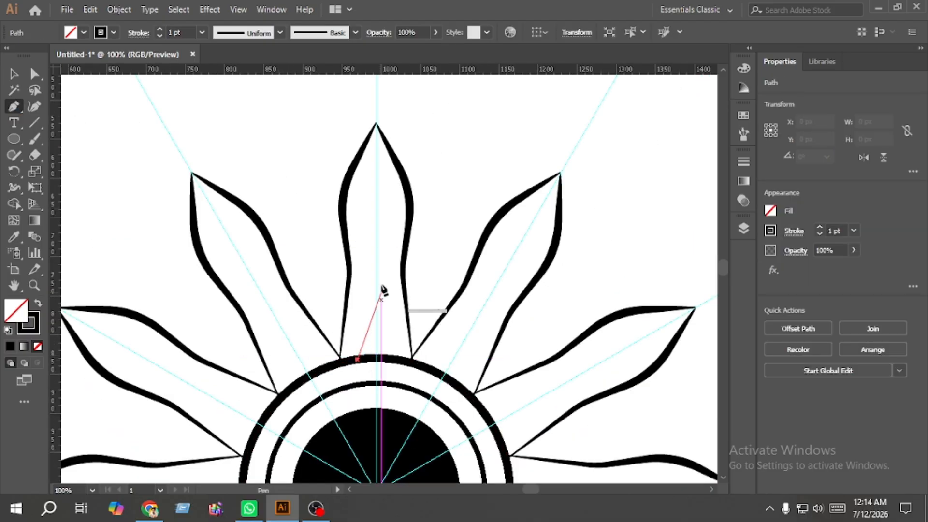
pyautogui.click(376, 250)
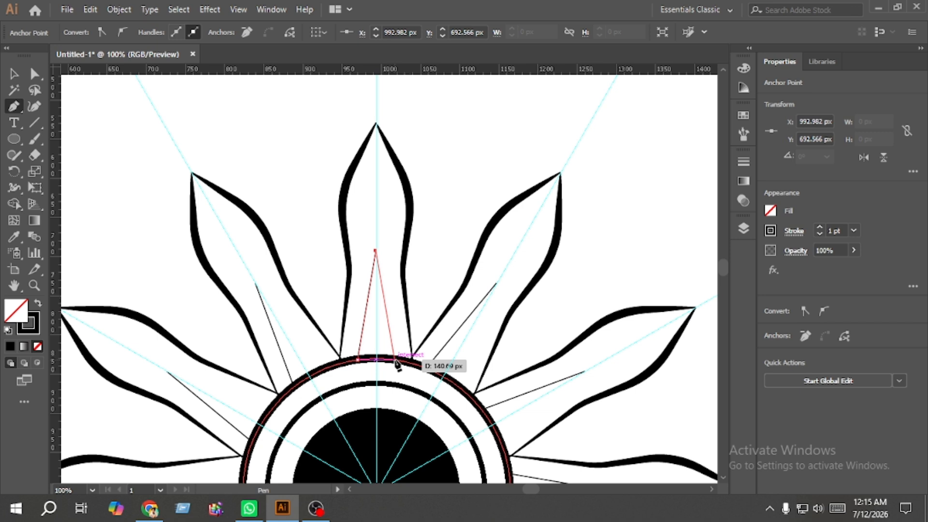
pyautogui.click(395, 359)
pyautogui.press('v')
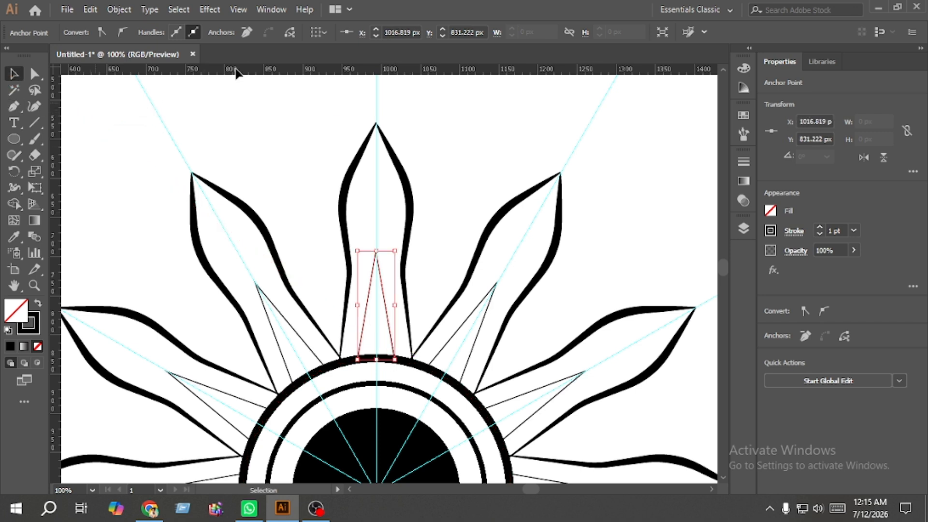
# Set the stroke weight of the spike inside the top petal to 6 pt
pyautogui.click(819, 228)
pyautogui.click(819, 228)
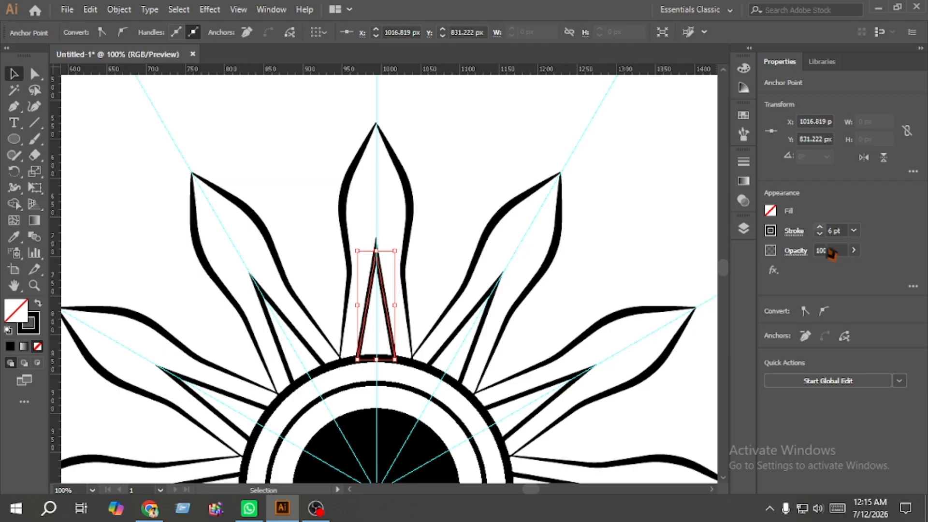
pyautogui.click(608, 197)
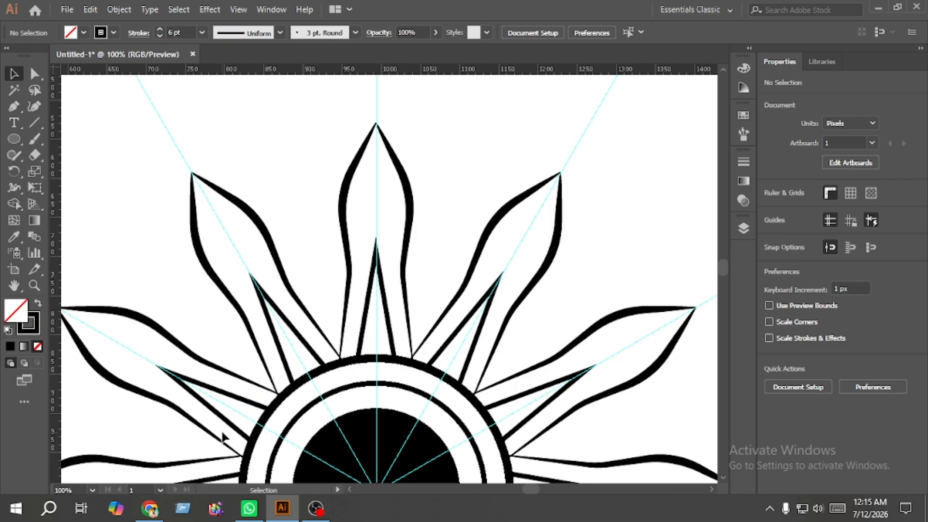
# Draw an open three-point peak with the Pen tool bridging the upper-left petal and the top petal, about 107 px wide and 98 px high
pyautogui.scroll(-2, 222, 438)
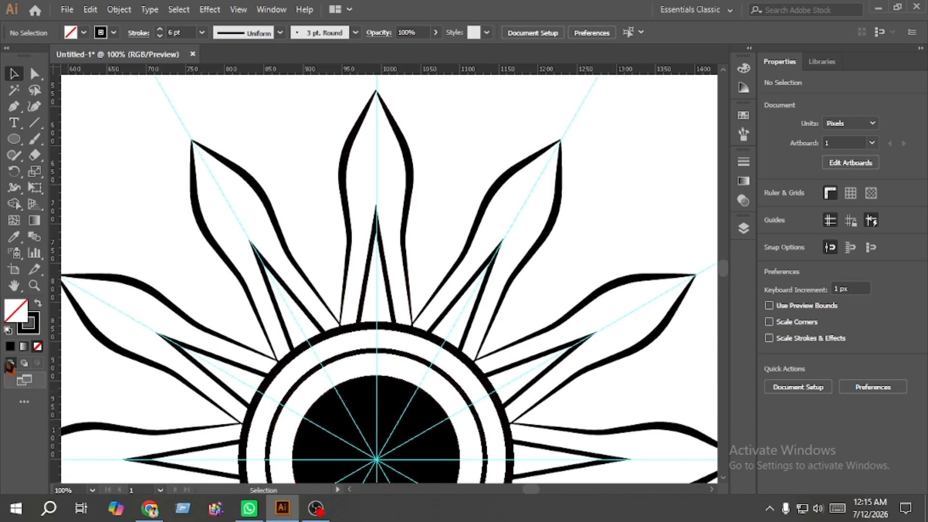
pyautogui.click(14, 107)
pyautogui.scroll(2, 321, 255)
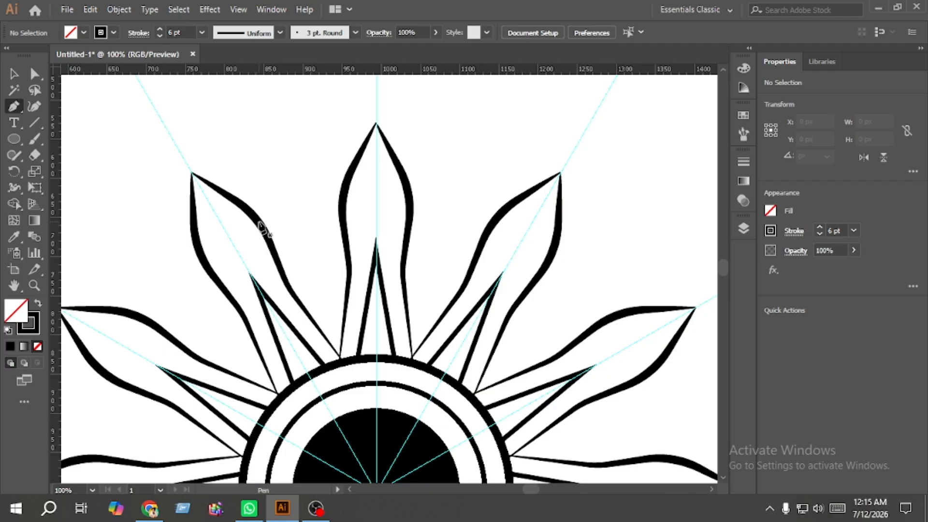
pyautogui.moveTo(260, 222)
pyautogui.mouseDown()
pyautogui.moveTo(284, 163)
pyautogui.moveTo(260, 222)
pyautogui.mouseUp()
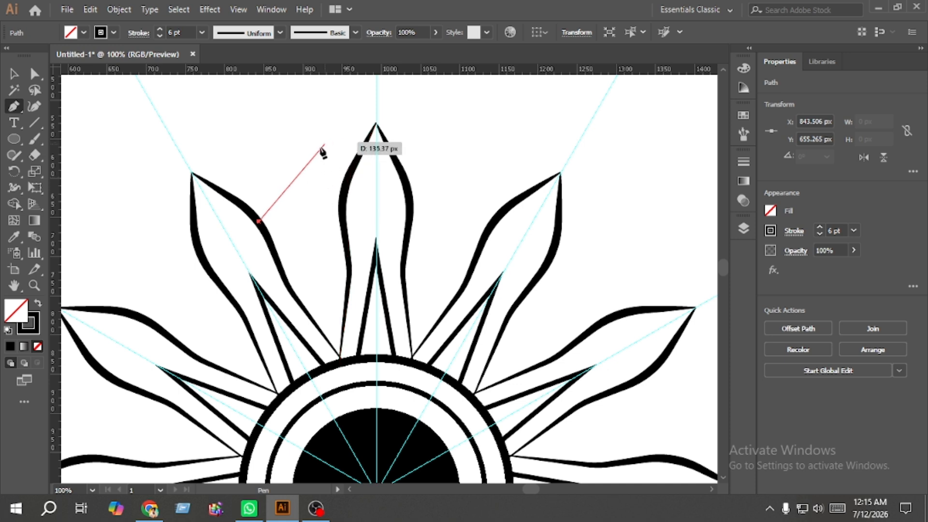
pyautogui.click(276, 144)
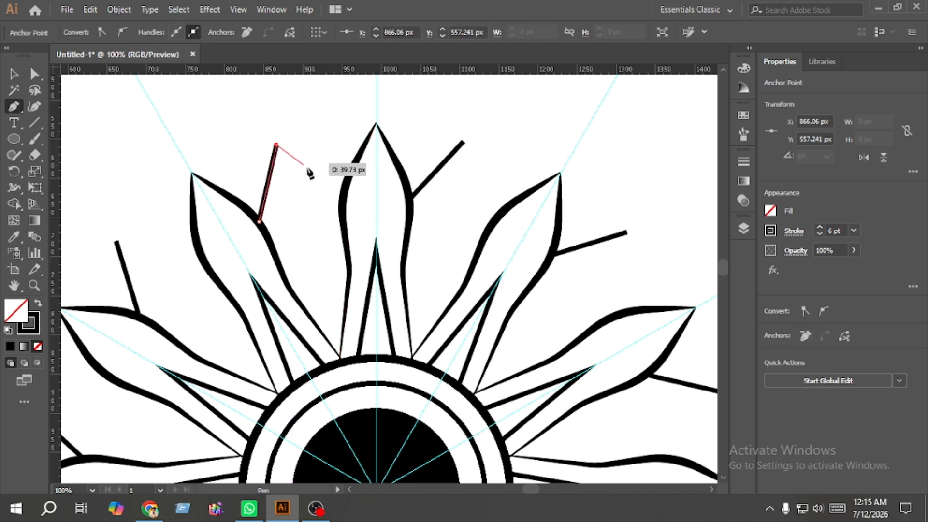
pyautogui.click(343, 202)
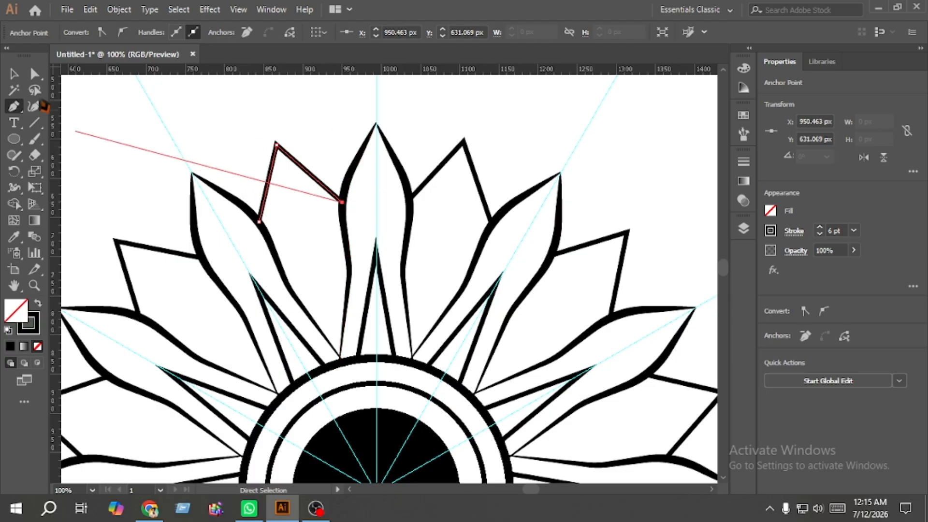
pyautogui.click(14, 73)
pyautogui.click(67, 94)
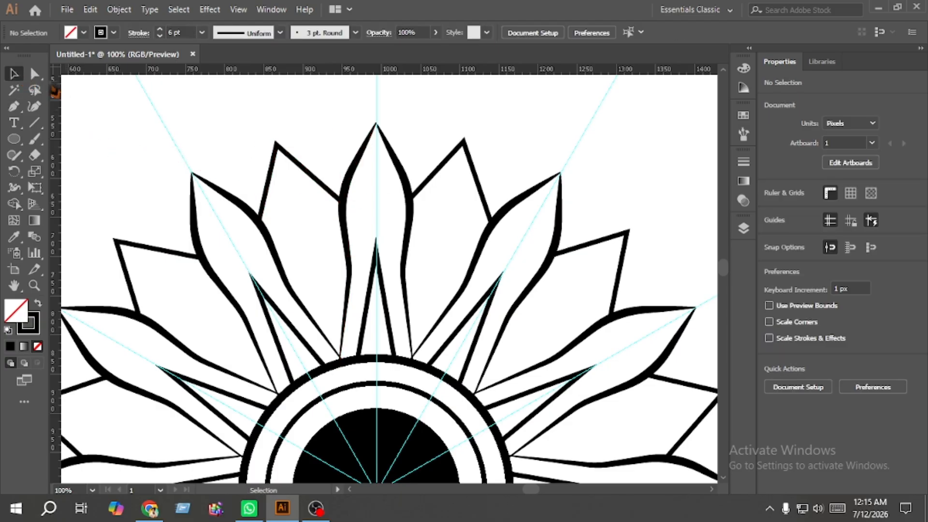
# Nudge the apex anchor of the bridging peak 7 px right to X 873.06 px
pyautogui.click(34, 73)
pyautogui.click(277, 147)
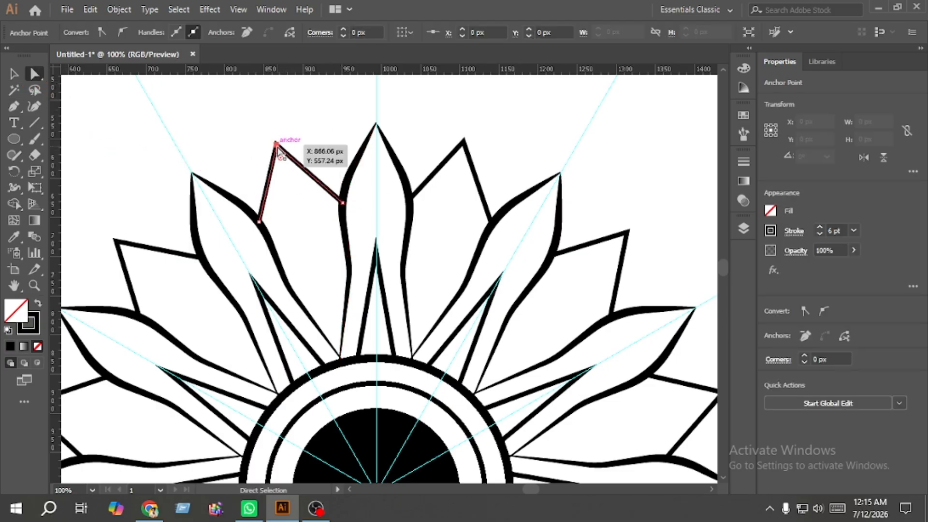
pyautogui.press('Right')
pyautogui.press('Right')
pyautogui.press('Right')
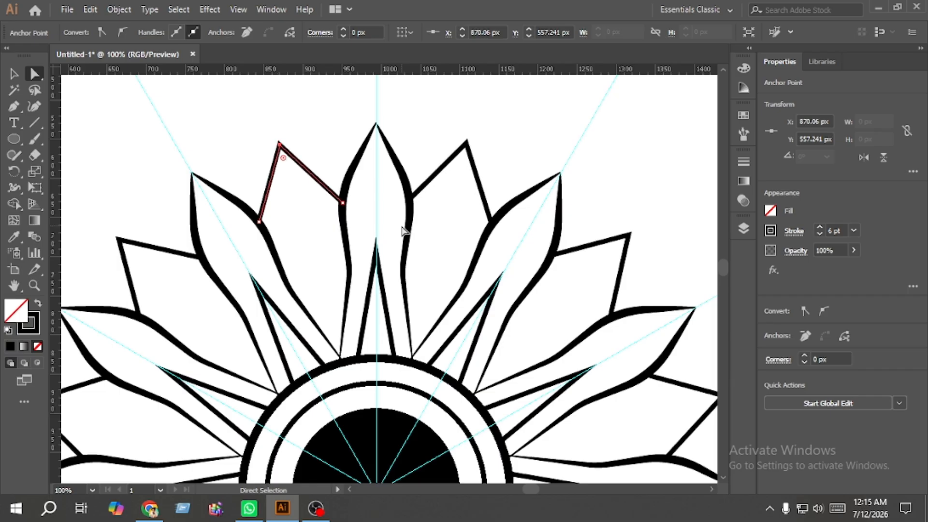
pyautogui.press('Right')
pyautogui.press('Right')
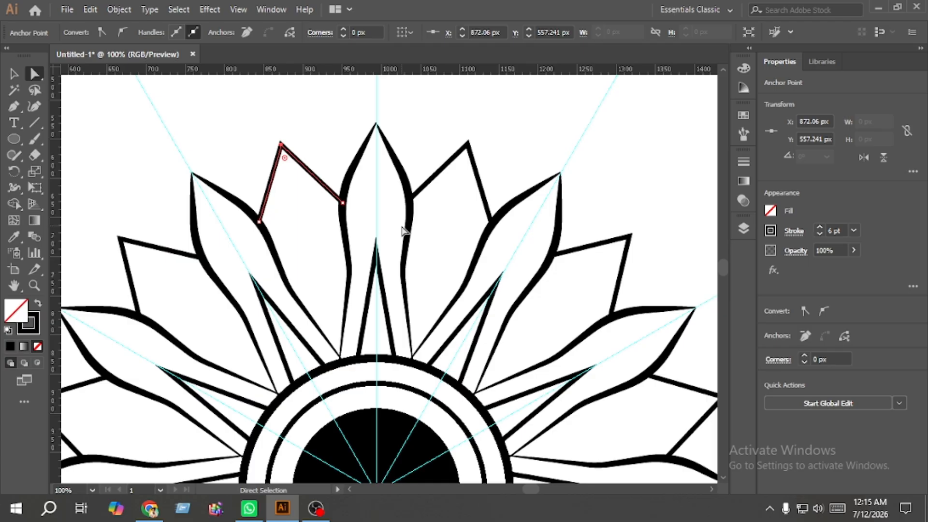
pyautogui.press('Right')
pyautogui.click(318, 229)
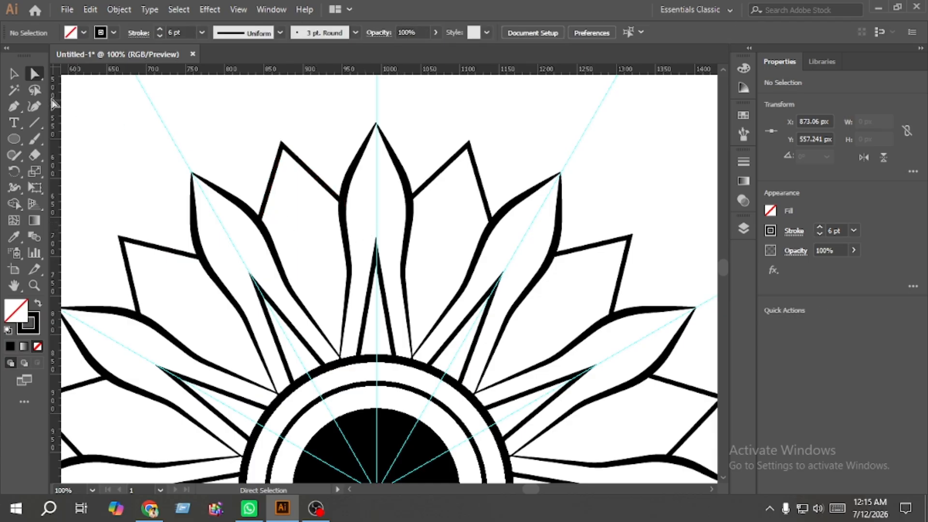
# Draw a second open three-point peak beneath the first, between the same two petals, about 90 px wide and 71 px high
pyautogui.click(14, 106)
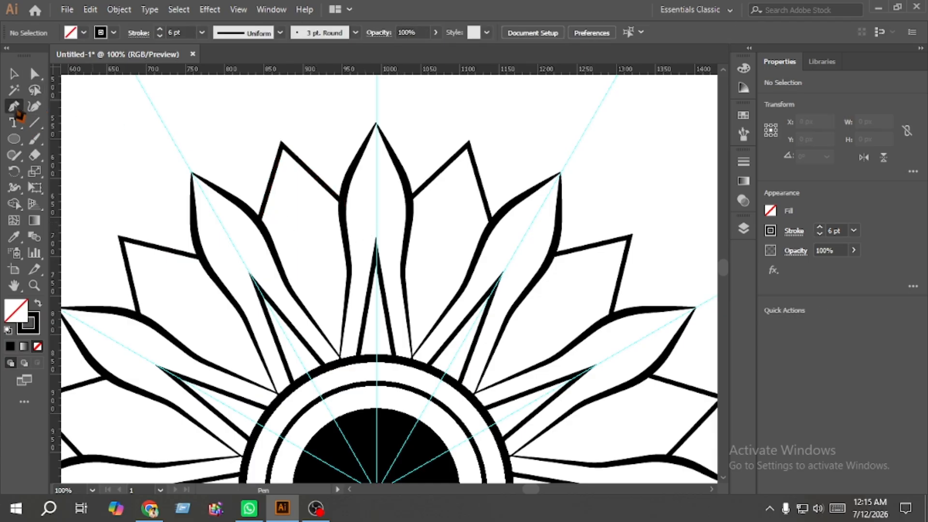
pyautogui.click(274, 254)
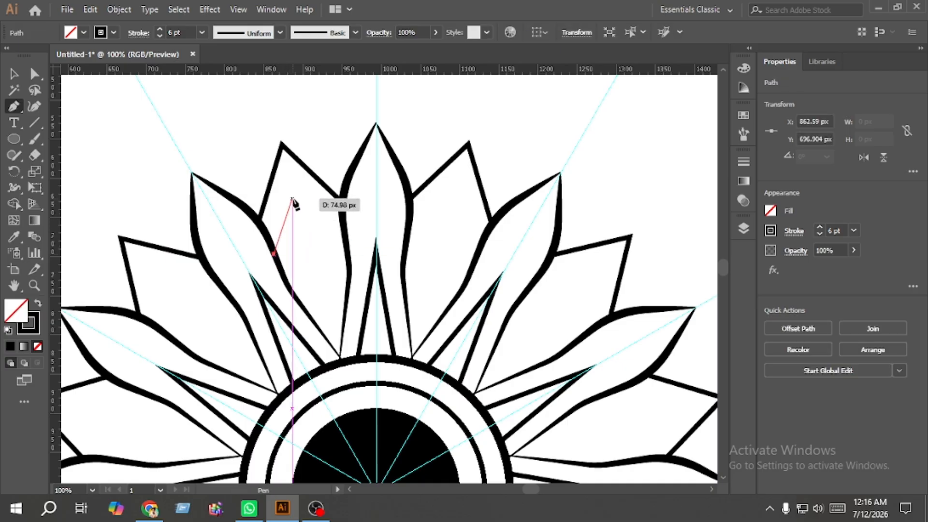
pyautogui.click(292, 199)
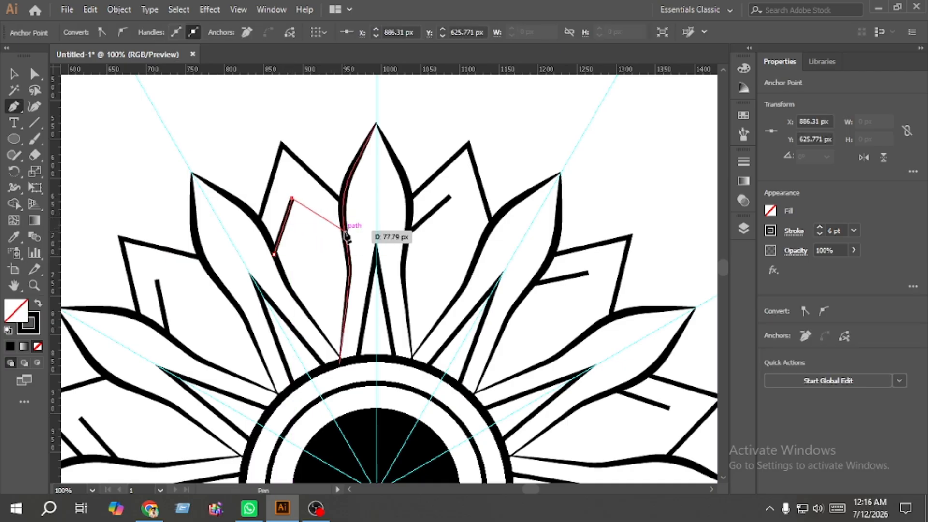
pyautogui.click(344, 231)
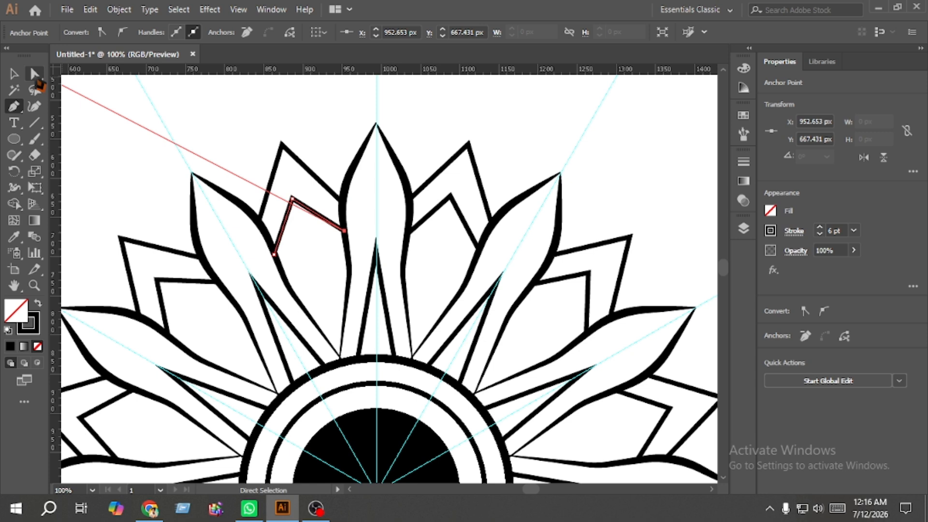
# Nudge the second peak's apex anchor 4 px right and 6 px up to X 890.31, Y 619.771 px
pyautogui.click(33, 73)
pyautogui.click(292, 199)
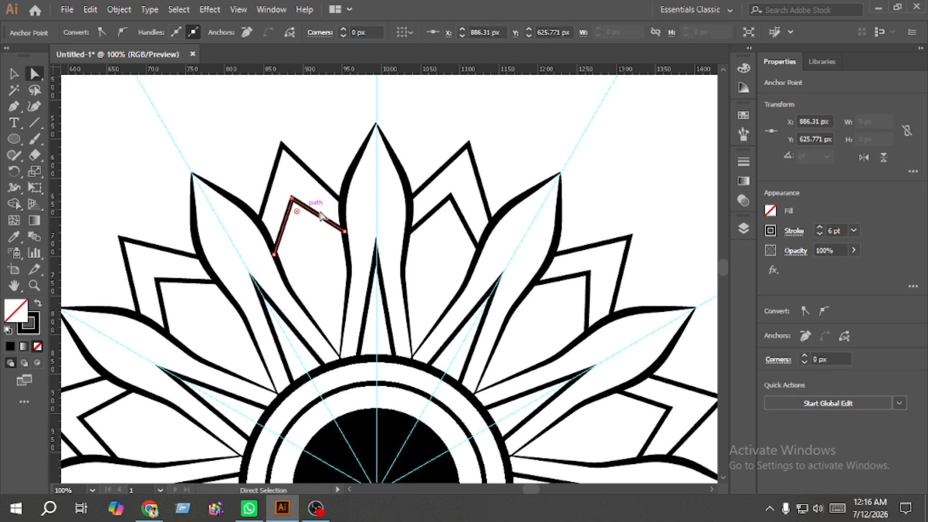
pyautogui.press('Right')
pyautogui.press('Right')
pyautogui.press('Right')
pyautogui.press('Right')
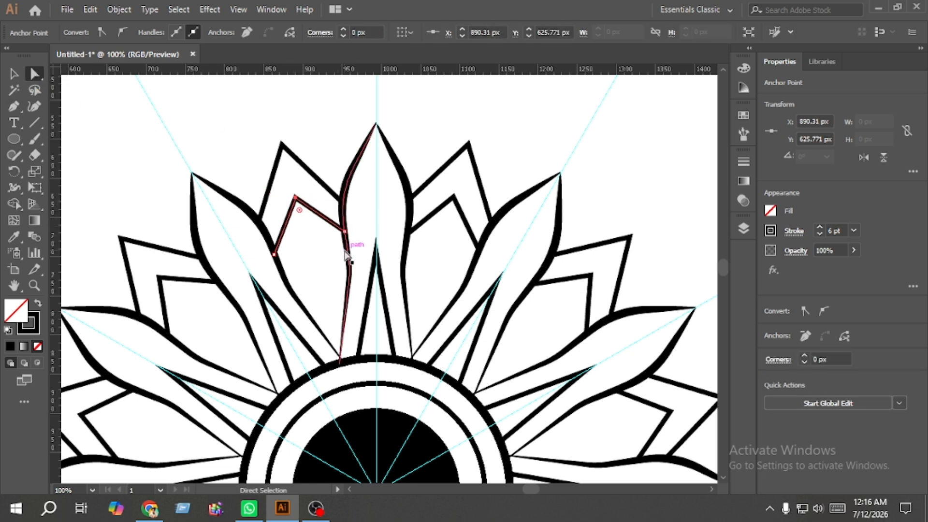
pyautogui.click(315, 253)
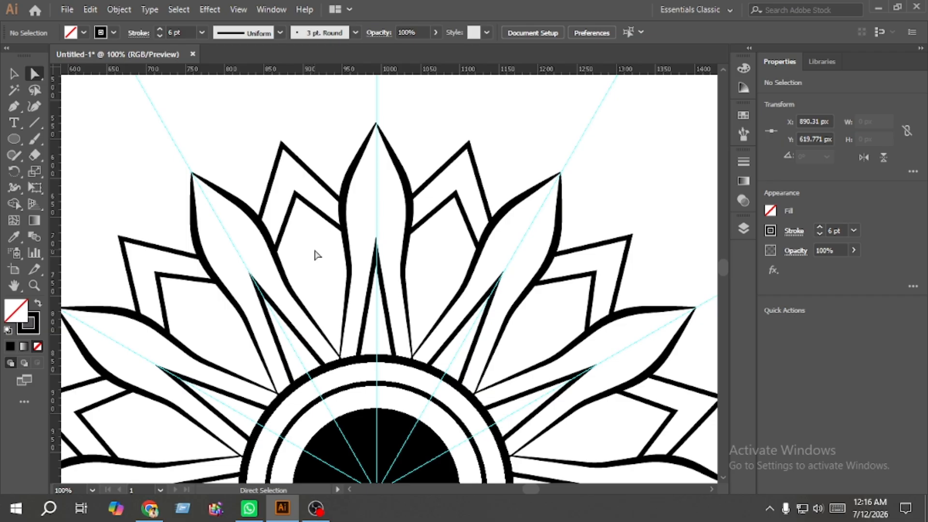
# Draw a third, innermost open three-point peak between the same two petals, about 81 px wide and 54 px high
pyautogui.click(17, 107)
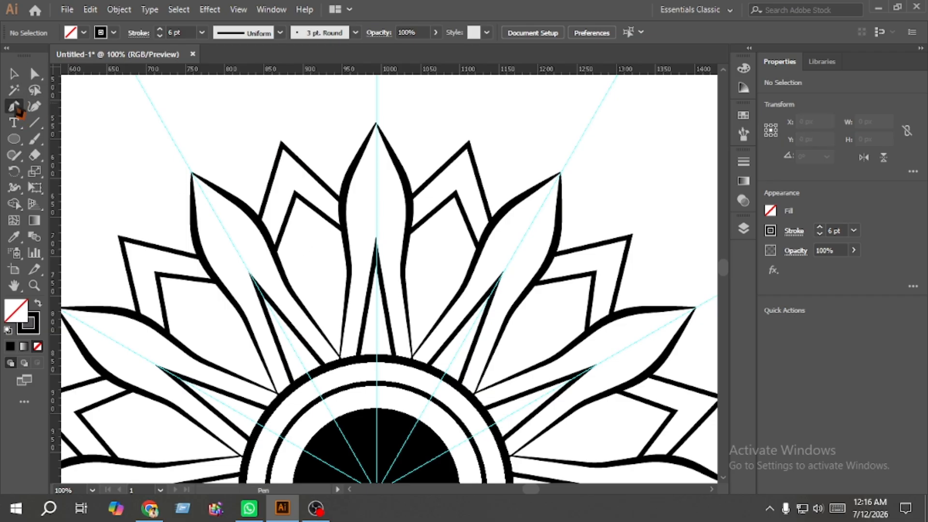
pyautogui.click(284, 276)
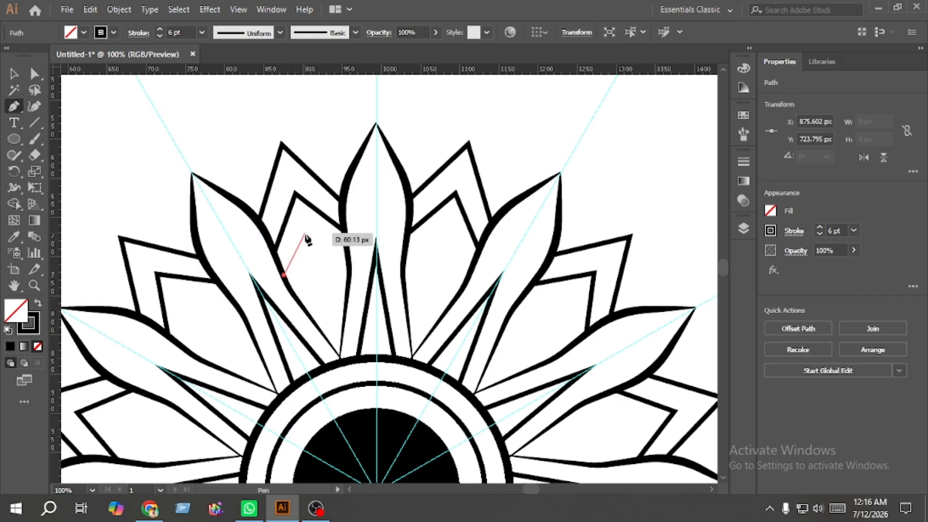
pyautogui.click(304, 235)
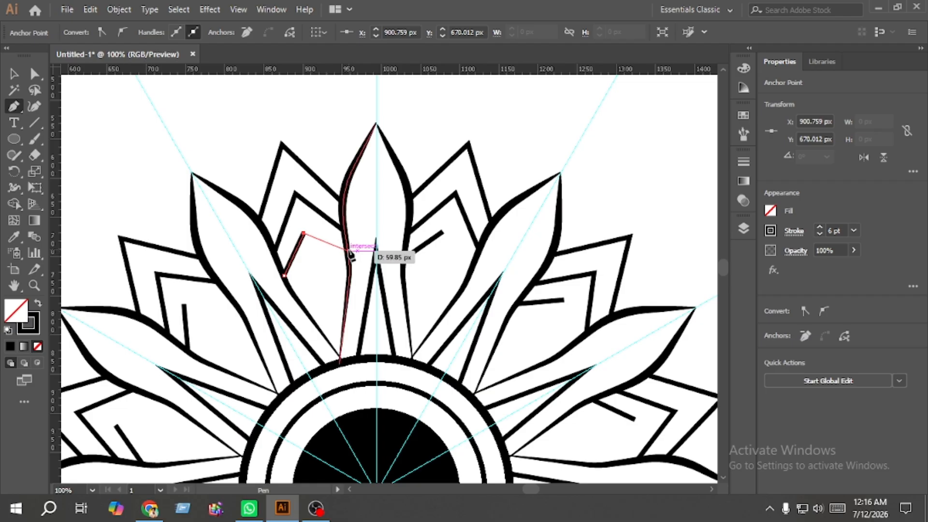
pyautogui.click(347, 250)
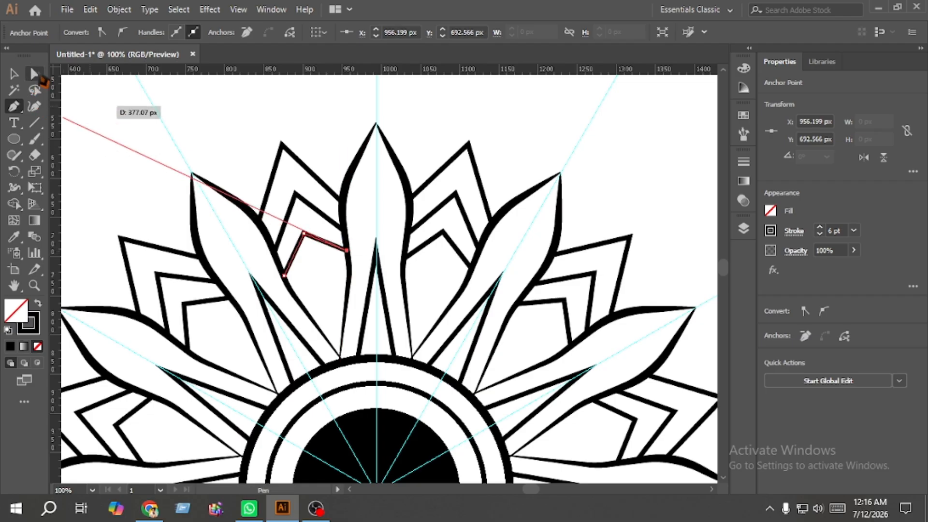
# Nudge the apex anchor of the innermost open peak a few pixels right and up
pyautogui.click(34, 74)
pyautogui.click(301, 239)
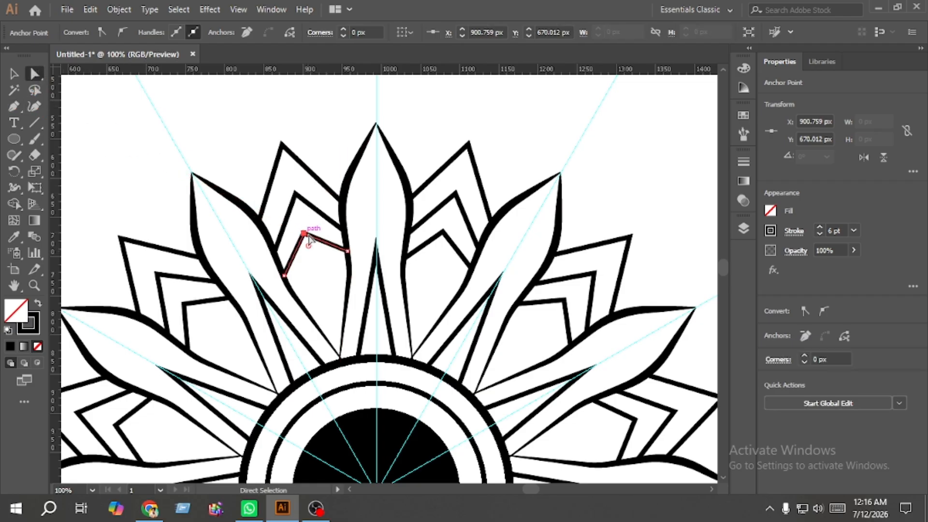
pyautogui.press('Right')
pyautogui.press('Right')
pyautogui.press('Up')
pyautogui.press('Up')
pyautogui.press('Up')
pyautogui.click(302, 276)
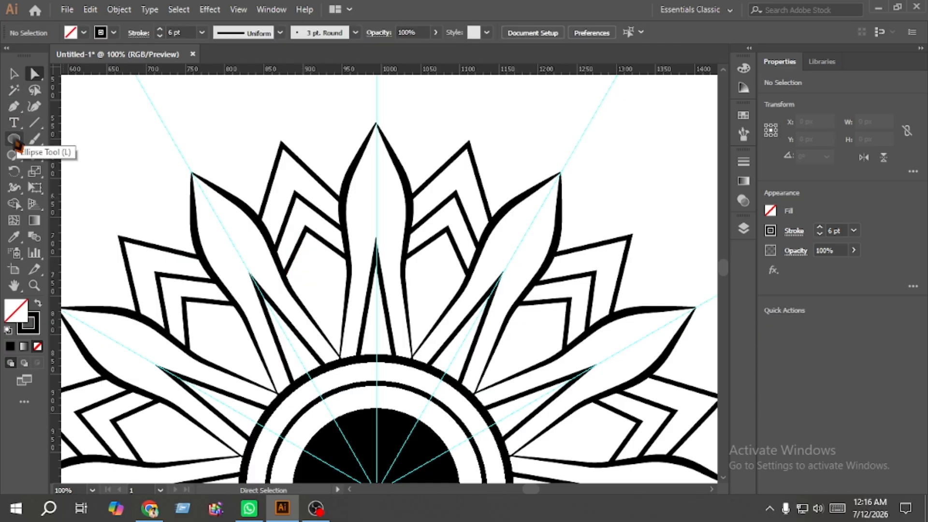
# Draw a circle about 21 px in diameter beneath the innermost peak between two petals, with solid black fill and no stroke
pyautogui.click(14, 140)
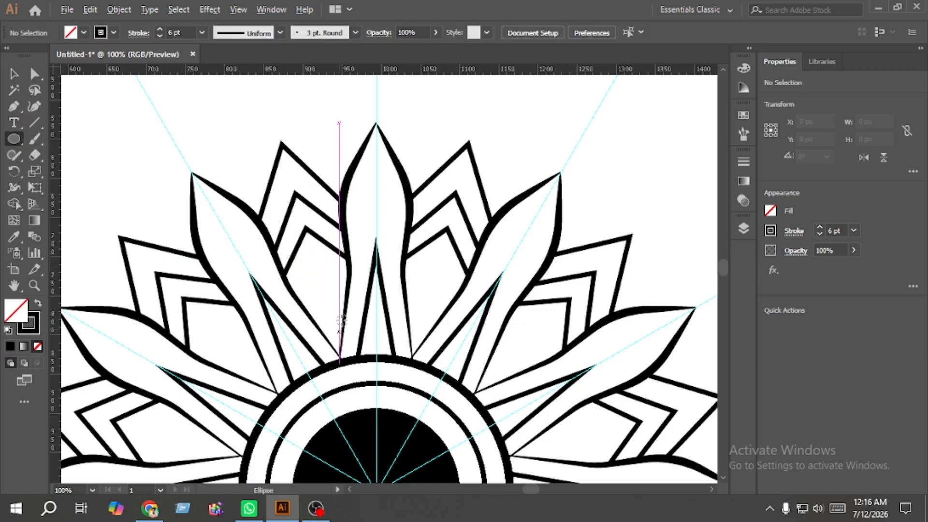
pyautogui.scroll(1, 343, 314)
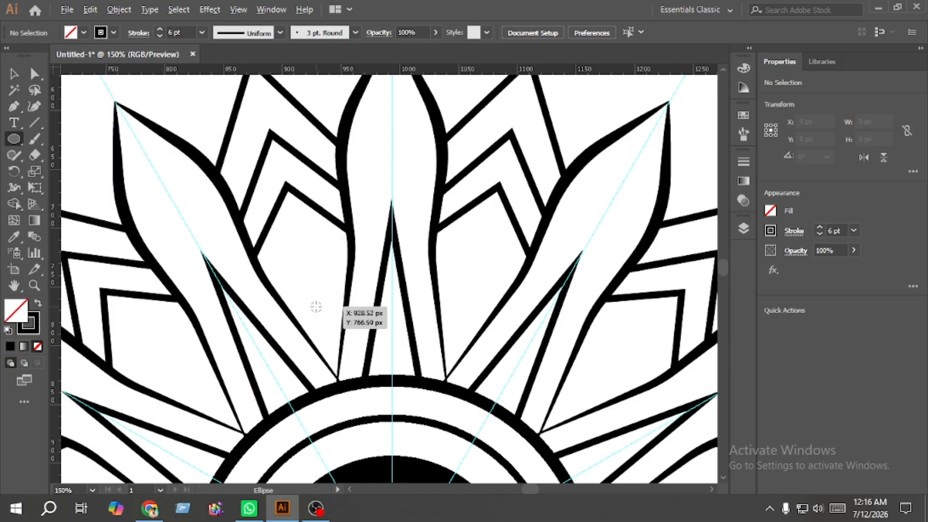
pyautogui.moveTo(315, 309); pyautogui.dragTo(328, 319)
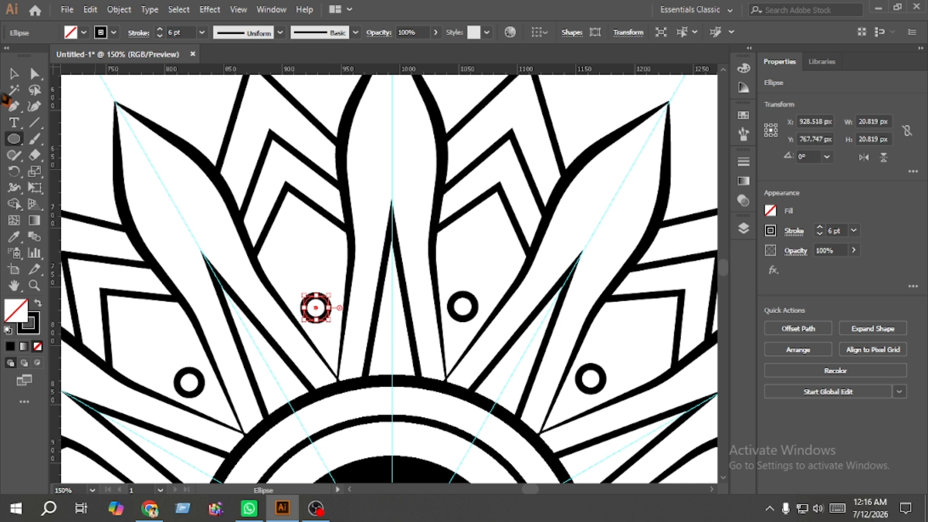
pyautogui.press('v')
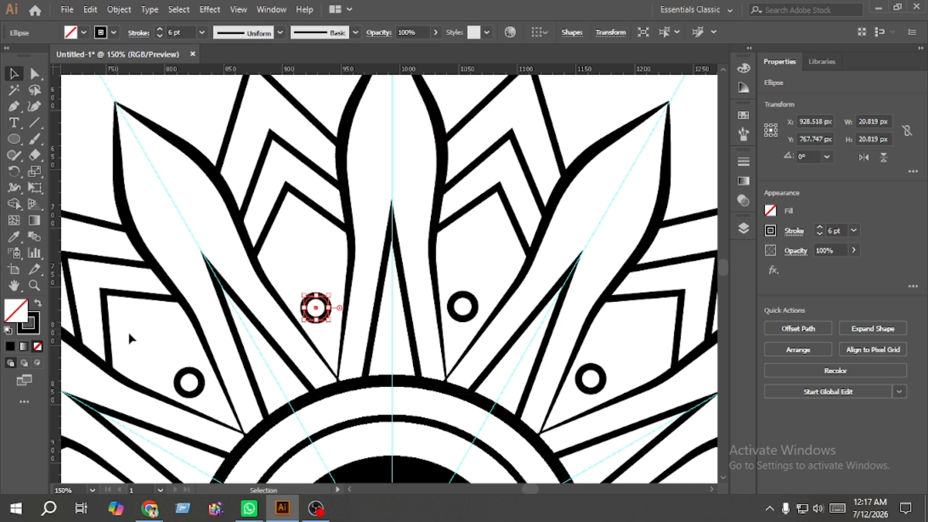
pyautogui.click(38, 303)
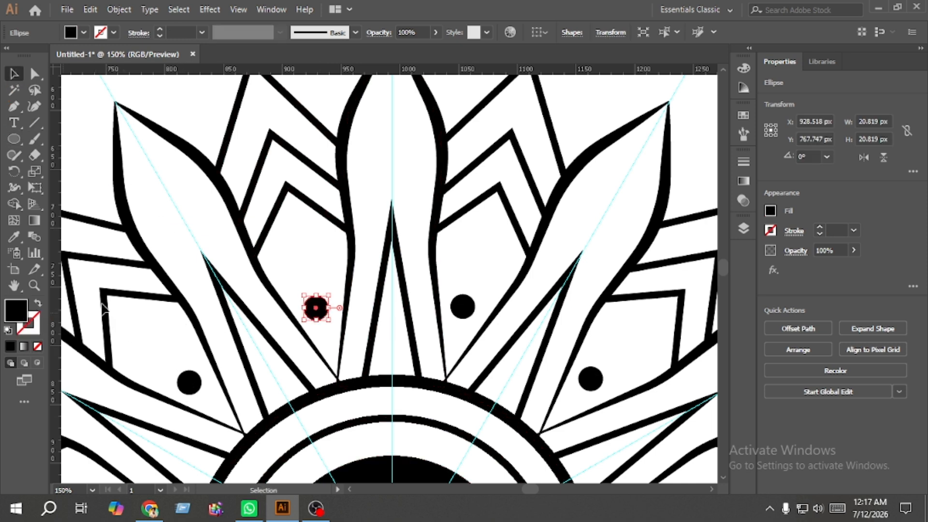
# Duplicate the dot twice straight up in a column toward the innermost peak, shrinking each copy, the uppermost to about 10 px
pyautogui.moveTo(316, 308); pyautogui.dragTo(330, 275)
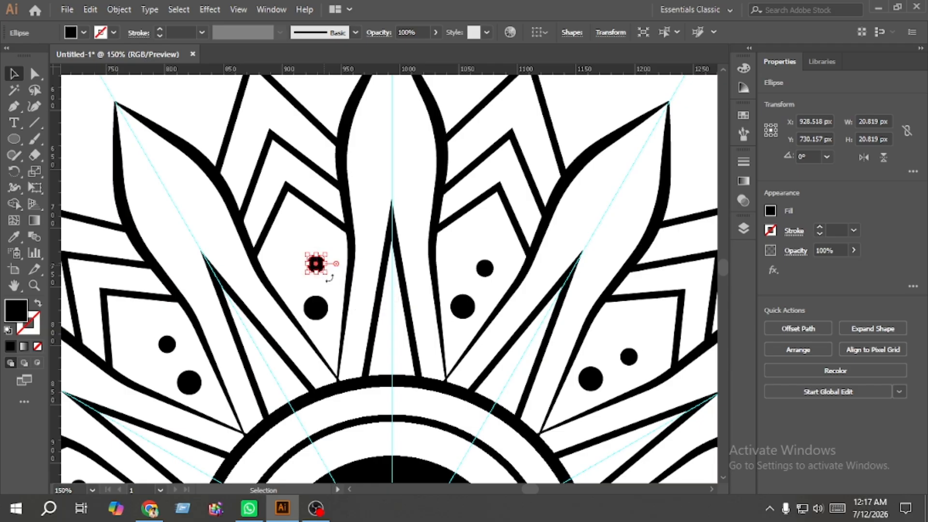
pyautogui.hotkey('ctrl', 'd')
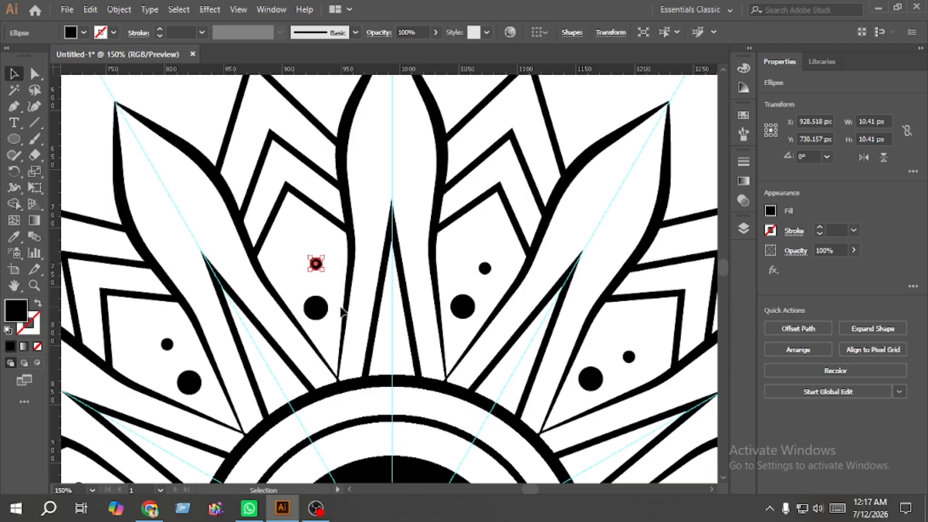
pyautogui.hotkey('ctrl', 'z')
pyautogui.moveTo(315, 263); pyautogui.dragTo(323, 234)
# Rotate the three dots together by about 15° and nudge them left so the row follows the gap between the petals
pyautogui.keyDown('shift'); pyautogui.click(316, 265); pyautogui.keyUp('shift')
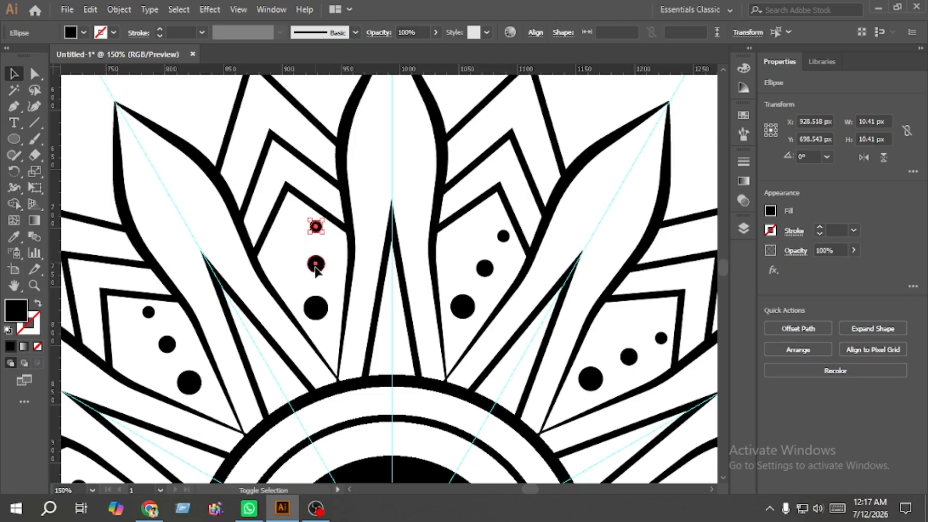
pyautogui.keyDown('shift'); pyautogui.click(315, 308); pyautogui.keyUp('shift')
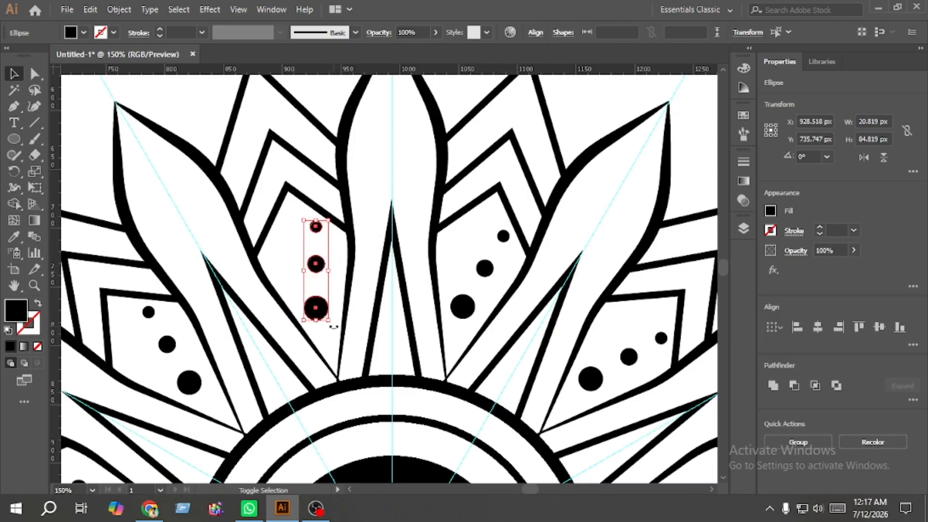
pyautogui.moveTo(333, 328); pyautogui.dragTo(357, 329)
pyautogui.press('Left')
pyautogui.press('Left')
pyautogui.press('Left')
pyautogui.press('Left')
pyautogui.press('Left')
pyautogui.press('Left')
pyautogui.press('Left')
pyautogui.press('Left')
pyautogui.press('Left')
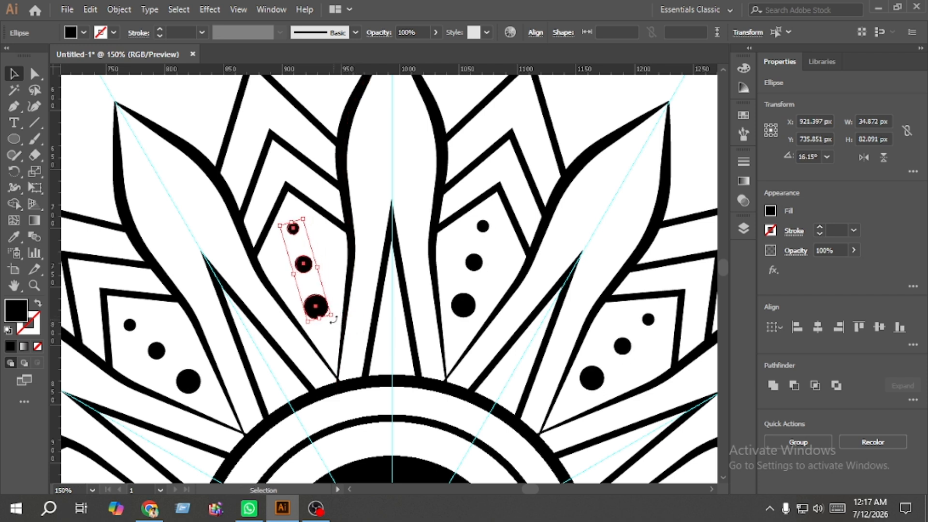
pyautogui.click(333, 319)
# Copy the largest dot outward between the outermost peak and the top petal, at about X 936, Y 575 px, nudged 1 px right
pyautogui.scroll(2, 357, 297)
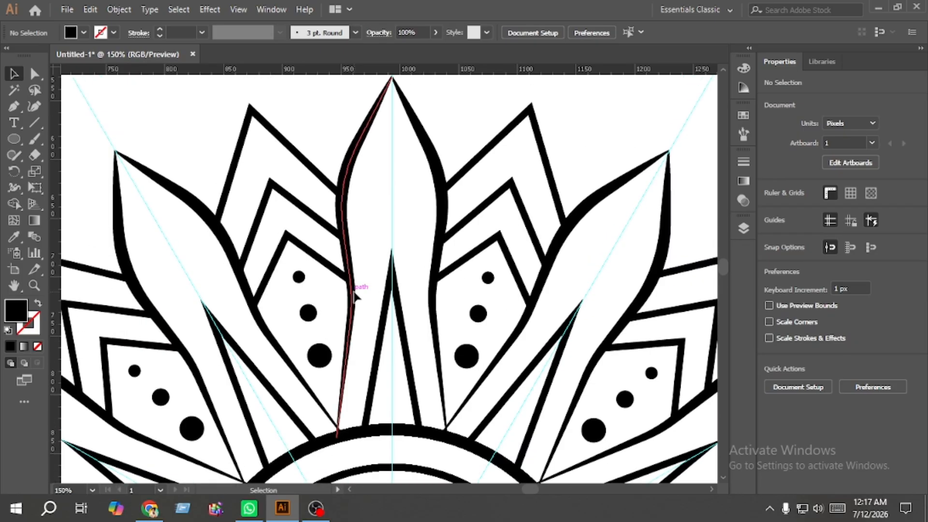
pyautogui.scroll(2, 356, 296)
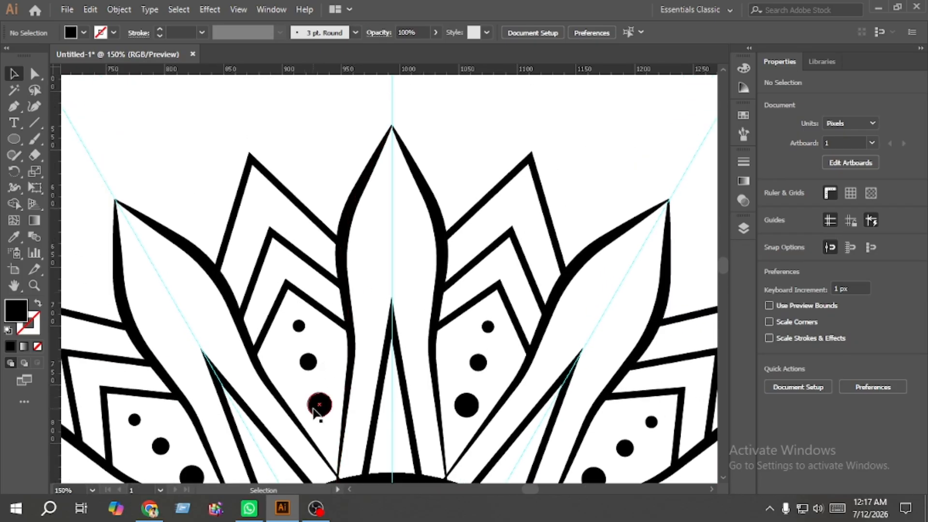
pyautogui.moveTo(316, 409); pyautogui.dragTo(324, 182)
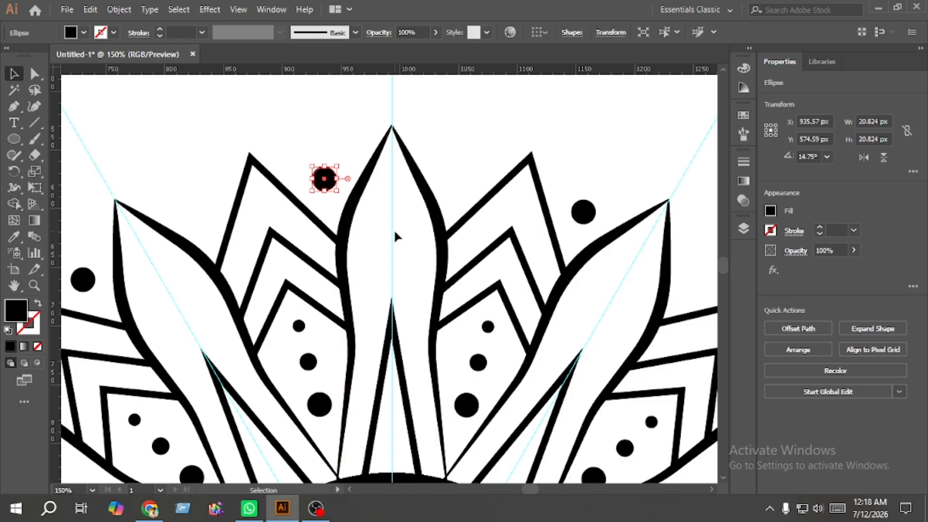
pyautogui.press('Right')
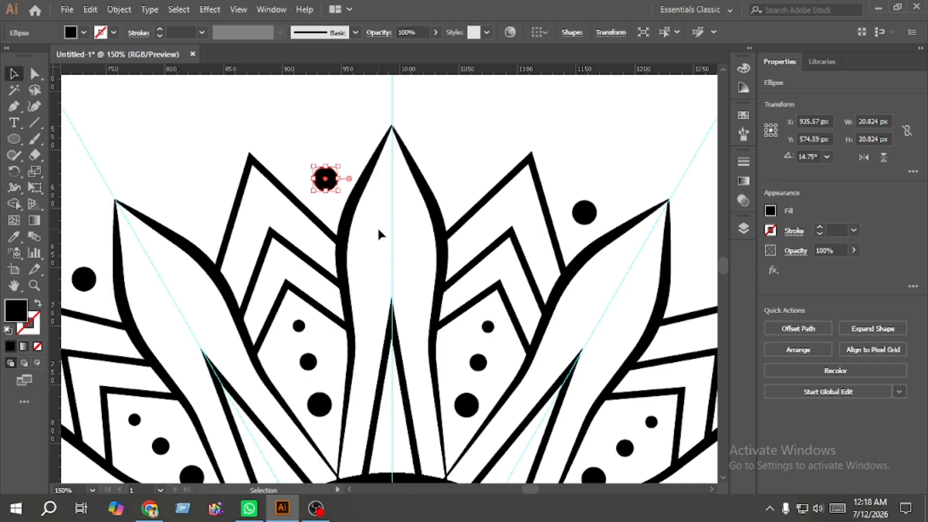
pyautogui.click(378, 234)
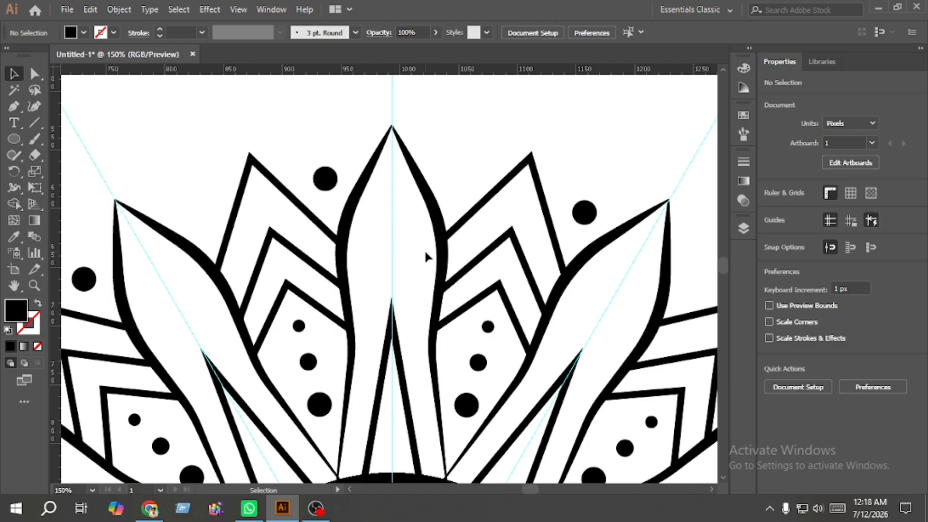
# Duplicate the 278 px centre ring in place and scale the copy from its centre to about 1001 px, enclosing the petals
pyautogui.hotkey('ctrl', '0')
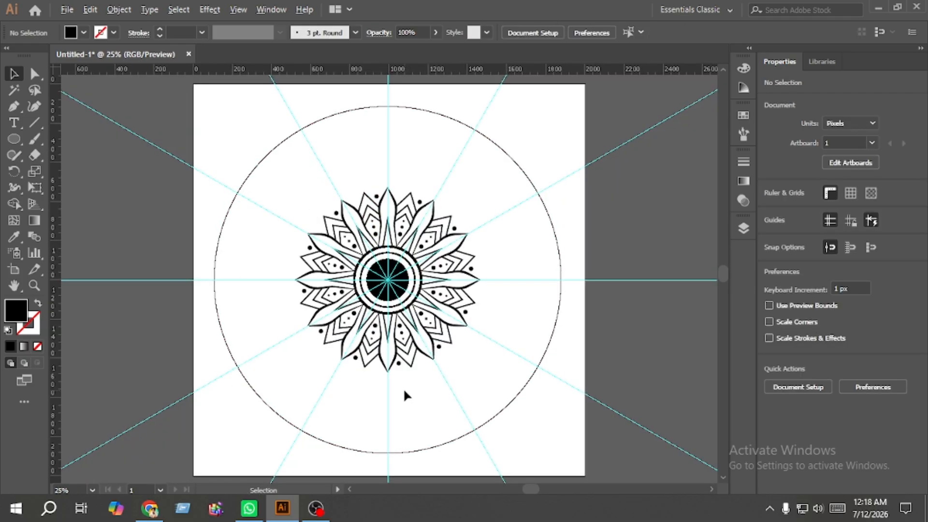
pyautogui.scroll(1, 405, 392)
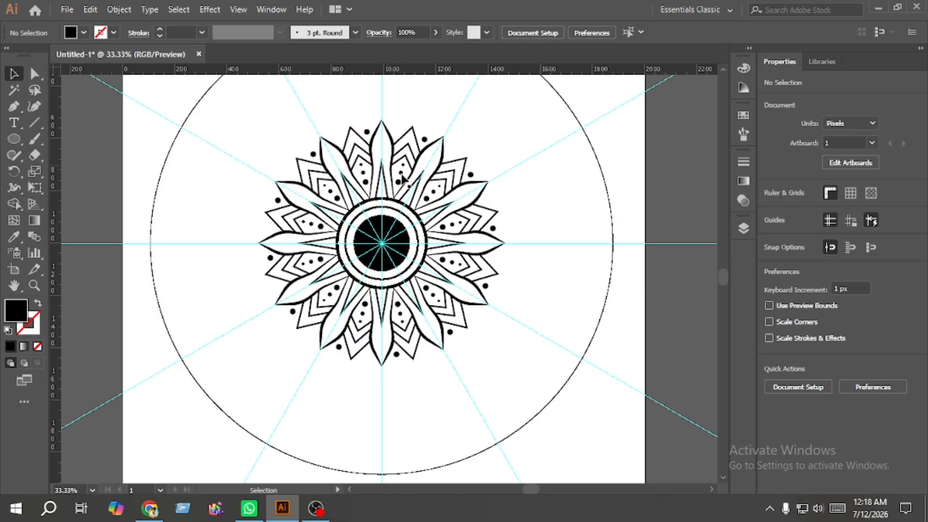
pyautogui.click(418, 247)
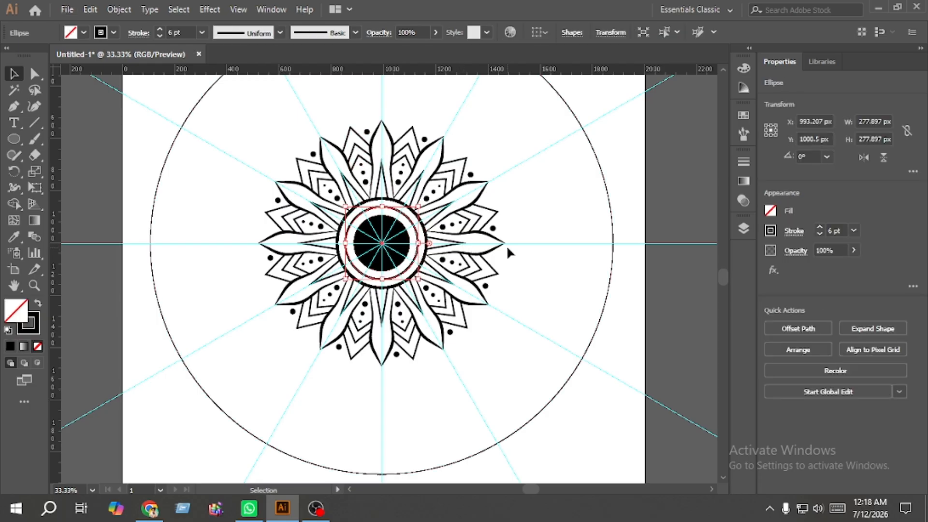
pyautogui.hotkey('ctrl', 'c')
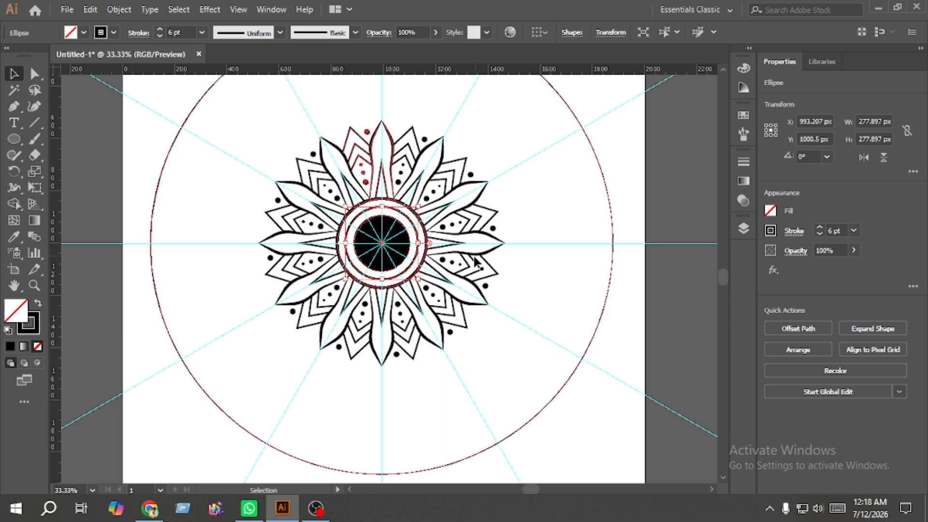
pyautogui.moveTo(419, 279); pyautogui.dragTo(534, 375)
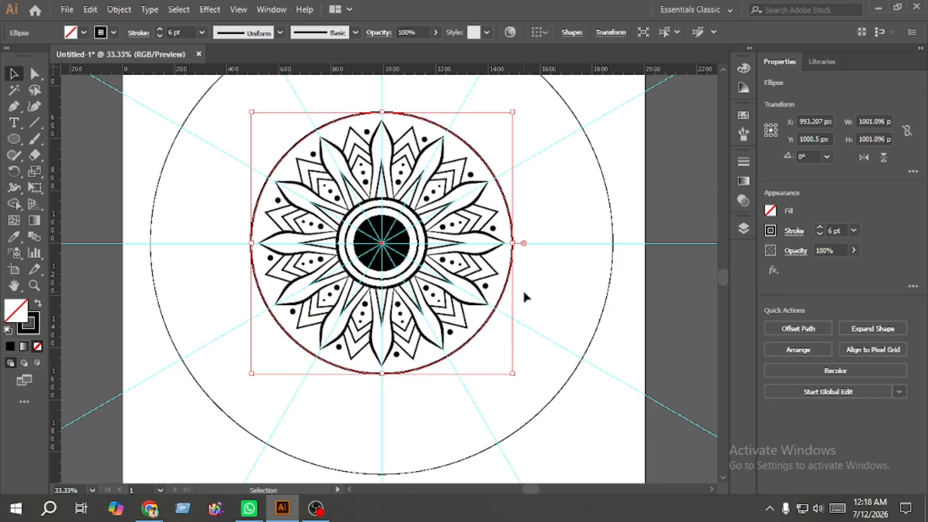
# Duplicate the enclosing ring in place, enlarge the copy from its centre to about 1053 px and set its stroke to 10 pt
pyautogui.press('a')
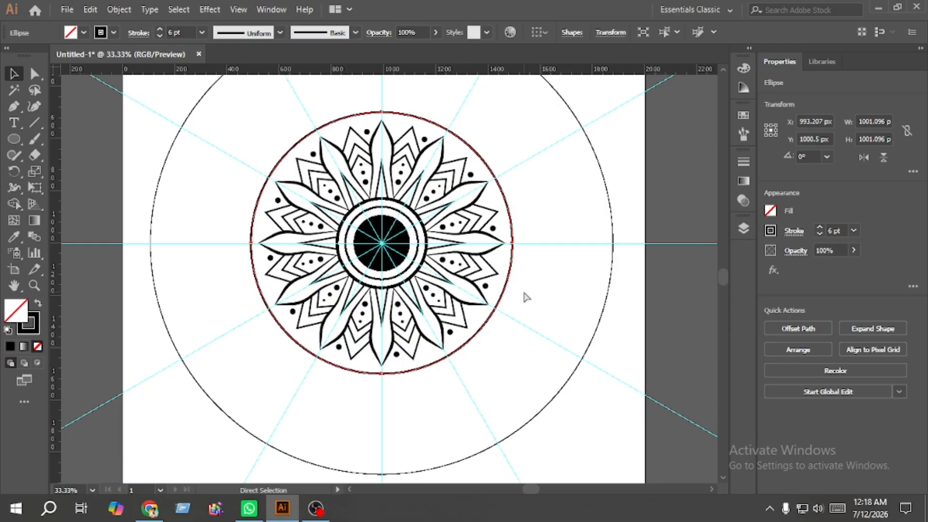
pyautogui.hotkey('ctrl', 'f')
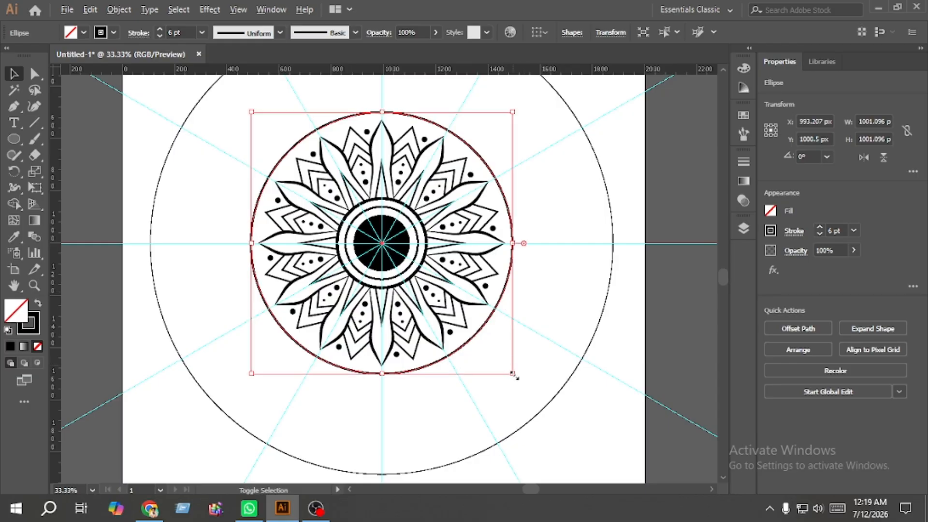
pyautogui.moveTo(514, 375); pyautogui.dragTo(522, 380)
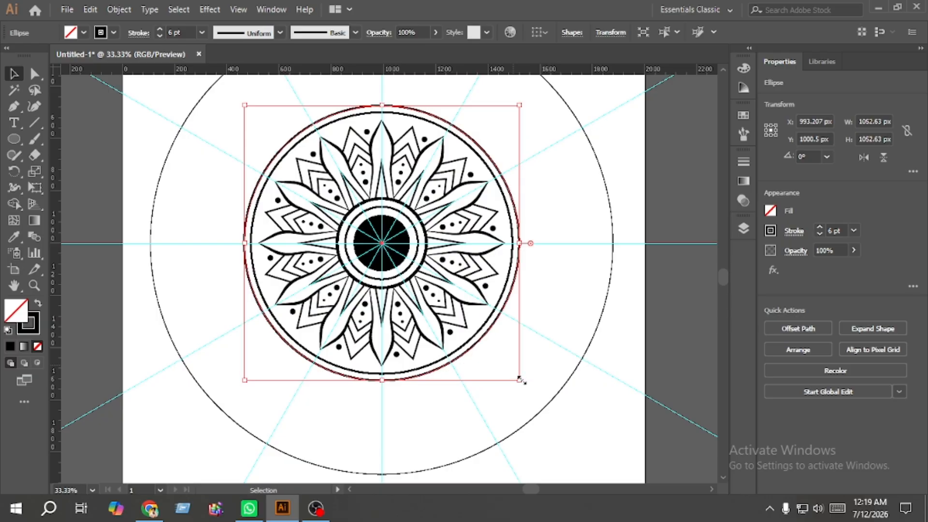
pyautogui.click(820, 228)
pyautogui.click(820, 229)
pyautogui.click(820, 228)
pyautogui.click(820, 228)
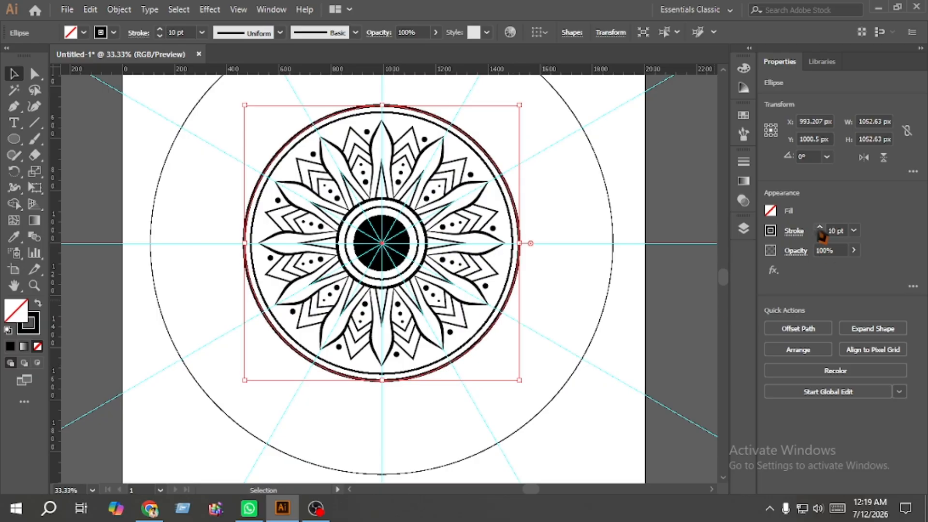
pyautogui.click(551, 313)
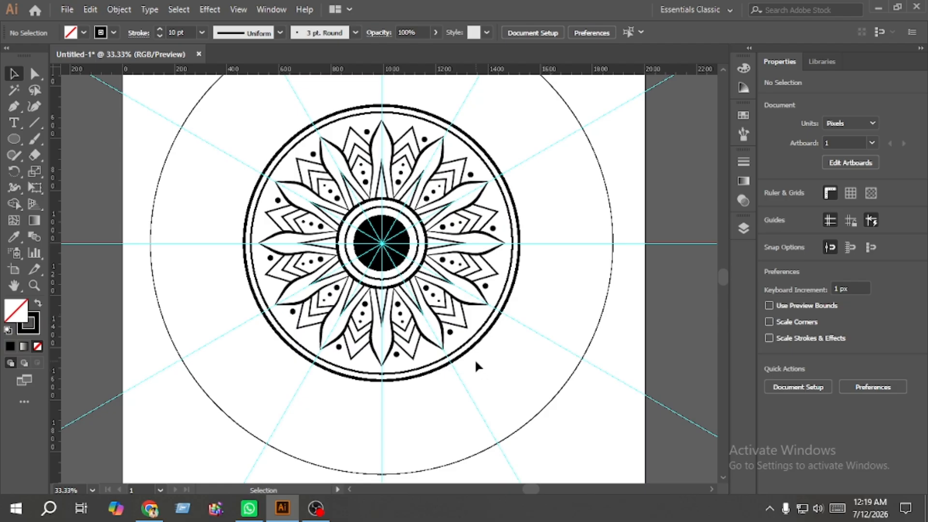
# Duplicate both enclosing rings together and scale the copied pair from the centre to about 1277 px
pyautogui.moveTo(476, 361); pyautogui.dragTo(466, 338)
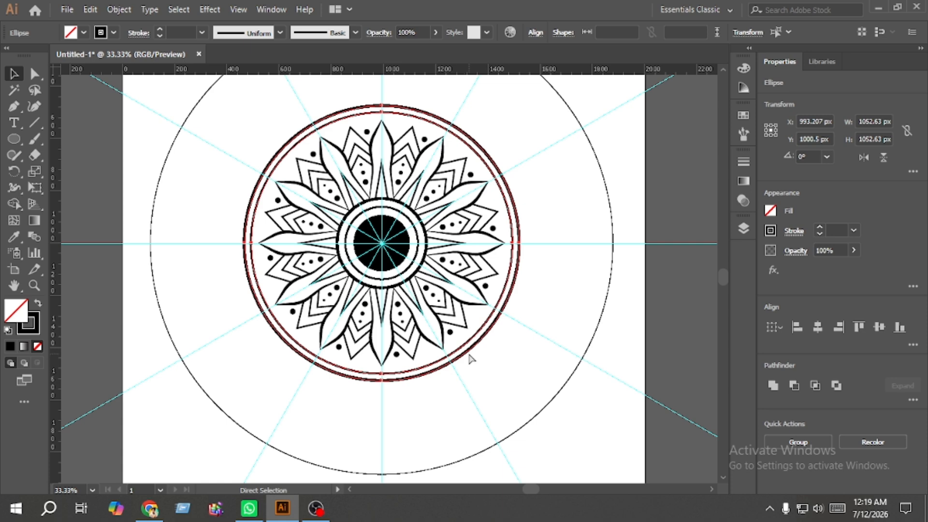
pyautogui.press('v')
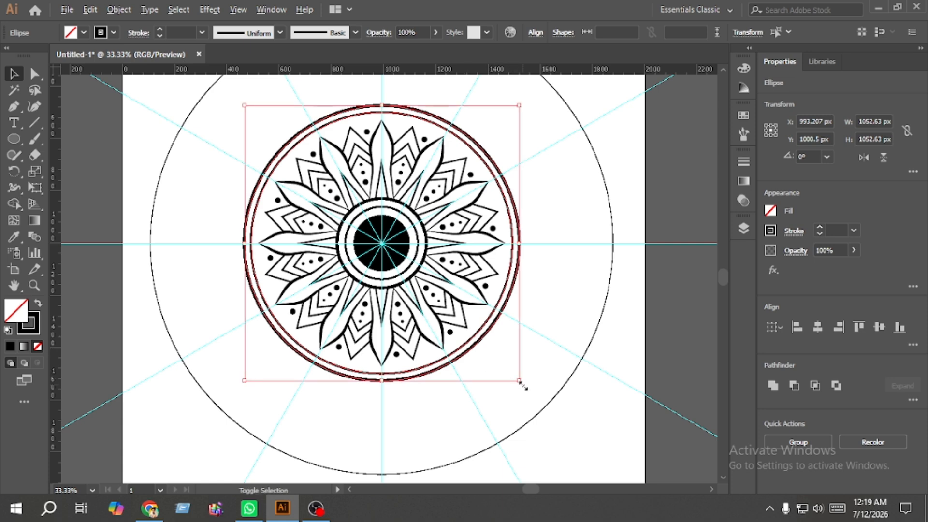
pyautogui.moveTo(518, 381); pyautogui.dragTo(564, 412)
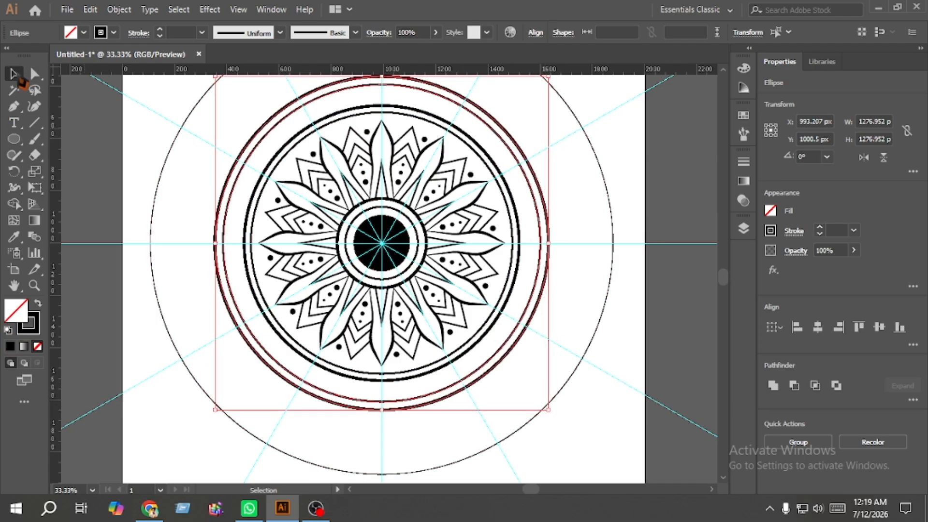
pyautogui.click(119, 167)
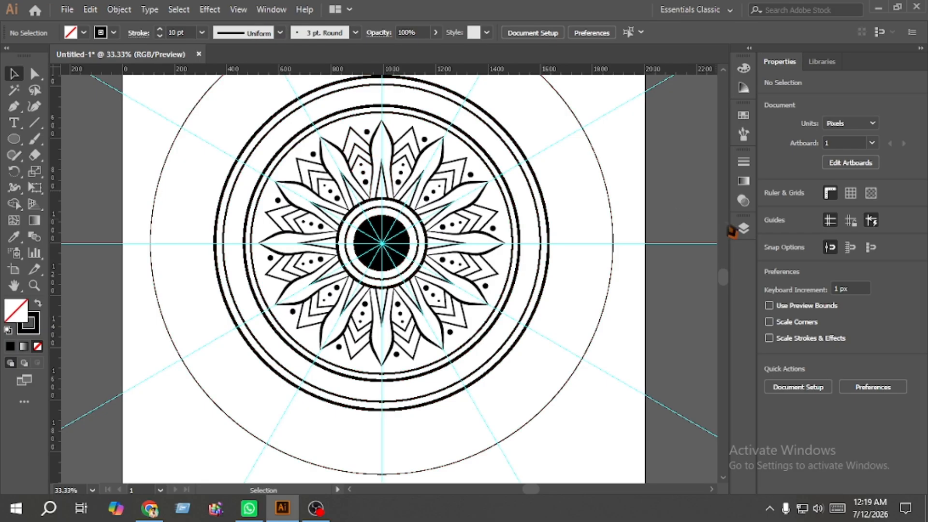
# Hide the locked outer guide circle at the bottom of Layer 2
pyautogui.click(744, 228)
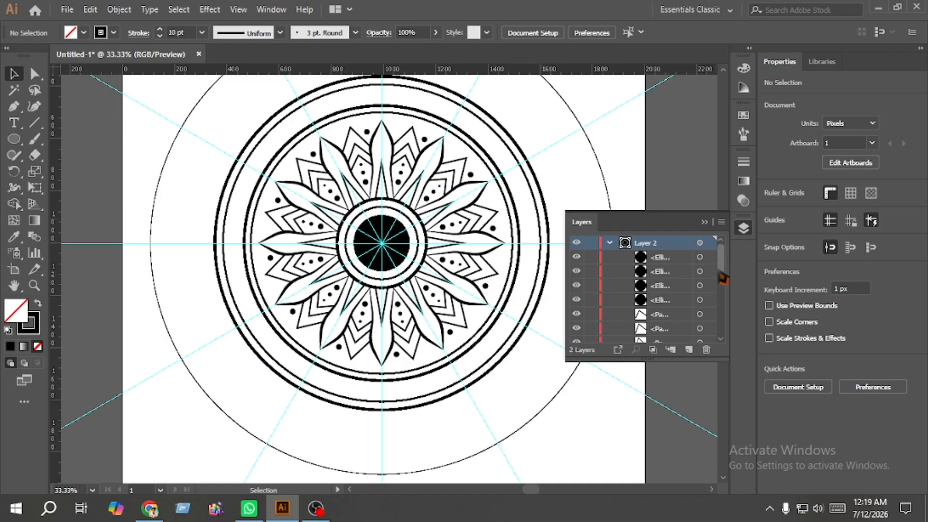
pyautogui.scroll(-1, 721, 274)
pyautogui.moveTo(724, 277); pyautogui.dragTo(721, 328)
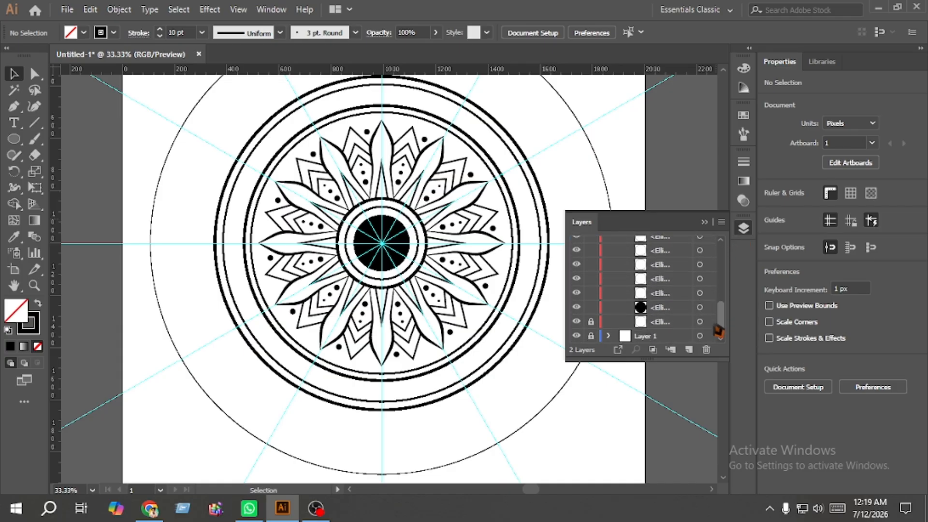
pyautogui.click(591, 321)
pyautogui.click(576, 323)
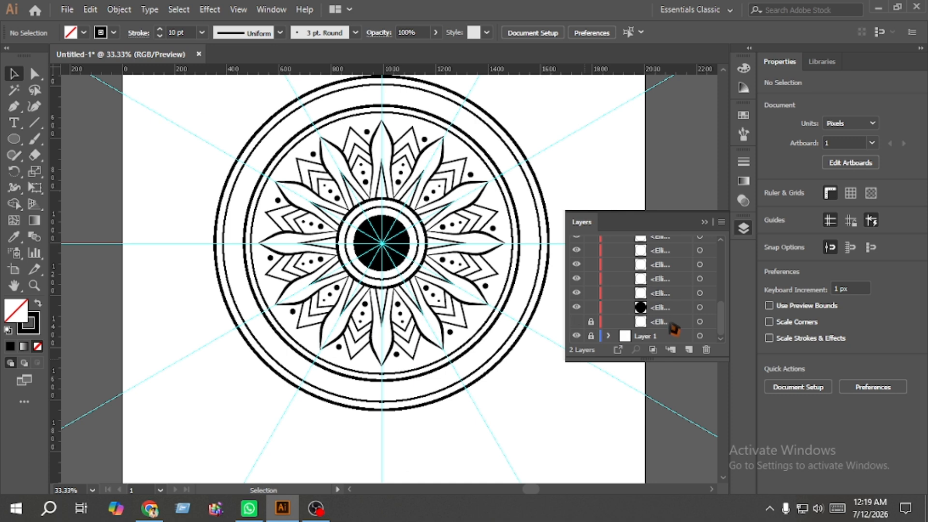
pyautogui.scroll(5, 648, 291)
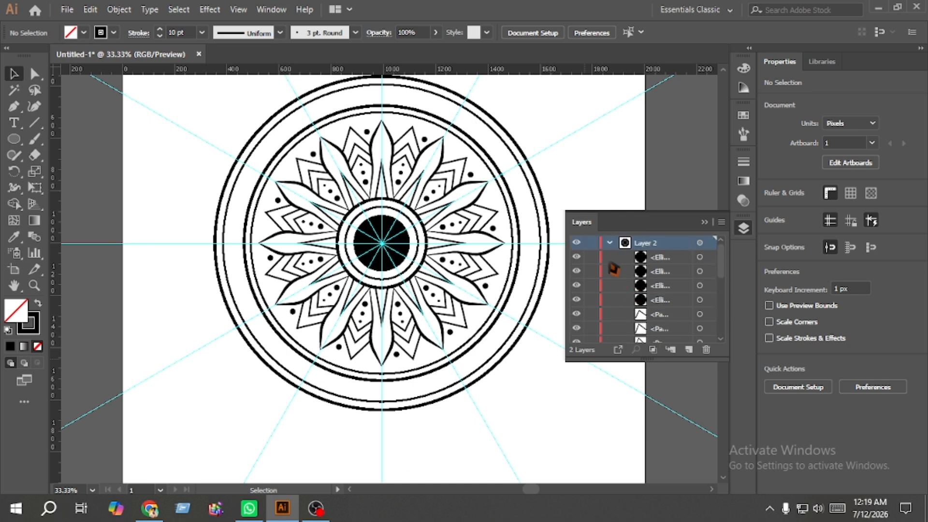
# Hide the mandala's Layer 2 and create a new empty layer above it
pyautogui.click(609, 243)
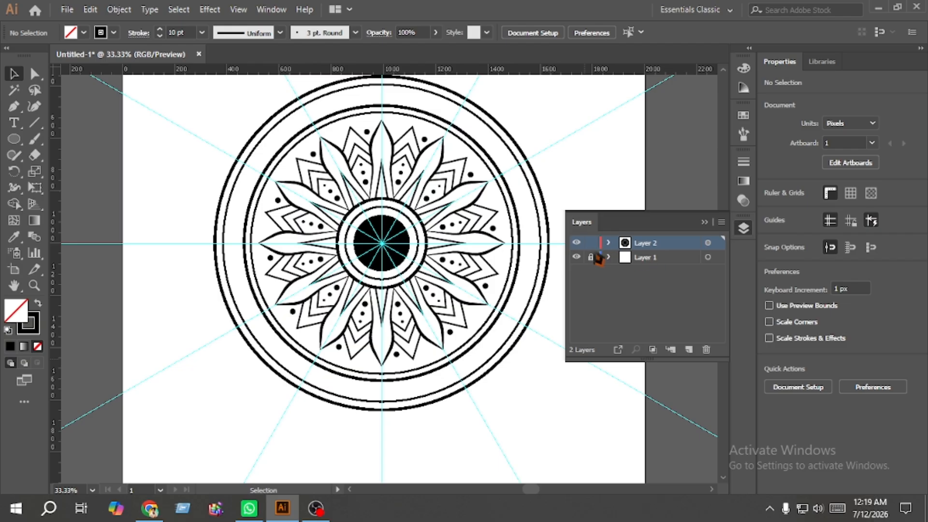
pyautogui.click(577, 243)
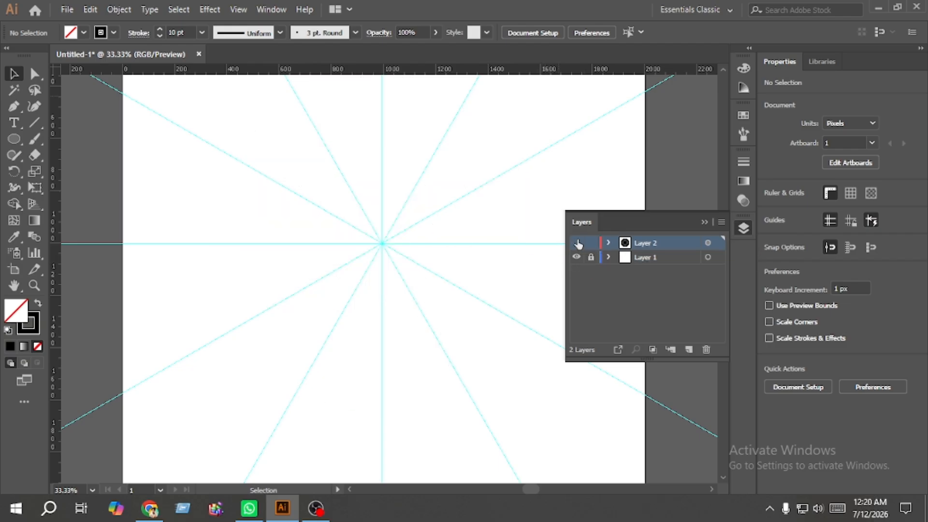
pyautogui.click(690, 350)
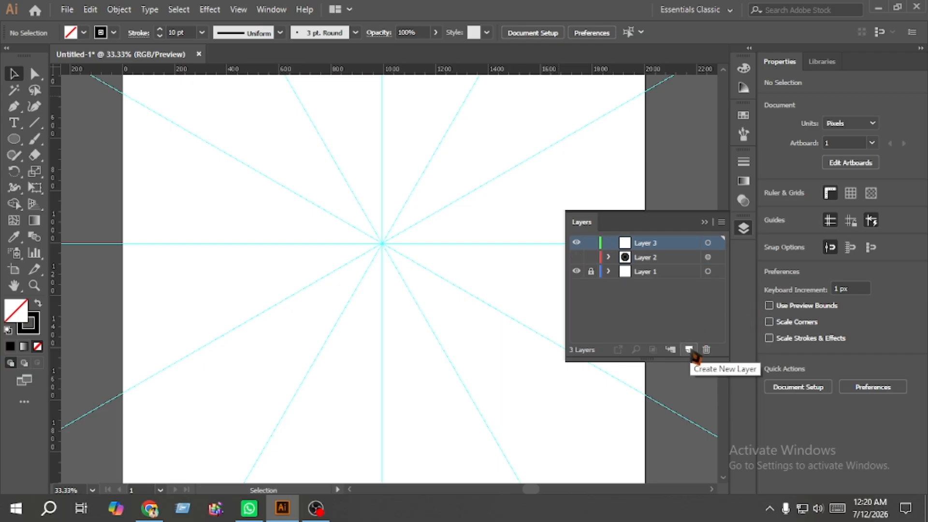
pyautogui.click(743, 228)
# Draw a square about 203 px wide beside the mandala centre, fill it black without a stroke and rotate it 45° into a diamond
pyautogui.moveTo(14, 140); pyautogui.dragTo(53, 136)
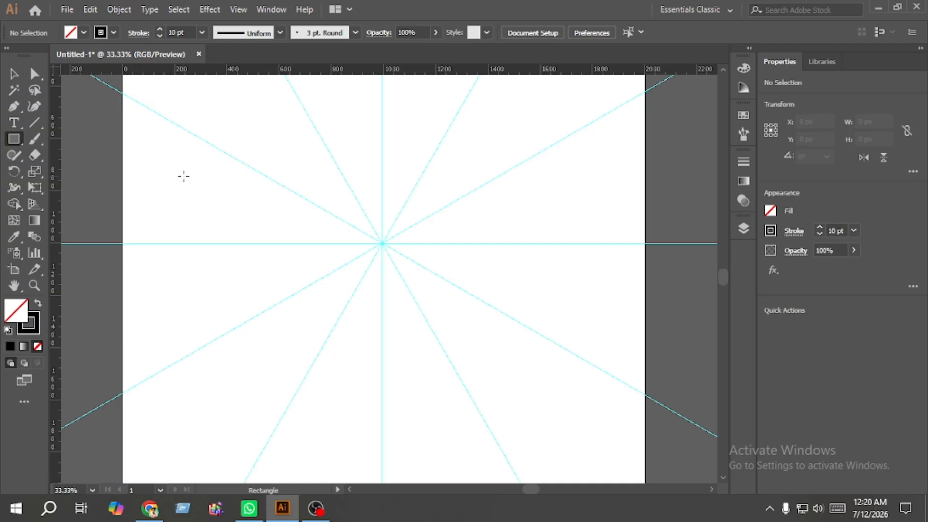
pyautogui.moveTo(196, 201); pyautogui.dragTo(223, 221)
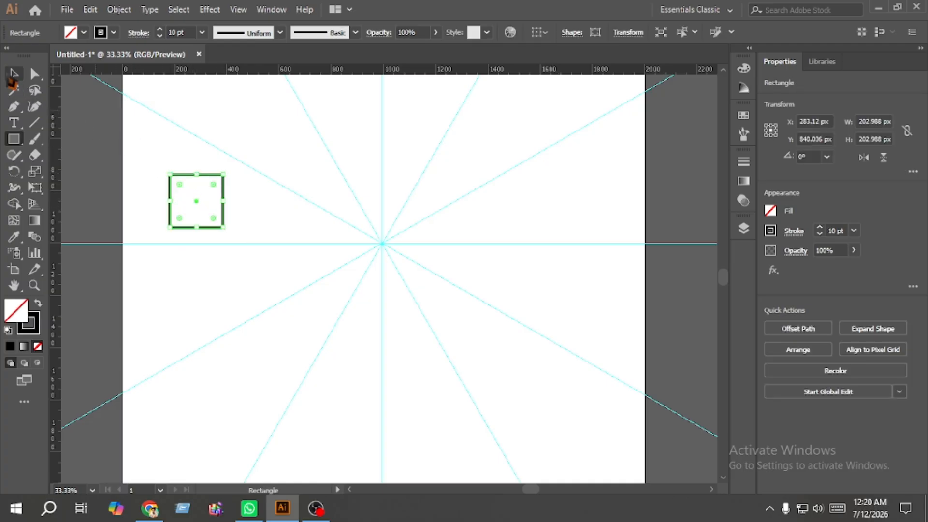
pyautogui.click(11, 77)
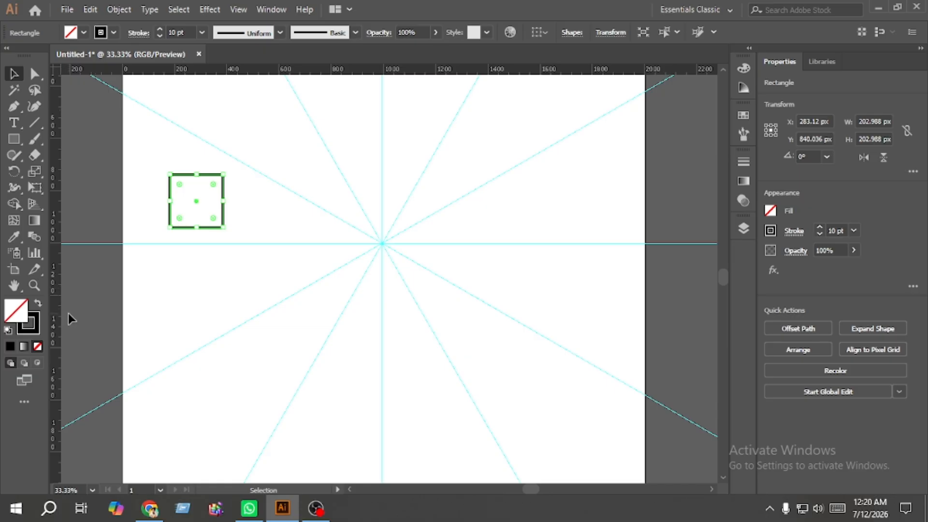
pyautogui.click(38, 303)
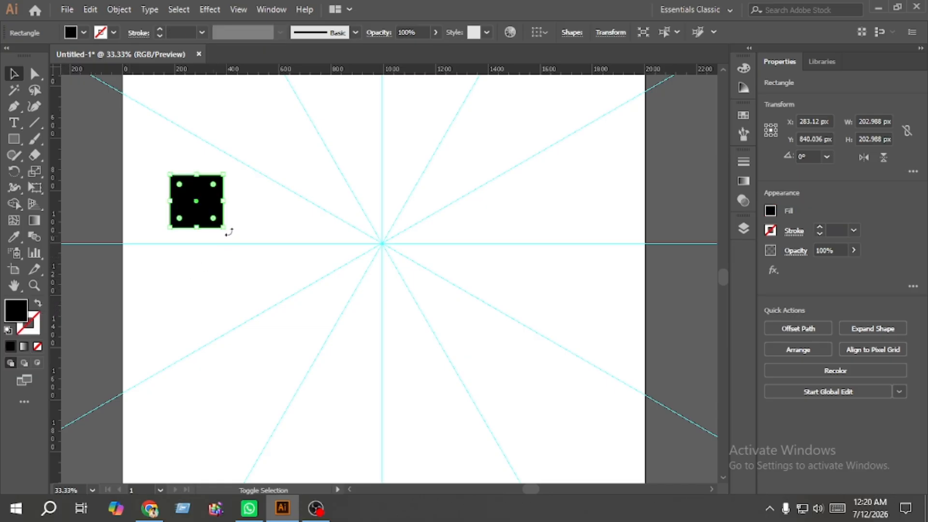
pyautogui.moveTo(227, 234); pyautogui.dragTo(199, 248)
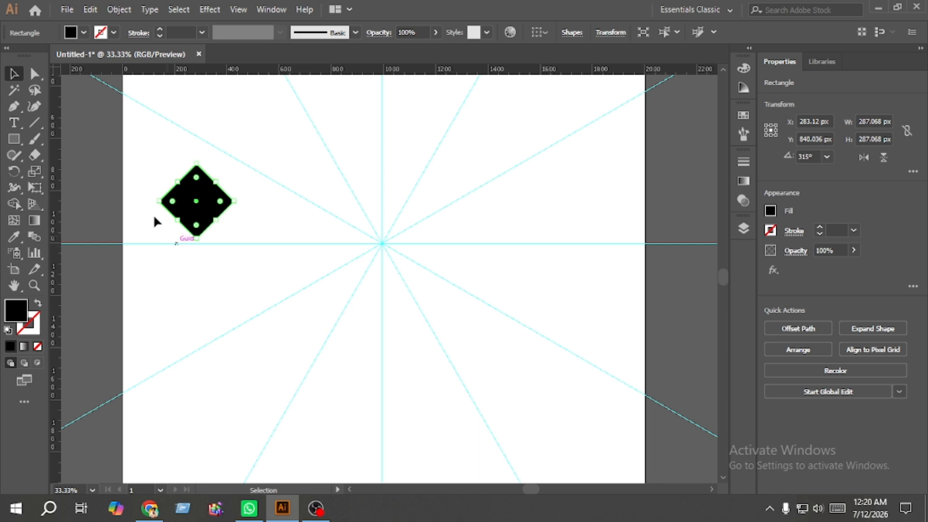
# Bend the diamond's upper-left edge outward into a rounded lobe with the Anchor Point tool
pyautogui.click(104, 155)
pyautogui.click(194, 201)
pyautogui.click(16, 108)
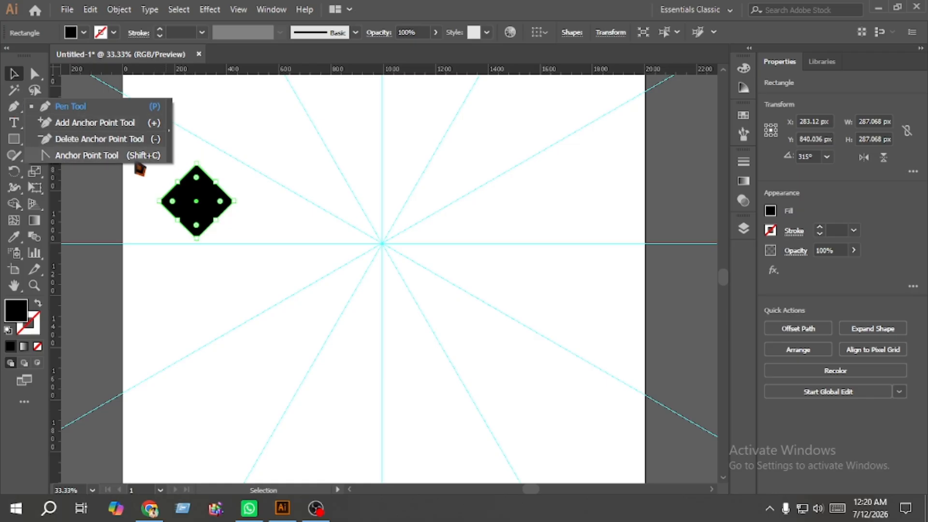
pyautogui.click(134, 159)
pyautogui.scroll(3, 187, 187)
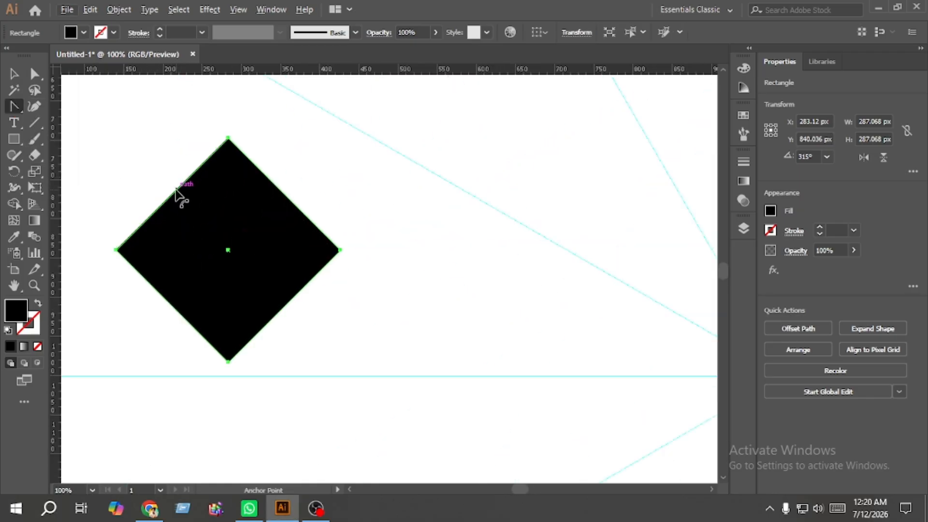
pyautogui.scroll(-1, 165, 198)
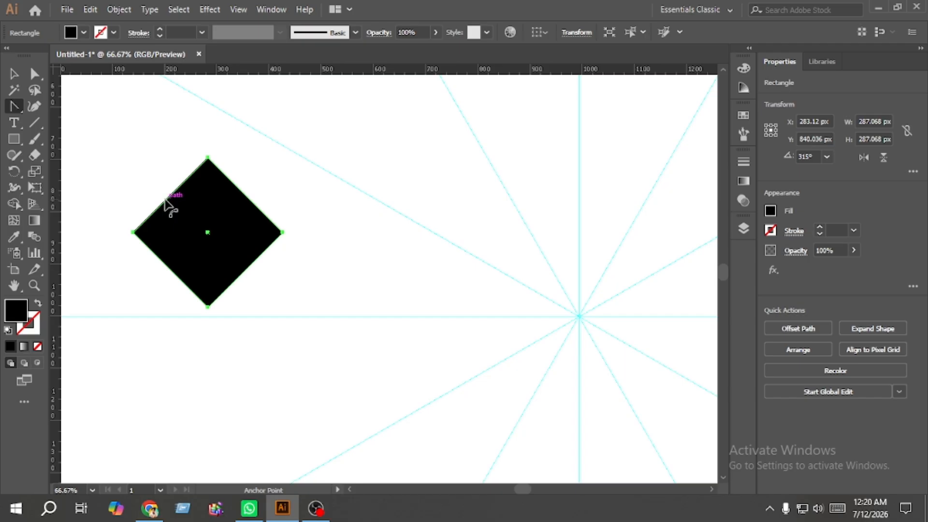
pyautogui.moveTo(164, 199); pyautogui.dragTo(121, 139)
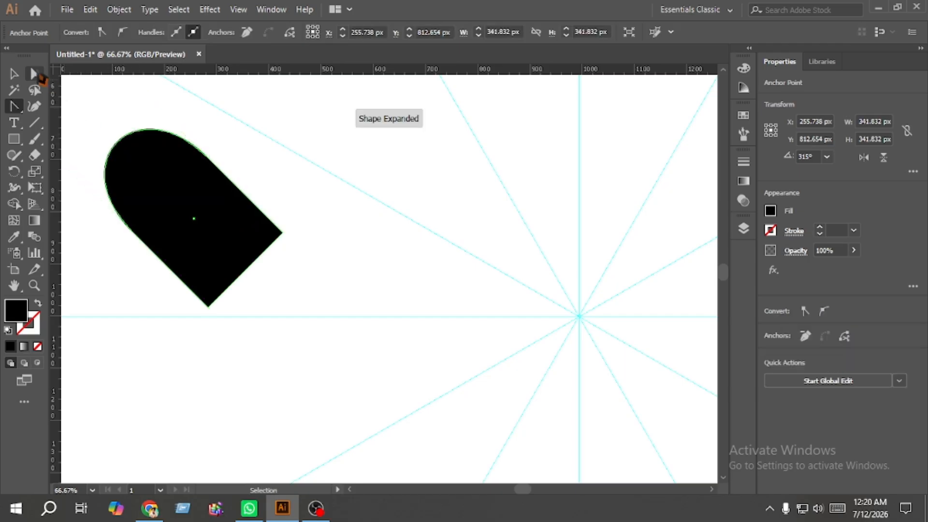
# Draw a horizontal reference line about 608 px long touching the lobe's top and give both the line and the shape a black stroke
pyautogui.click(14, 74)
pyautogui.click(86, 93)
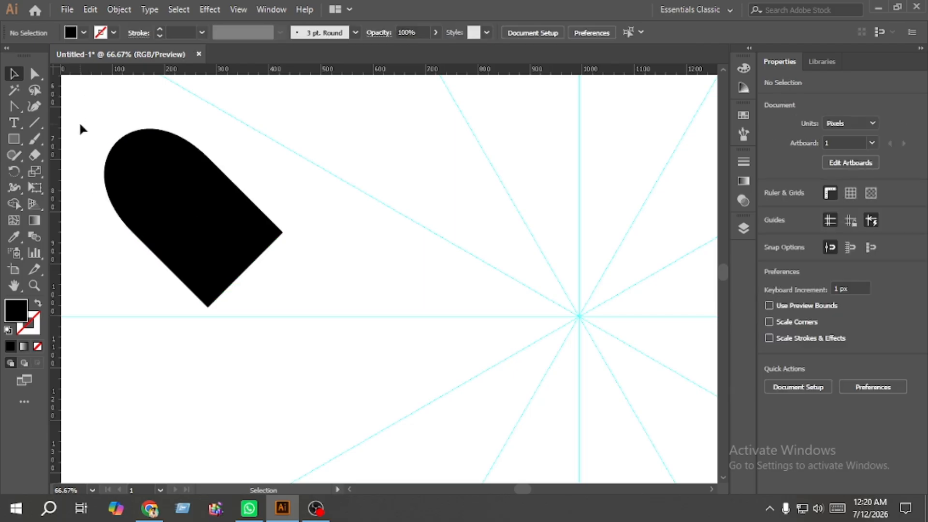
pyautogui.click(34, 122)
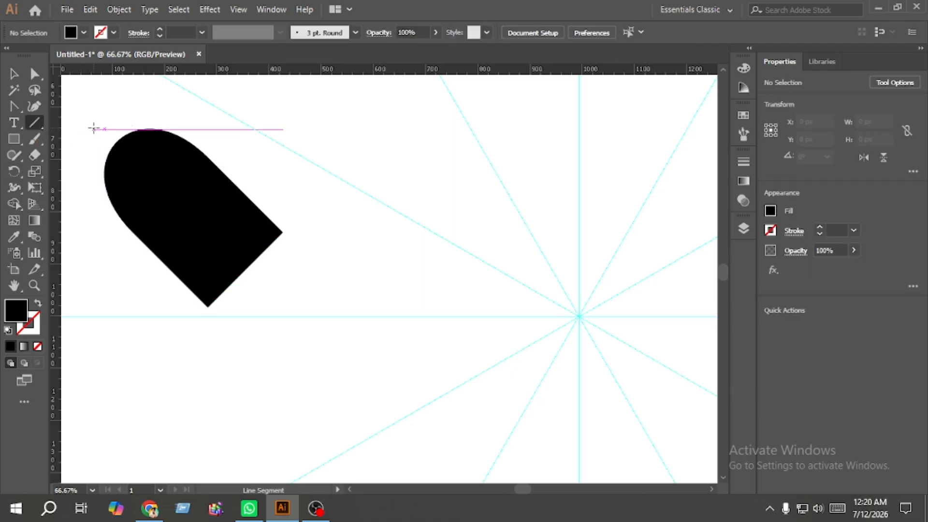
pyautogui.moveTo(94, 129); pyautogui.dragTo(411, 117)
pyautogui.click(13, 75)
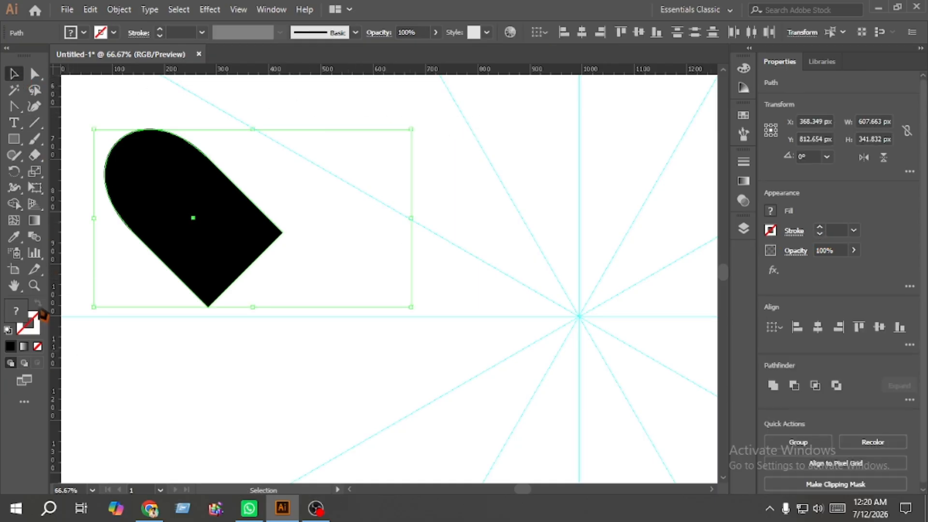
pyautogui.click(770, 231)
pyautogui.click(653, 282)
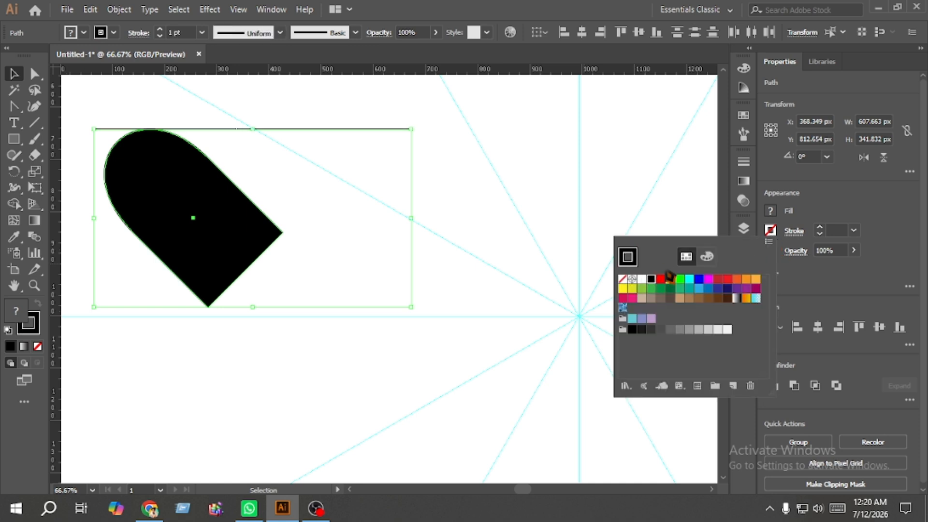
pyautogui.click(677, 207)
pyautogui.click(663, 204)
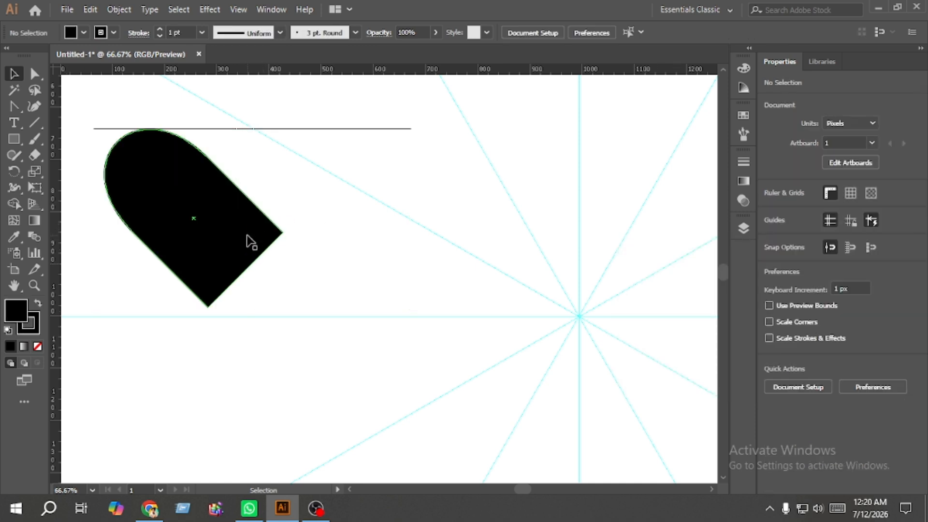
# Bend the shape's upper-right edge outward up to the reference line with the Anchor Point tool to complete a heart
pyautogui.click(250, 240)
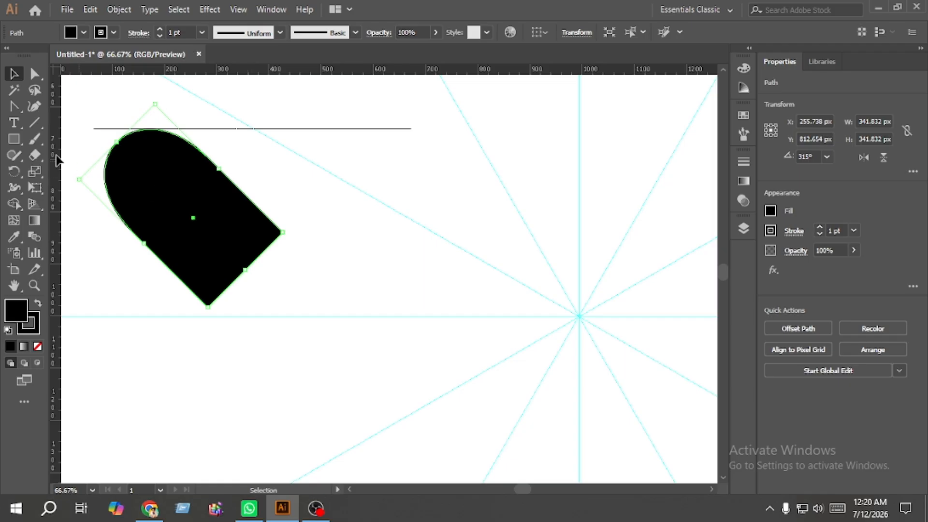
pyautogui.click(15, 109)
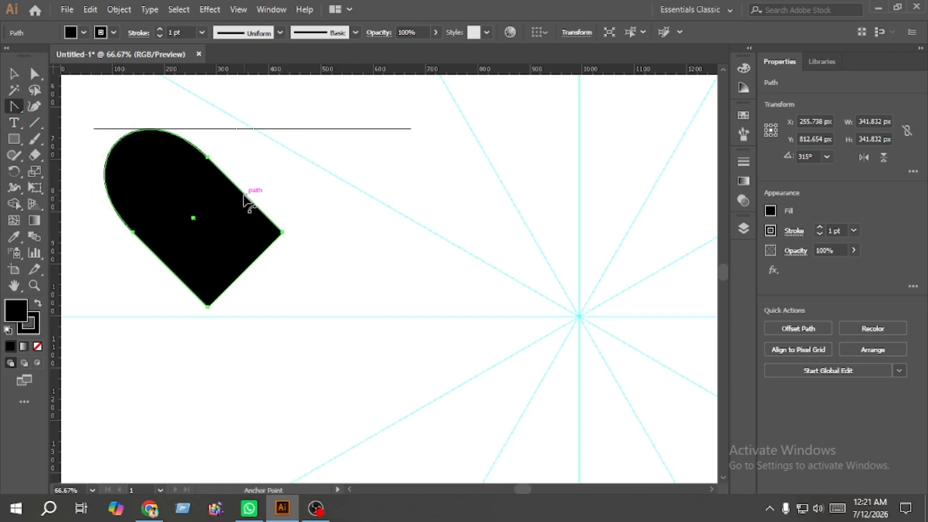
pyautogui.moveTo(252, 200); pyautogui.dragTo(285, 128)
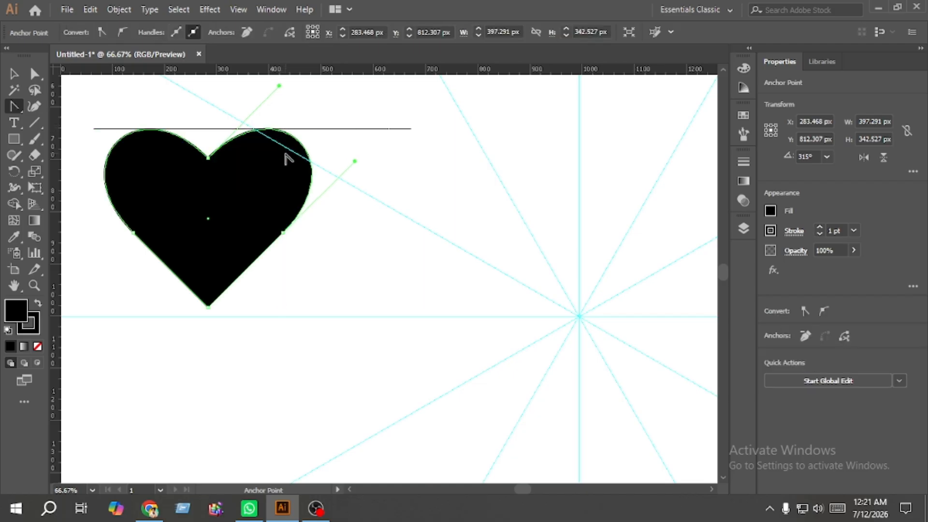
pyautogui.press('v')
# Delete the horizontal reference line above the heart
pyautogui.click(371, 118)
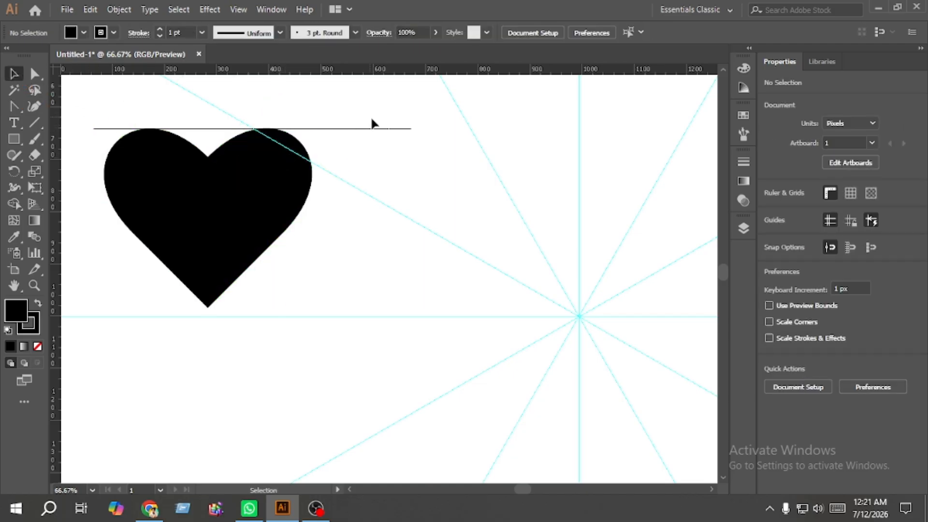
pyautogui.click(366, 129)
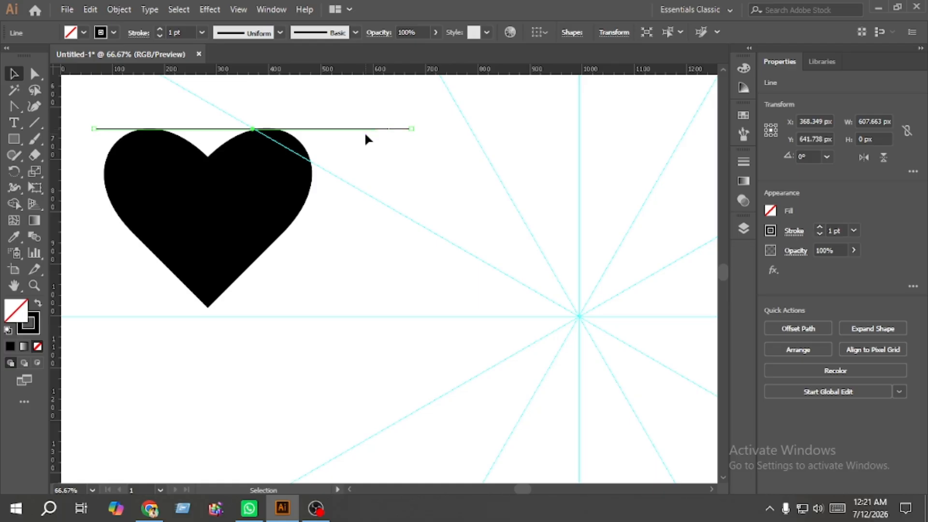
pyautogui.press('Delete')
# Scale the heart down to about 246 px wide and move it onto the vertical guide above the centre
pyautogui.click(218, 223)
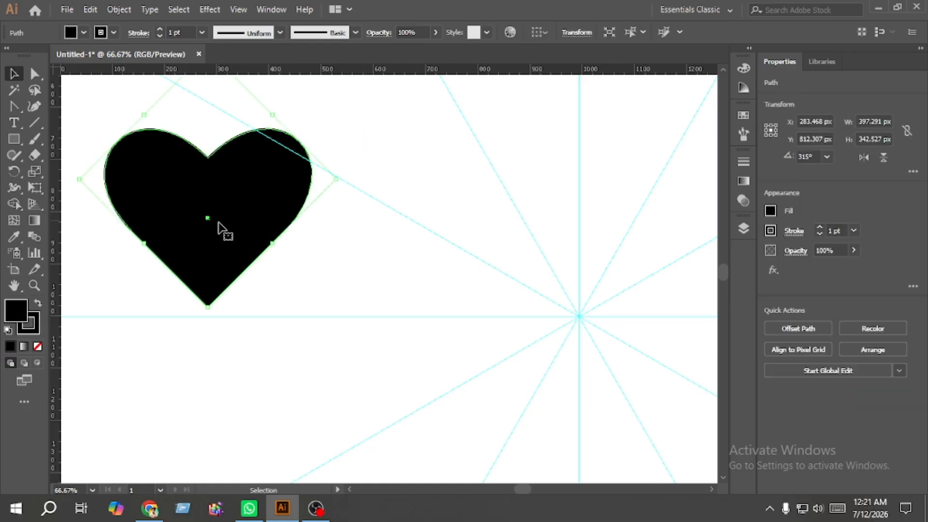
pyautogui.scroll(-2, 219, 225)
pyautogui.scroll(-1, 221, 227)
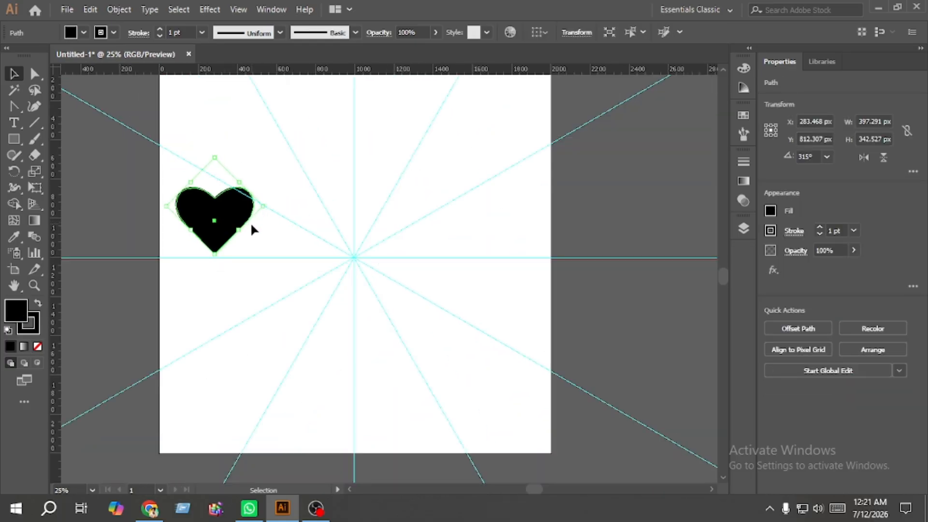
pyautogui.moveTo(263, 206); pyautogui.dragTo(247, 209)
pyautogui.moveTo(218, 215); pyautogui.dragTo(358, 155)
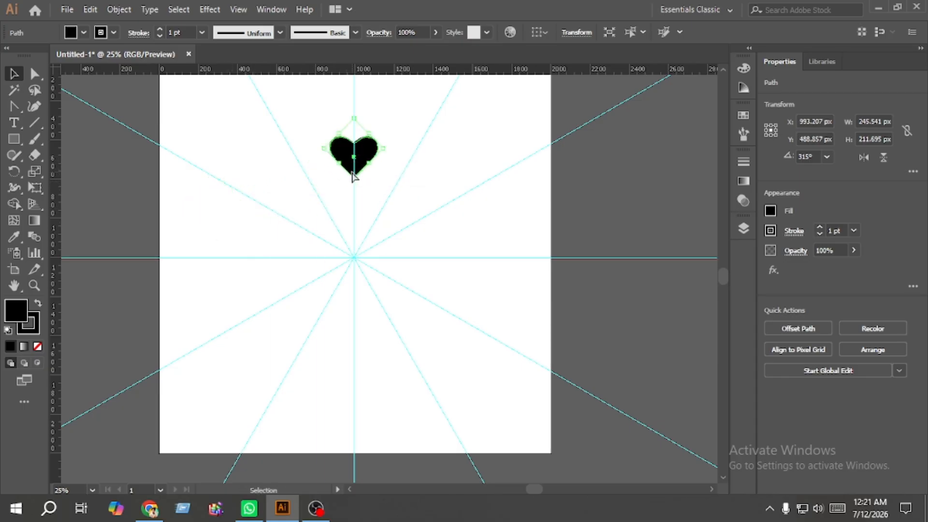
pyautogui.press('a')
pyautogui.press('v')
# Make Layer 2 visible again behind the heart
pyautogui.click(744, 228)
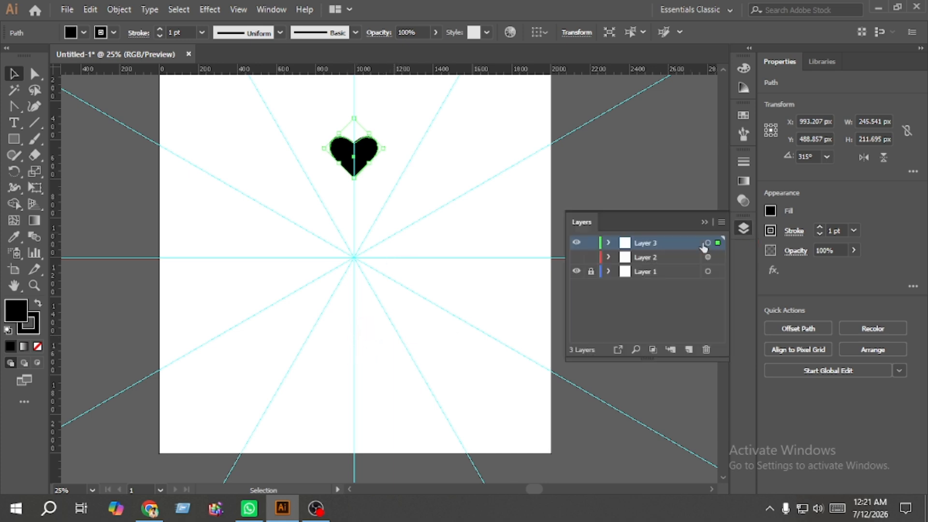
pyautogui.click(591, 258)
pyautogui.click(591, 257)
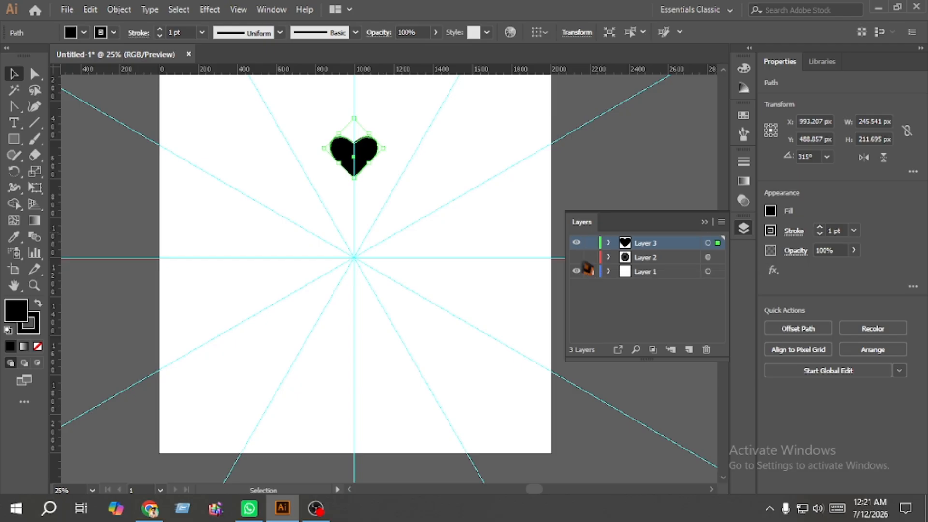
pyautogui.click(576, 258)
pyautogui.click(576, 258)
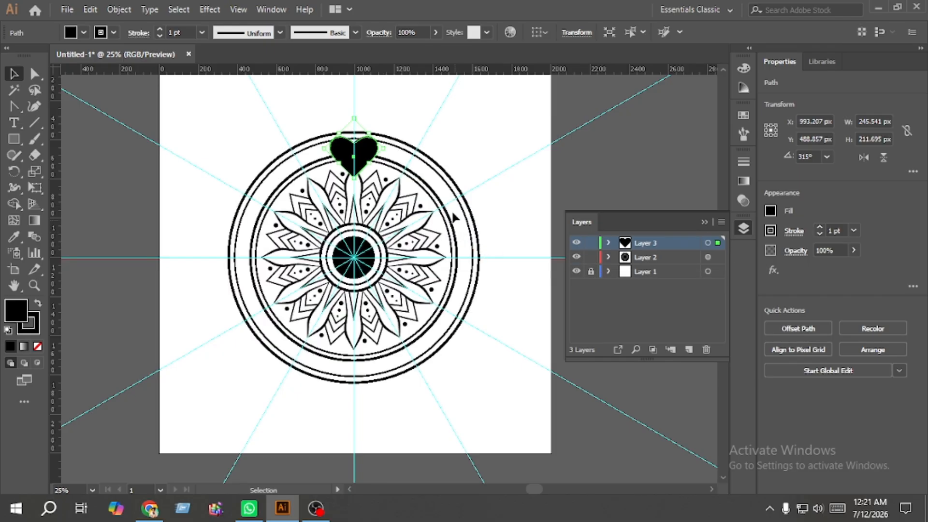
# Scale the heart down to about 85 px wide on the vertical guide near the outer rings
pyautogui.click(467, 154)
pyautogui.click(379, 154)
pyautogui.moveTo(379, 154)
pyautogui.mouseDown()
pyautogui.moveTo(378, 143)
pyautogui.moveTo(371, 154)
pyautogui.mouseUp()
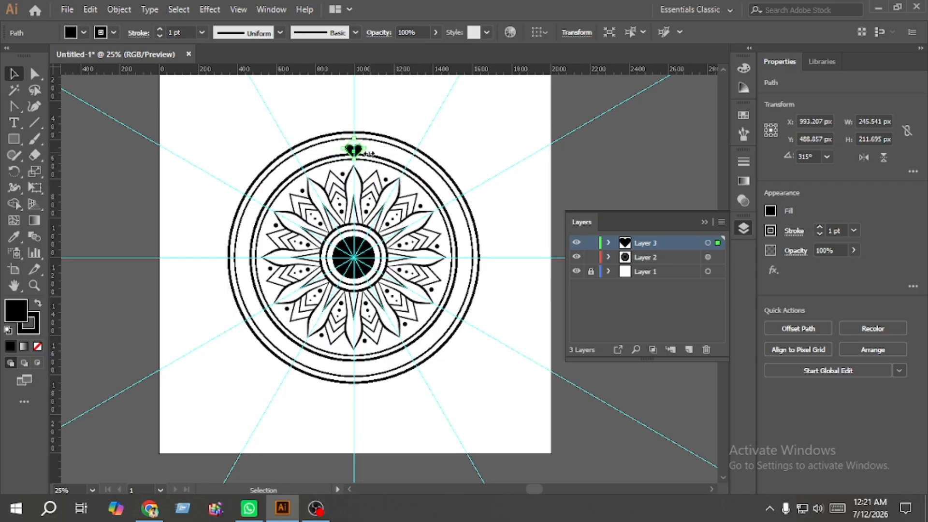
# Nudge the heart up 18 px and shrink it to about 67 px wide so it fits between the two outer ring pairs
pyautogui.scroll(5, 362, 152)
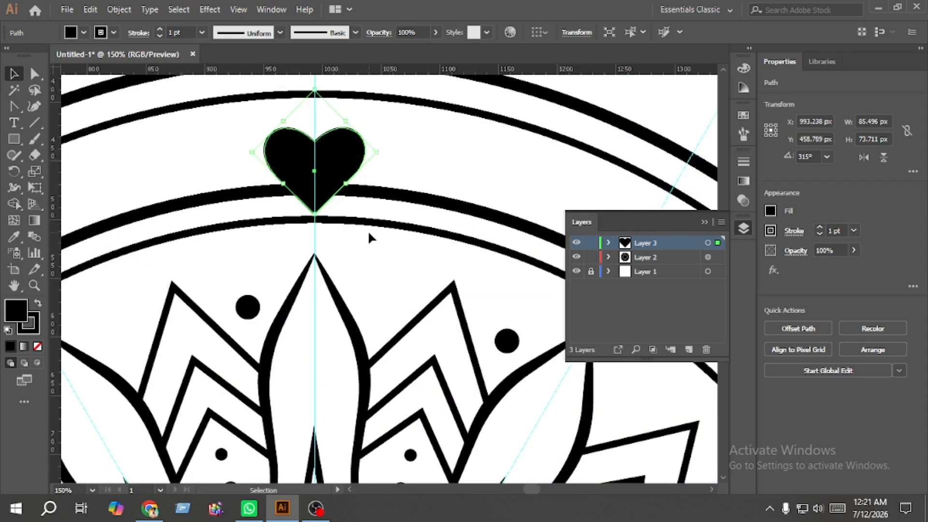
pyautogui.press('Up')
pyautogui.press('Up')
pyautogui.press('Up')
pyautogui.press('Up')
pyautogui.press('Up')
pyautogui.press('Up')
pyautogui.press('Up')
pyautogui.press('Up')
pyautogui.press('Up')
pyautogui.press('Up')
pyautogui.press('Up')
pyautogui.press('Up')
pyautogui.press('Up')
pyautogui.press('Up')
pyautogui.press('Up')
pyautogui.press('Up')
pyautogui.press('Up')
pyautogui.press('Up')
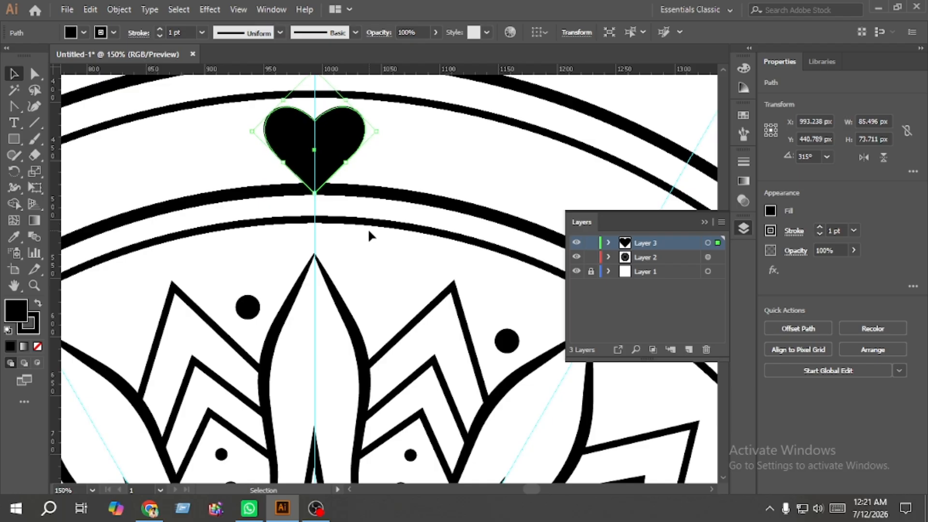
pyautogui.moveTo(316, 194); pyautogui.dragTo(315, 181)
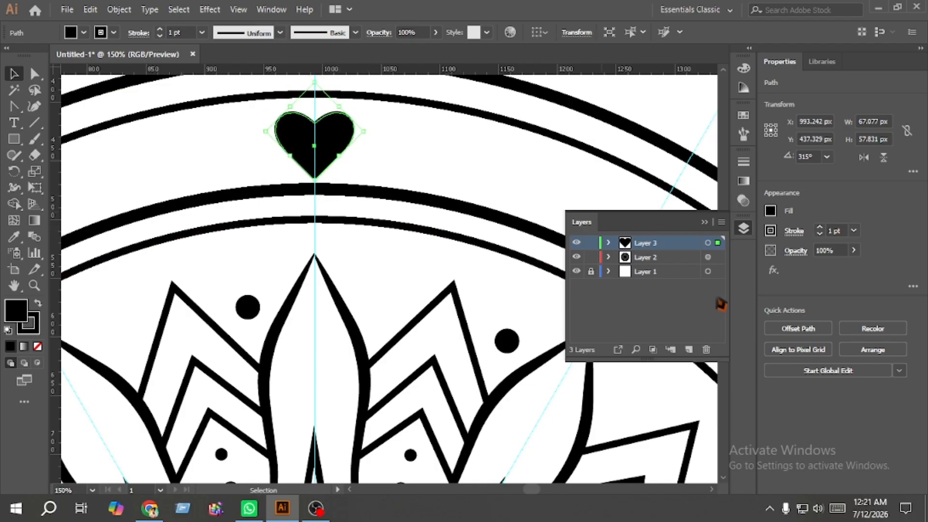
# Delete Layer 3 together with its artwork, expand Layer 2 and highlight its third ellipse entry
pyautogui.click(706, 349)
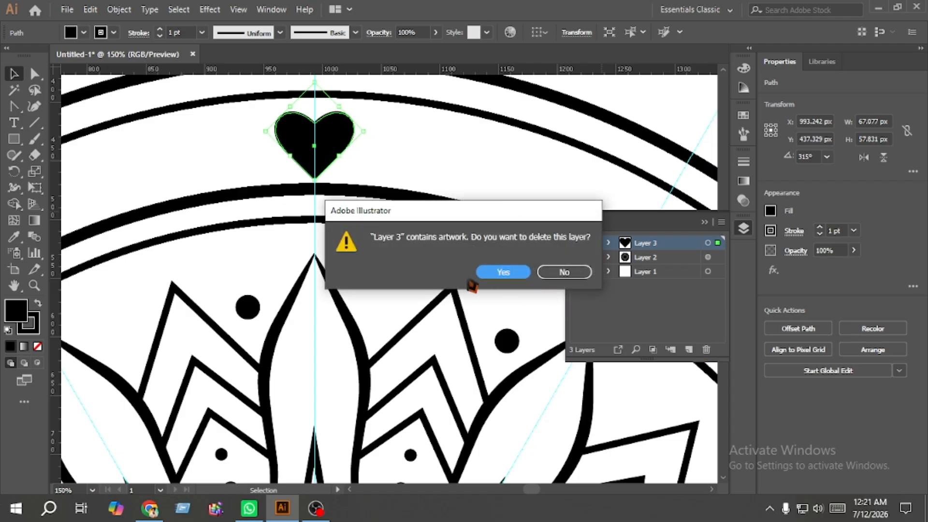
pyautogui.click(518, 278)
pyautogui.click(610, 242)
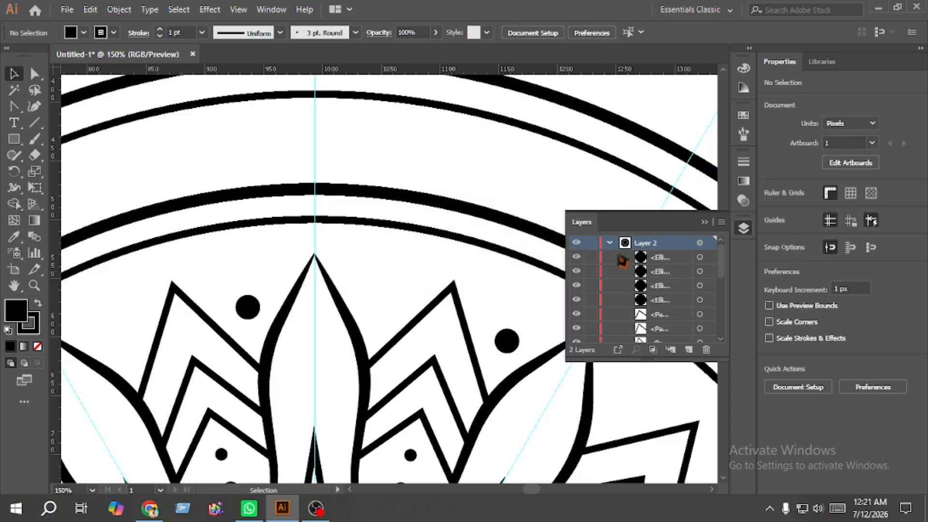
pyautogui.click(653, 288)
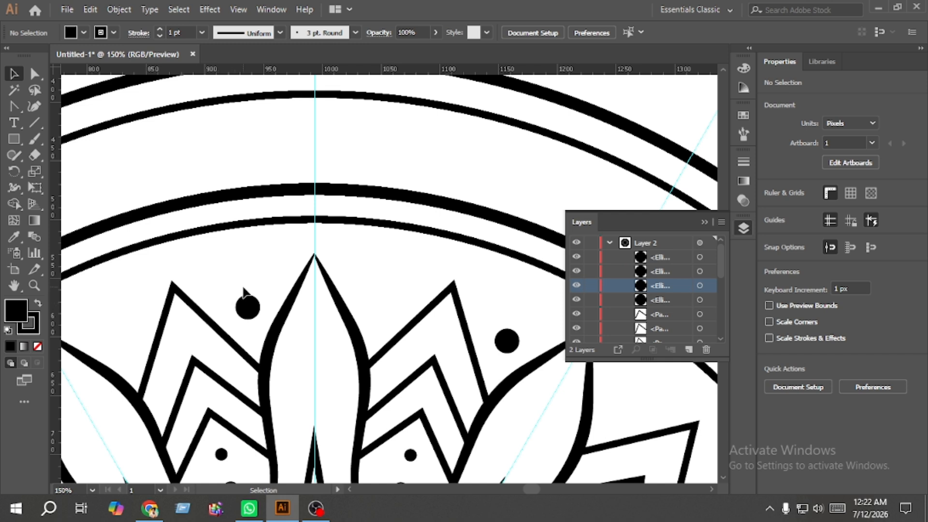
# Paste the heart into Layer 2 and scale it to about 51 px wide on the vertical guide between the outer ring pairs
pyautogui.press('a')
pyautogui.hotkey('ctrl', 'v')
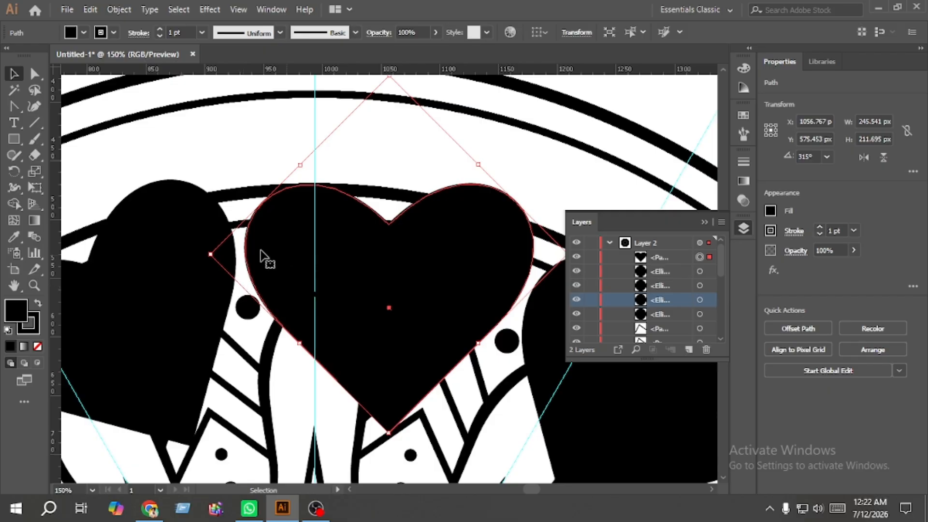
pyautogui.moveTo(213, 254); pyautogui.dragTo(315, 141)
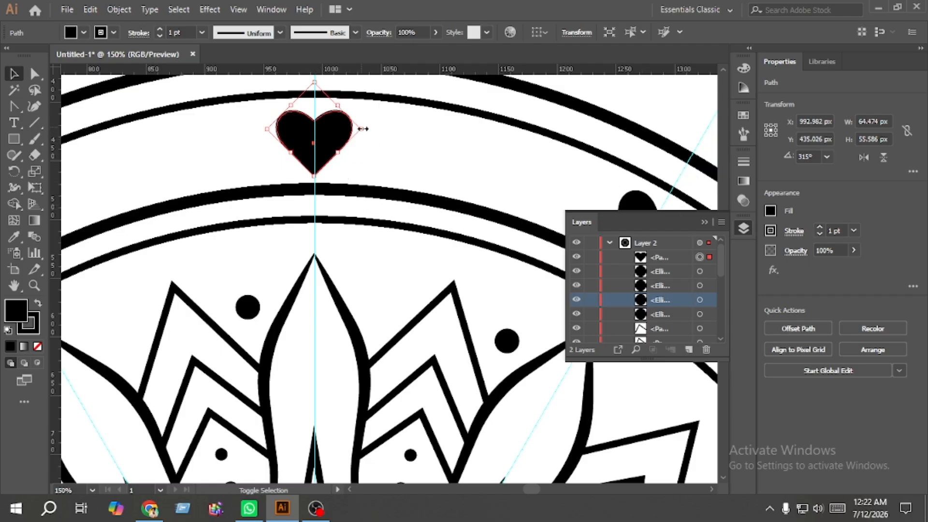
pyautogui.moveTo(364, 129); pyautogui.dragTo(356, 133)
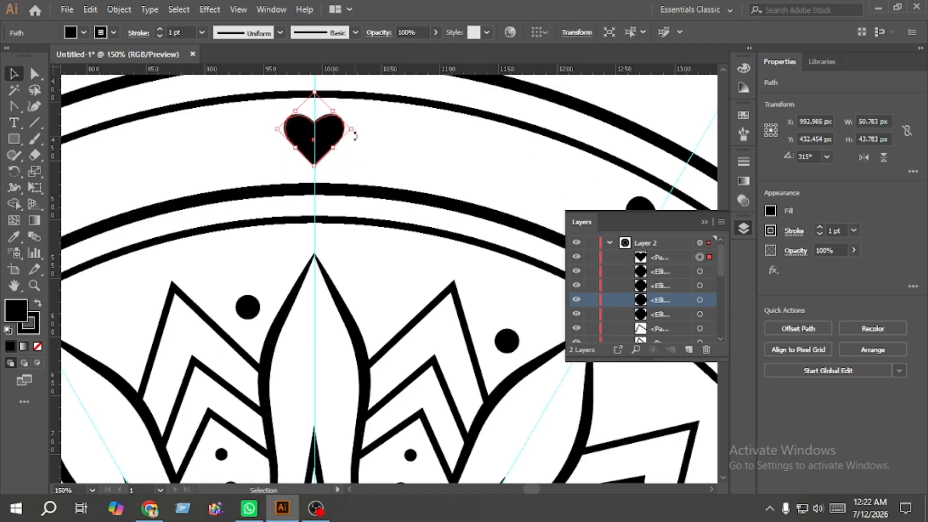
# Nudge the small heart sideways so it sits centred on the vertical guide, deselect it and show the whole artboard
pyautogui.press('Right')
pyautogui.press('Right')
pyautogui.press('Left')
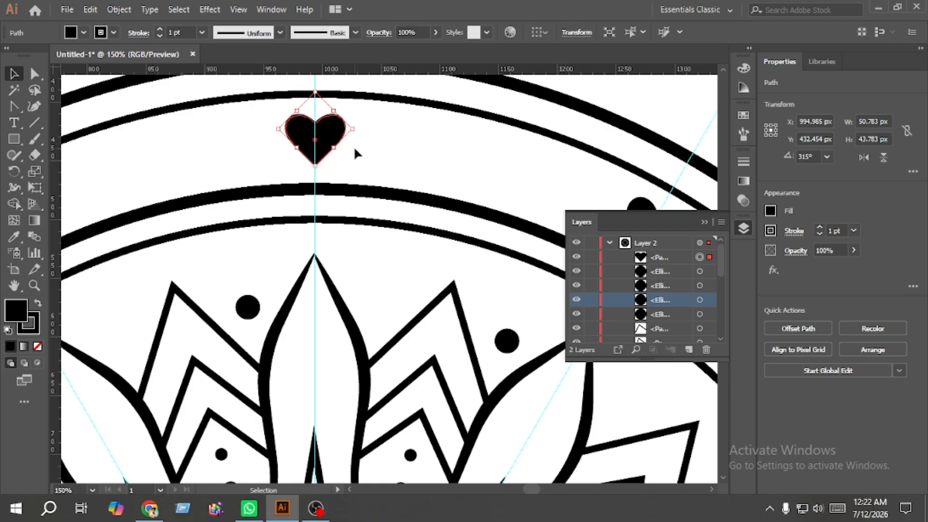
pyautogui.click(389, 157)
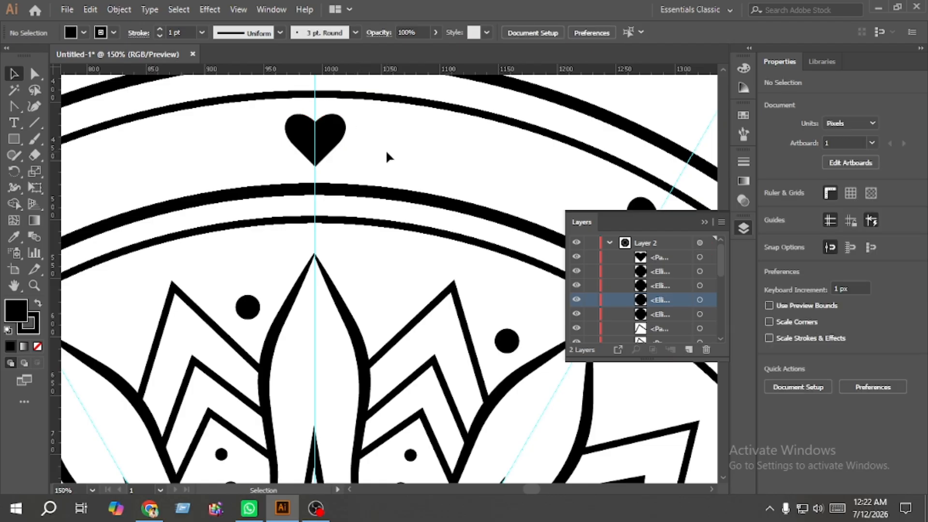
pyautogui.press('a')
pyautogui.hotkey('ctrl', '0')
pyautogui.press('v')
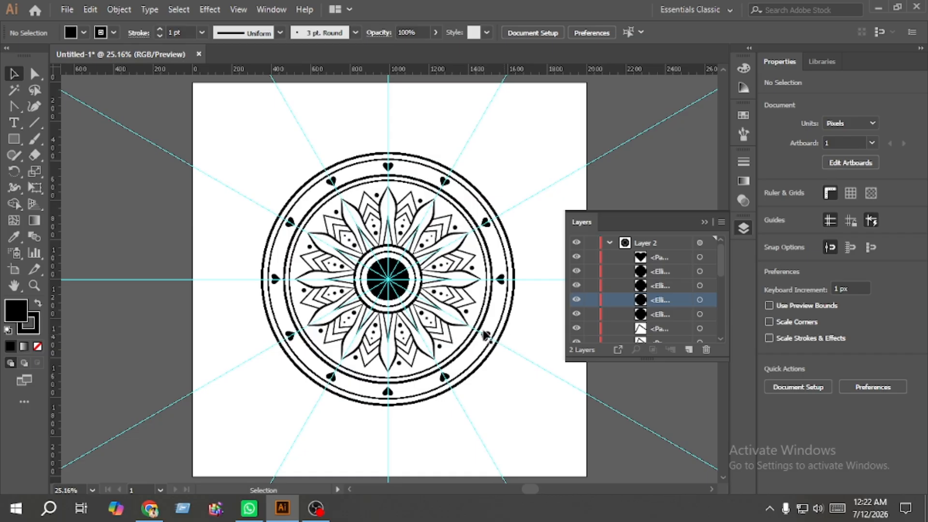
# Collapse Layer 2's contents and hide Layer 1 with the guides
pyautogui.click(744, 228)
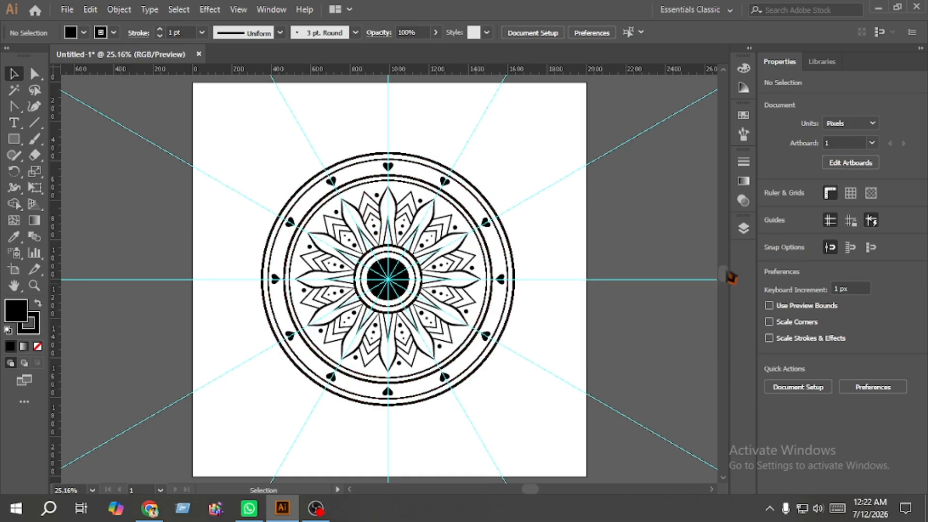
pyautogui.click(744, 228)
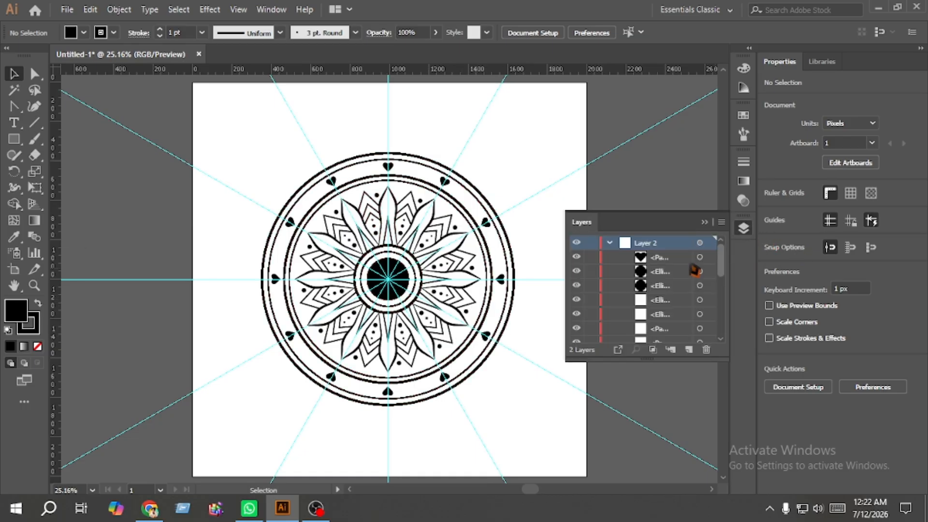
pyautogui.click(609, 242)
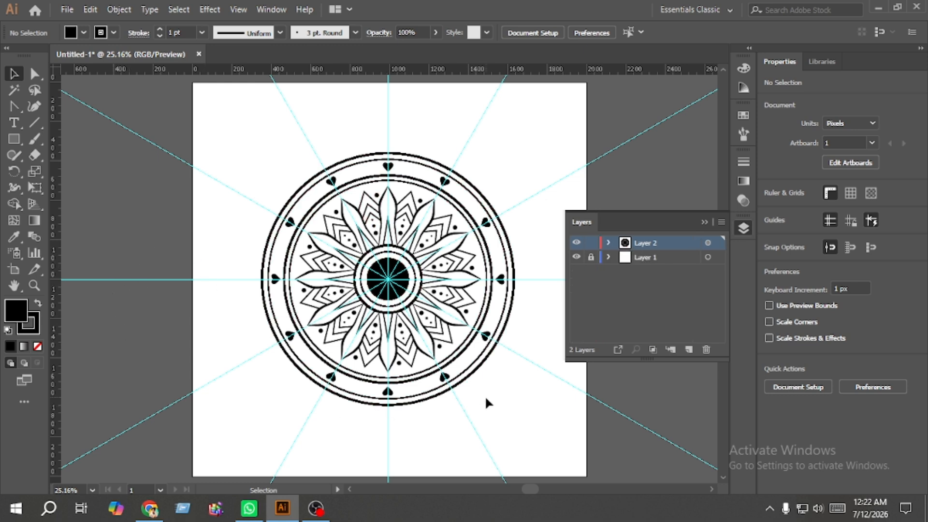
pyautogui.click(577, 258)
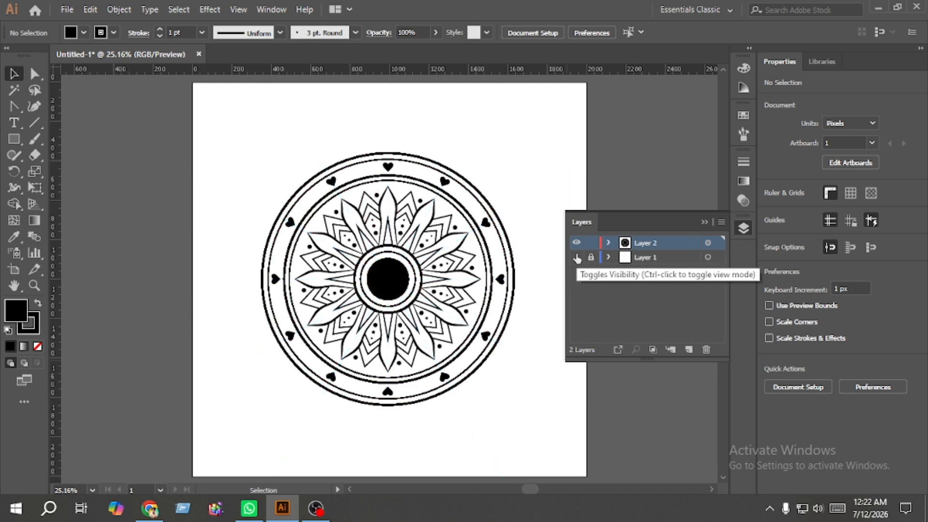
pyautogui.click(744, 231)
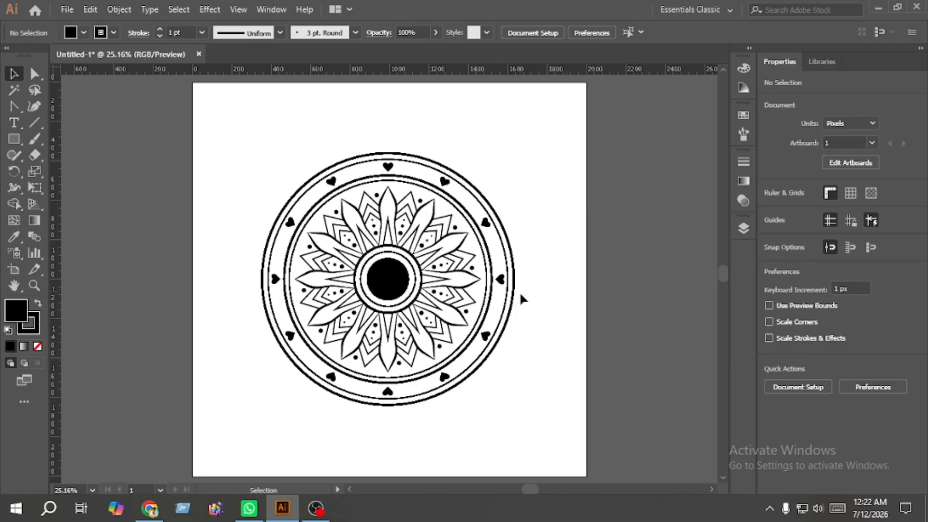
# Try to move the large ring just outside the petals away from the mandala and undo the move
pyautogui.click(412, 281)
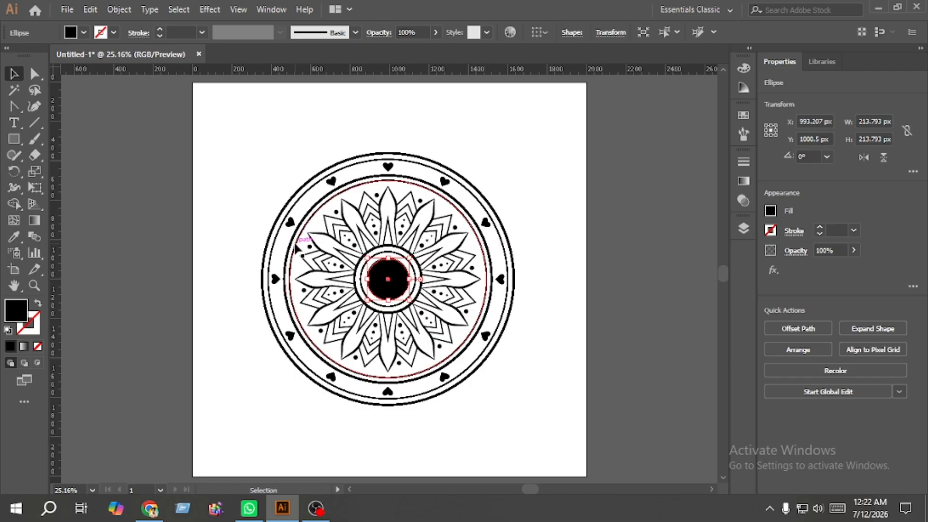
pyautogui.moveTo(296, 249); pyautogui.dragTo(191, 307)
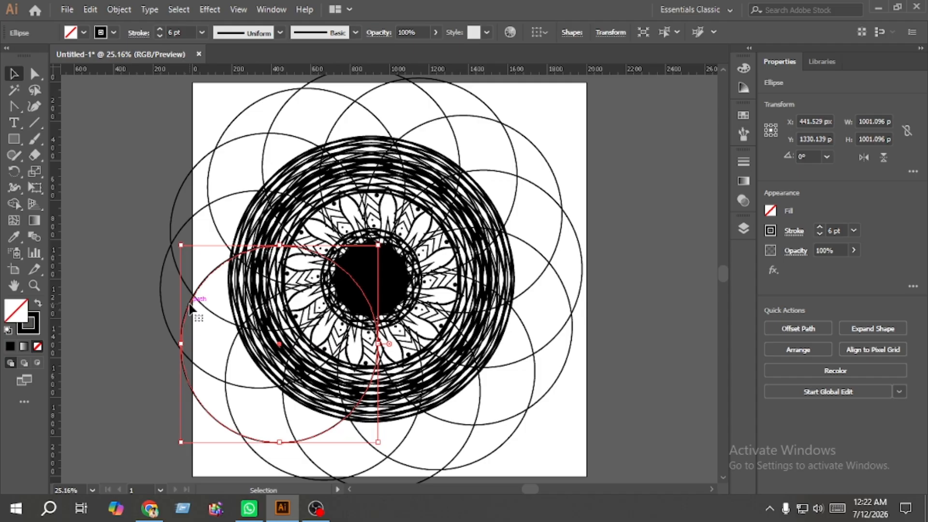
pyautogui.hotkey('ctrl', 'z')
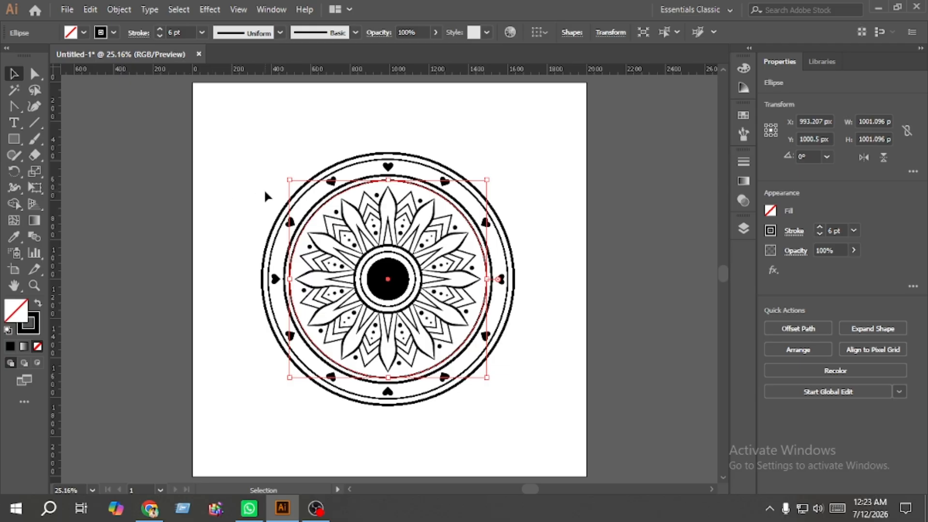
# Select all the artwork and expand its appearance so the repeated copies become real paths
pyautogui.click(177, 9)
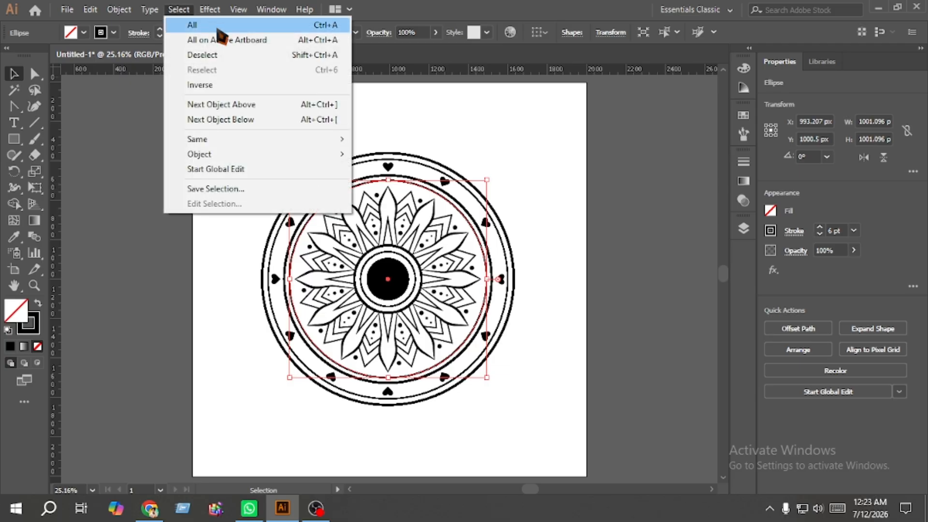
pyautogui.click(217, 27)
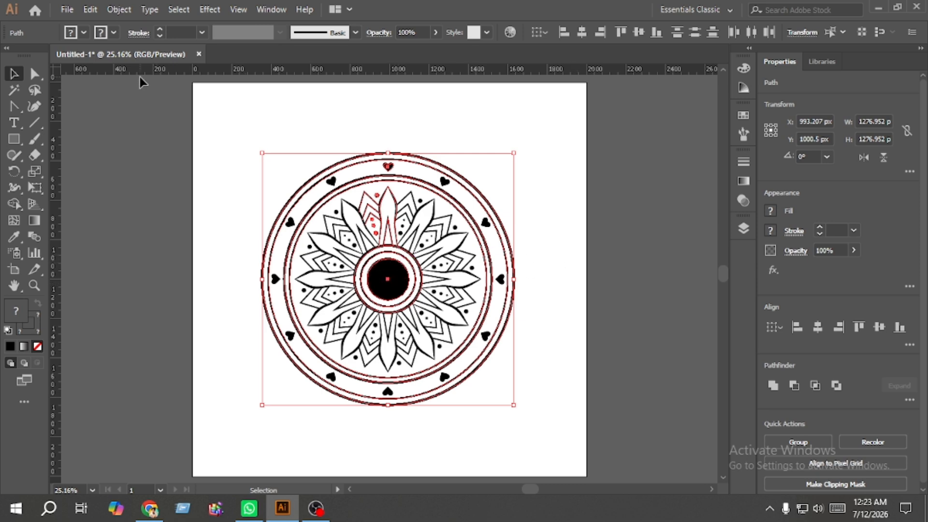
pyautogui.click(119, 9)
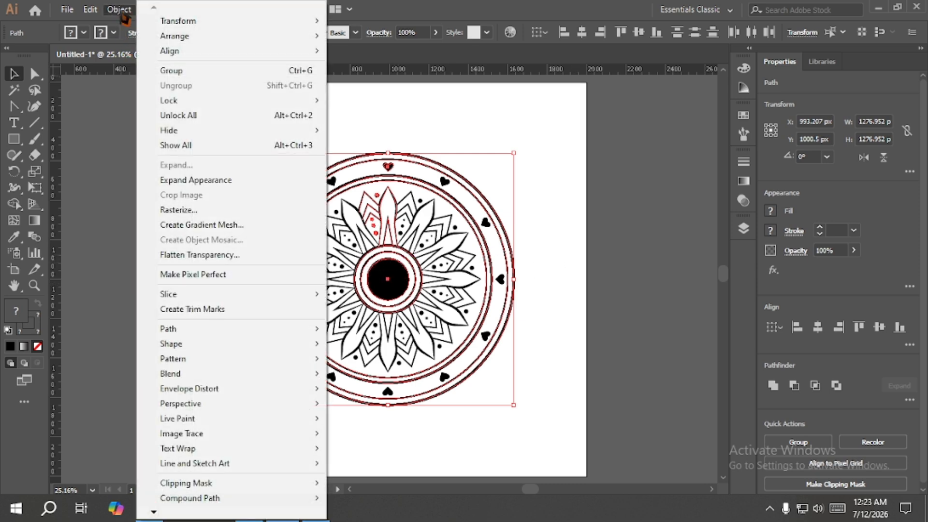
pyautogui.click(203, 179)
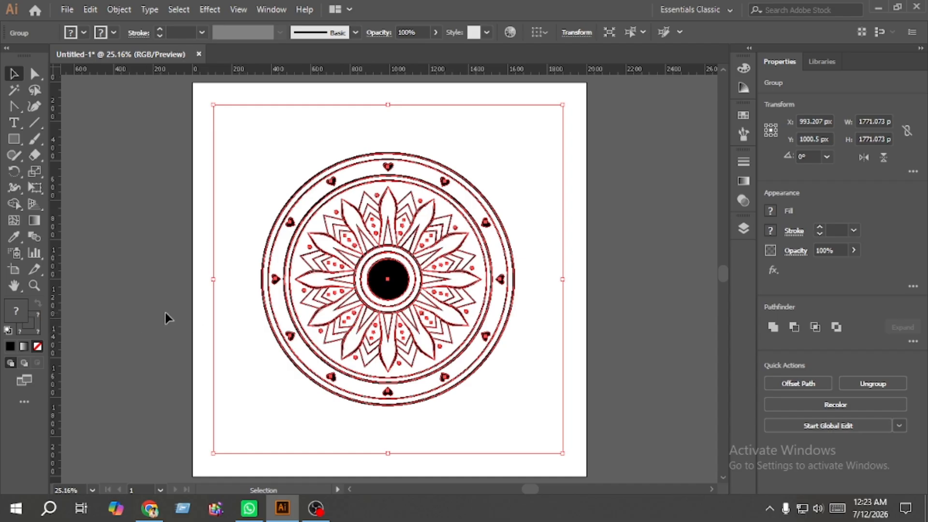
pyautogui.click(136, 311)
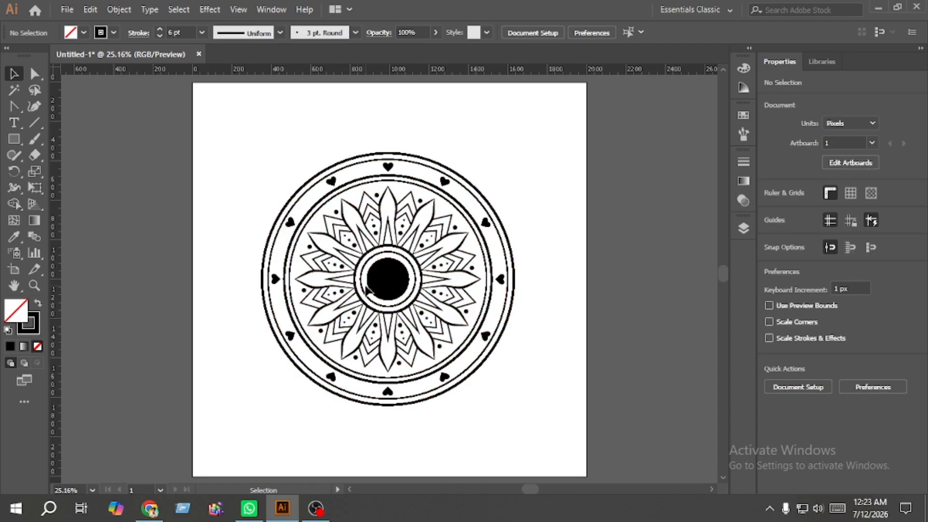
# Ungroup the expanded mandala into its rotated copies and deselect it
pyautogui.click(275, 298)
pyautogui.rightClick(276, 300)
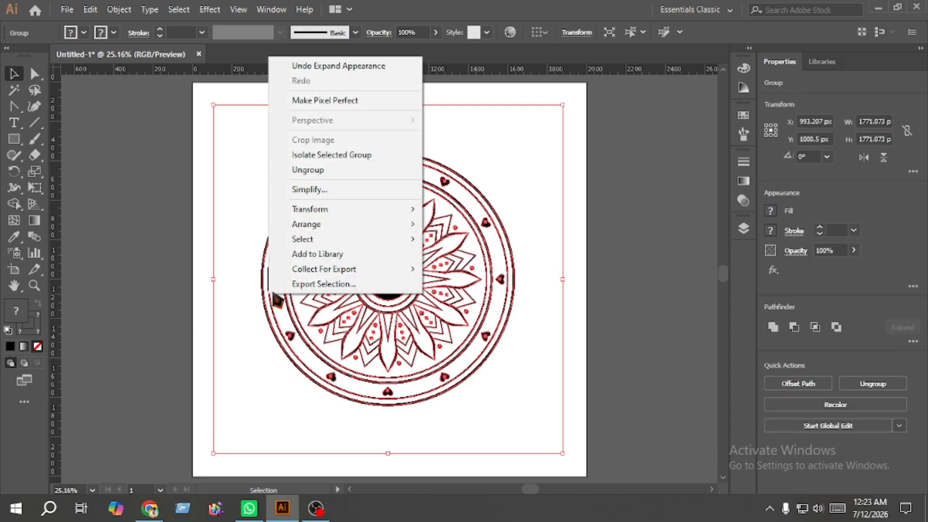
pyautogui.click(308, 169)
pyautogui.click(270, 214)
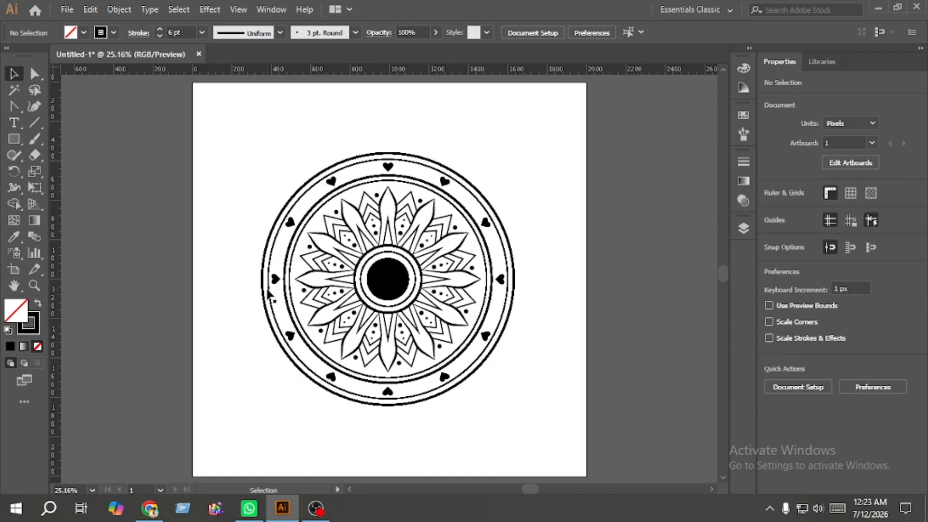
# Undo a trial move of the copy holding the topmost heart and petal, and ungroup that copy as well
pyautogui.moveTo(268, 296); pyautogui.dragTo(138, 317)
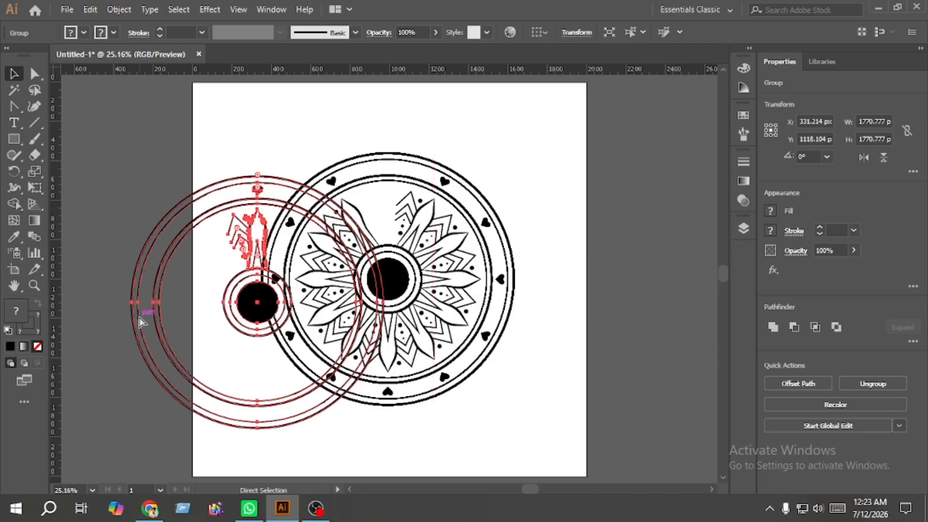
pyautogui.hotkey('ctrl', 'z')
pyautogui.rightClick(261, 301)
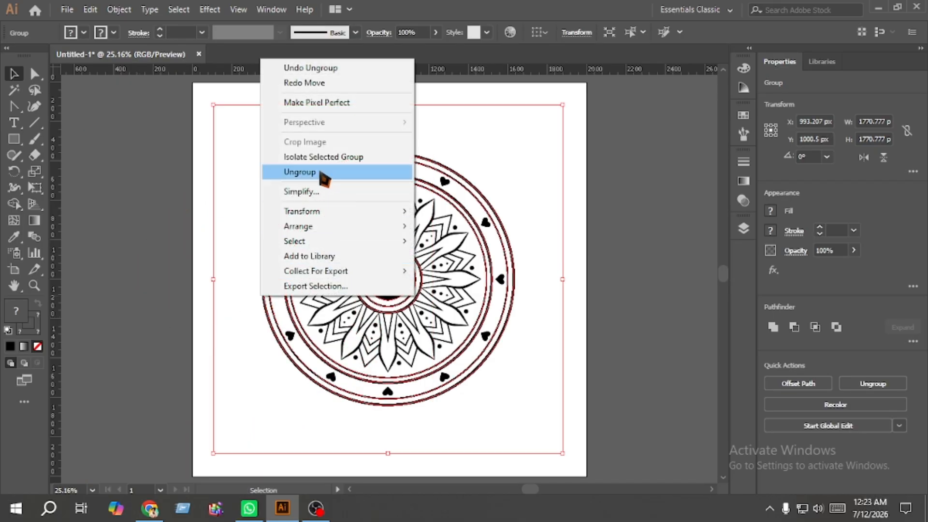
pyautogui.click(324, 173)
pyautogui.click(143, 215)
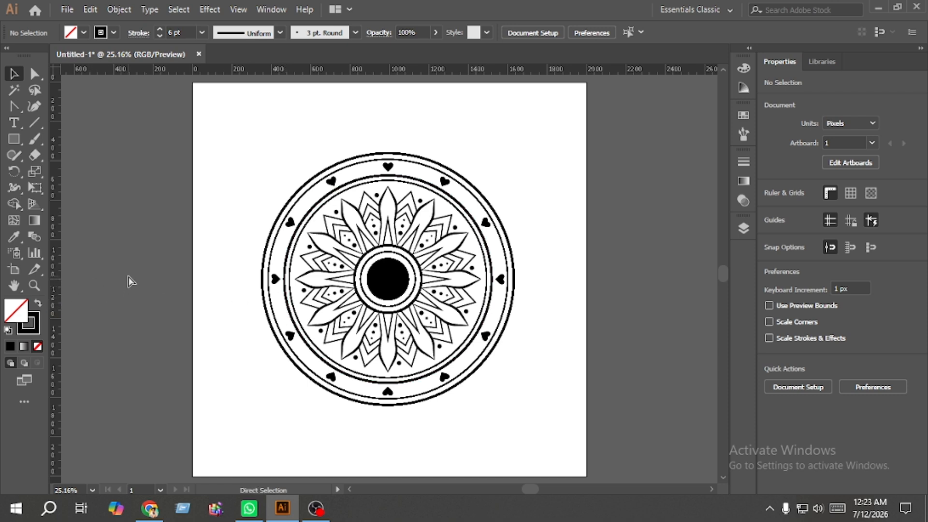
# Paste another heart over the central black circle and give it no stroke and a white fill
pyautogui.hotkey('ctrl', 'v')
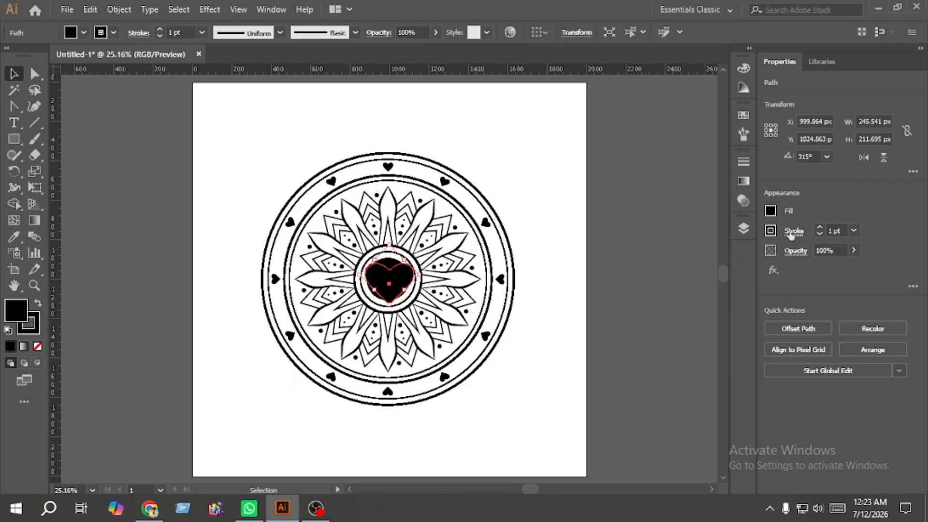
pyautogui.click(771, 231)
pyautogui.click(623, 279)
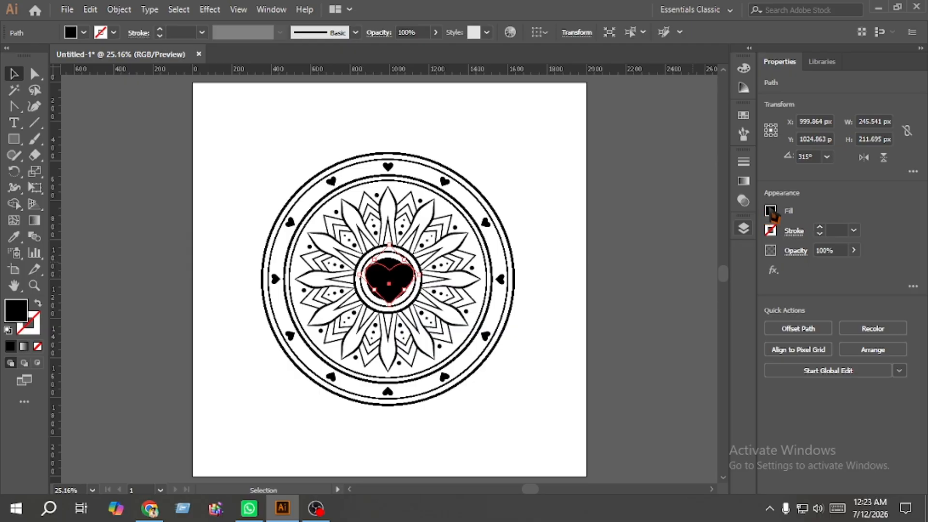
pyautogui.click(771, 213)
pyautogui.click(641, 260)
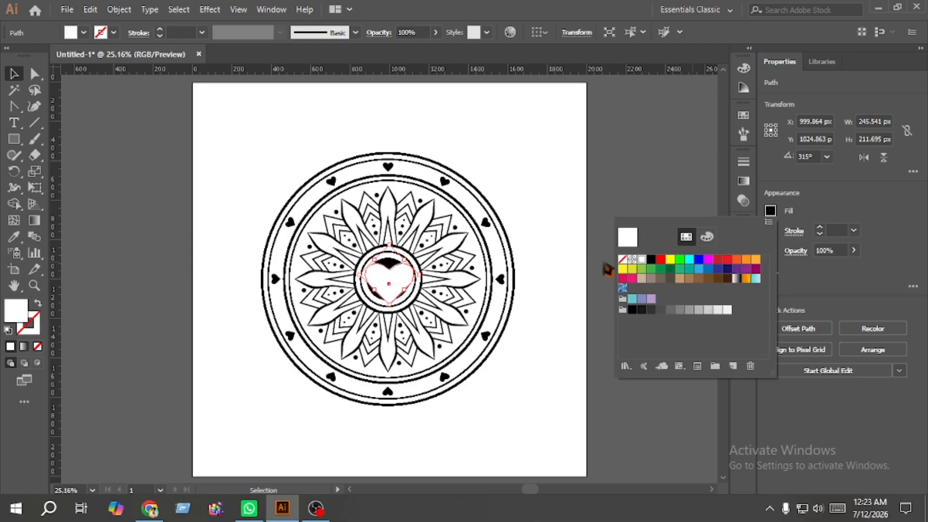
# Scale the white heart to about 137 px wide so it fits inside the central black circle
pyautogui.scroll(6, 410, 270)
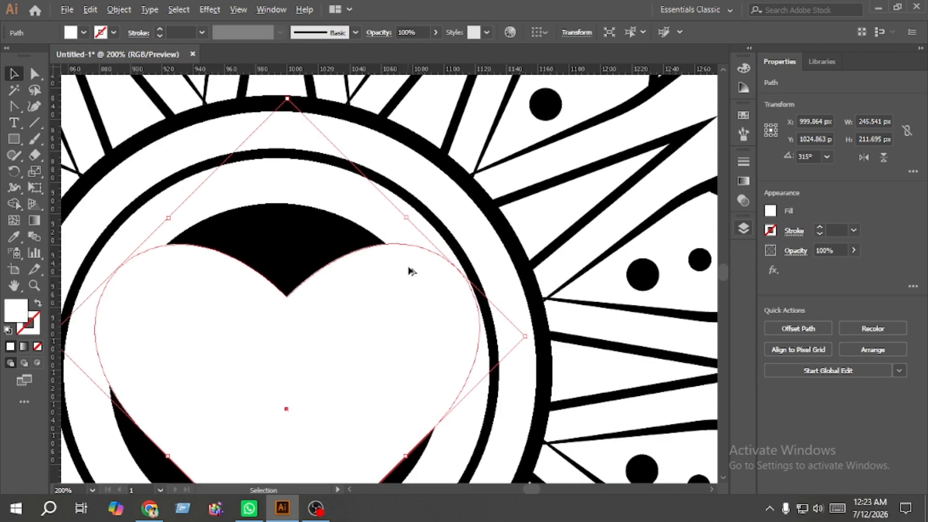
pyautogui.scroll(-2, 414, 274)
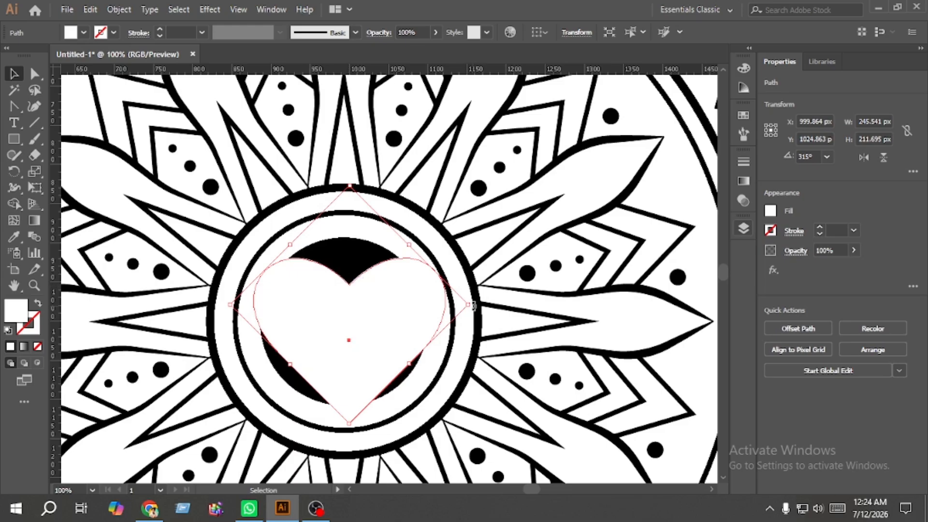
pyautogui.moveTo(468, 305); pyautogui.dragTo(419, 304)
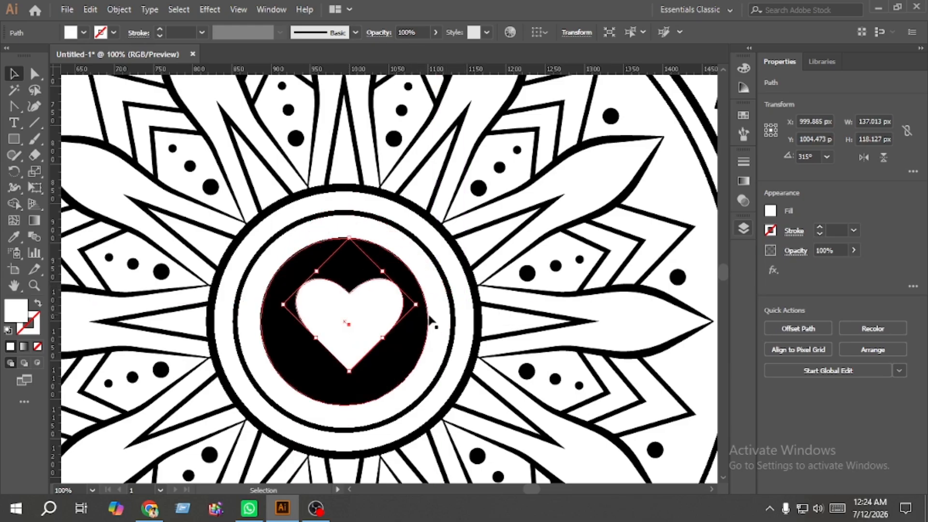
# Nudge the white heart 5 px down and 6 px left to centre it in the black circle
pyautogui.press('Down')
pyautogui.press('Down')
pyautogui.press('Down')
pyautogui.press('Down')
pyautogui.press('Left')
pyautogui.press('Left')
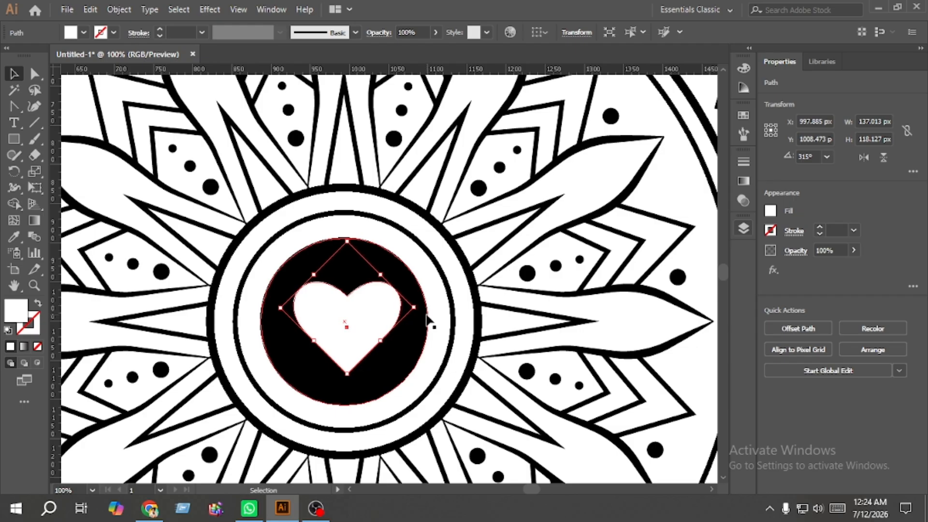
pyautogui.press('Left')
pyautogui.press('Left')
pyautogui.press('Left')
pyautogui.press('Left')
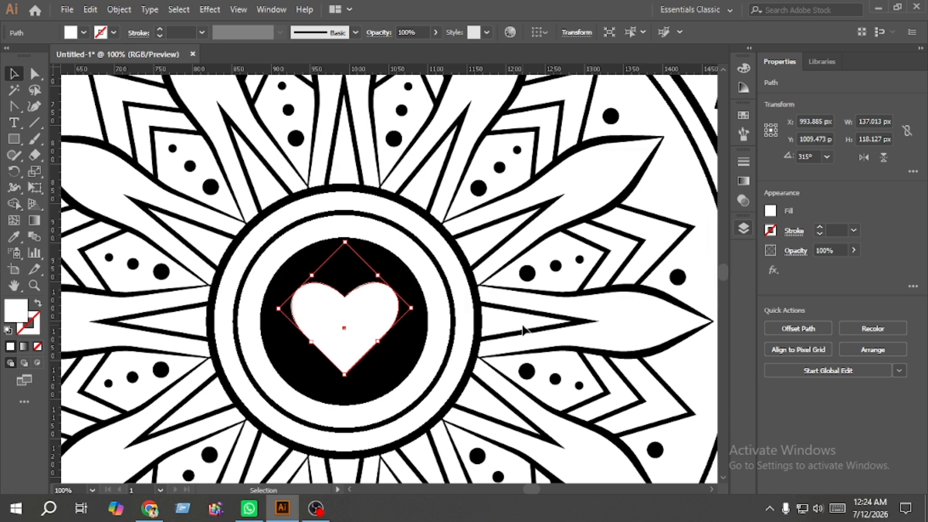
# Select the whole mandala and enlarge it from its centre to about 2331 px in selection width and height
pyautogui.hotkey('ctrl', '0')
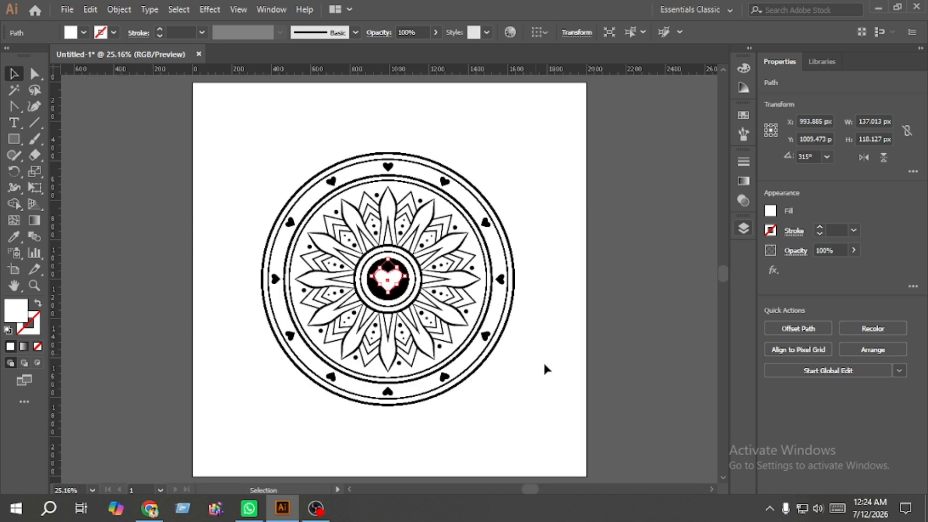
pyautogui.click(558, 382)
pyautogui.hotkey('ctrl', 'a')
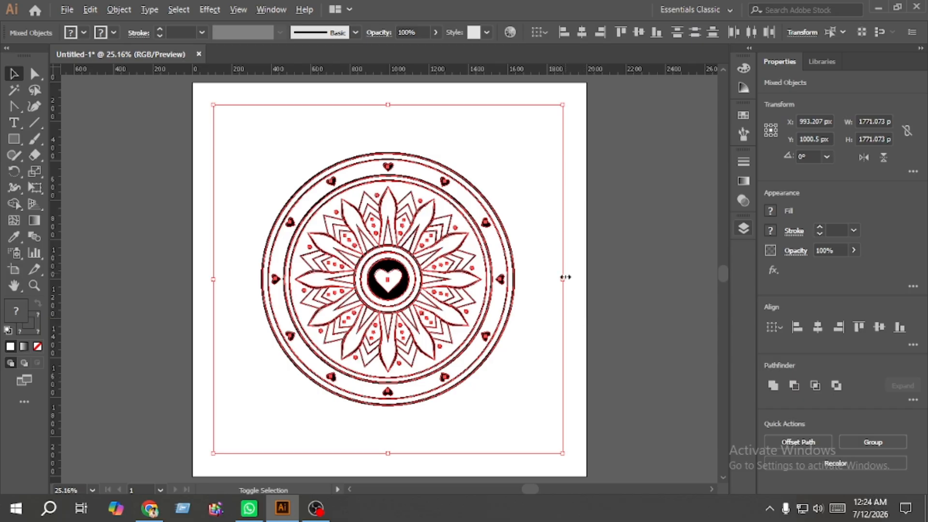
pyautogui.moveTo(562, 279); pyautogui.dragTo(621, 277)
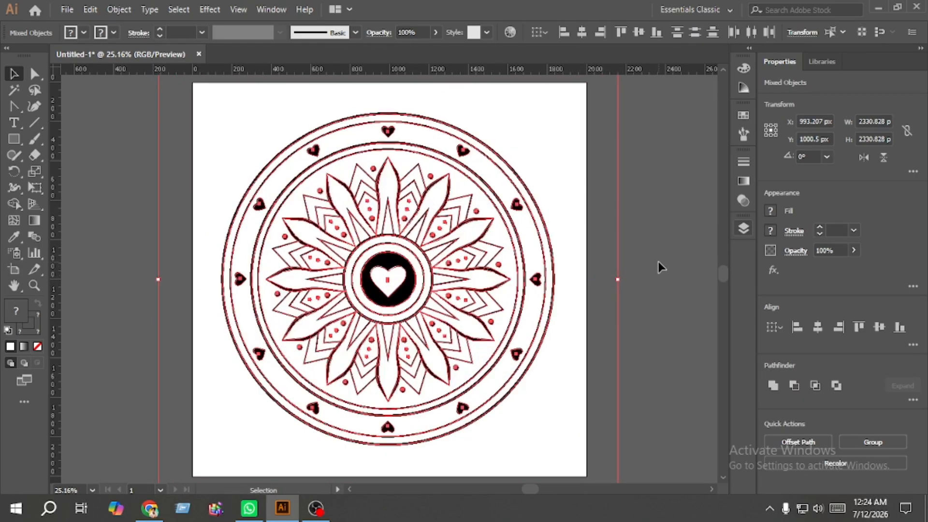
pyautogui.click(661, 267)
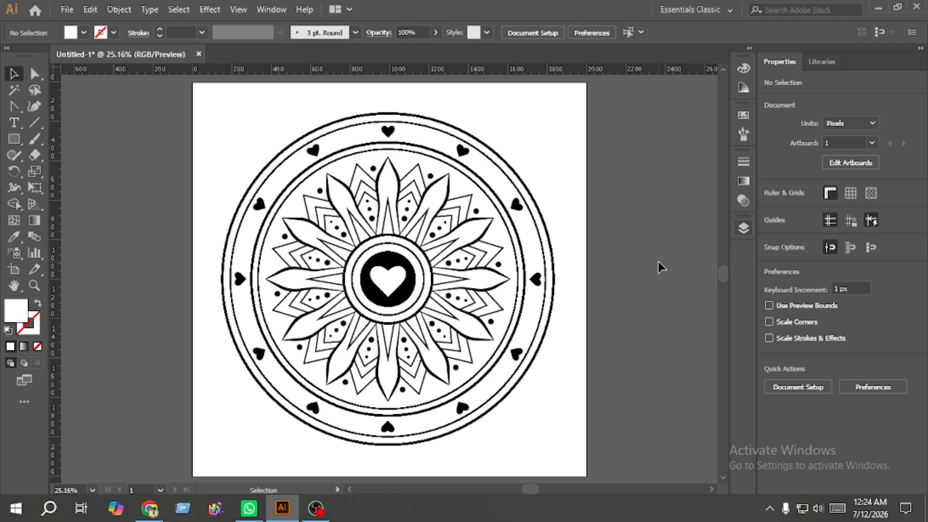